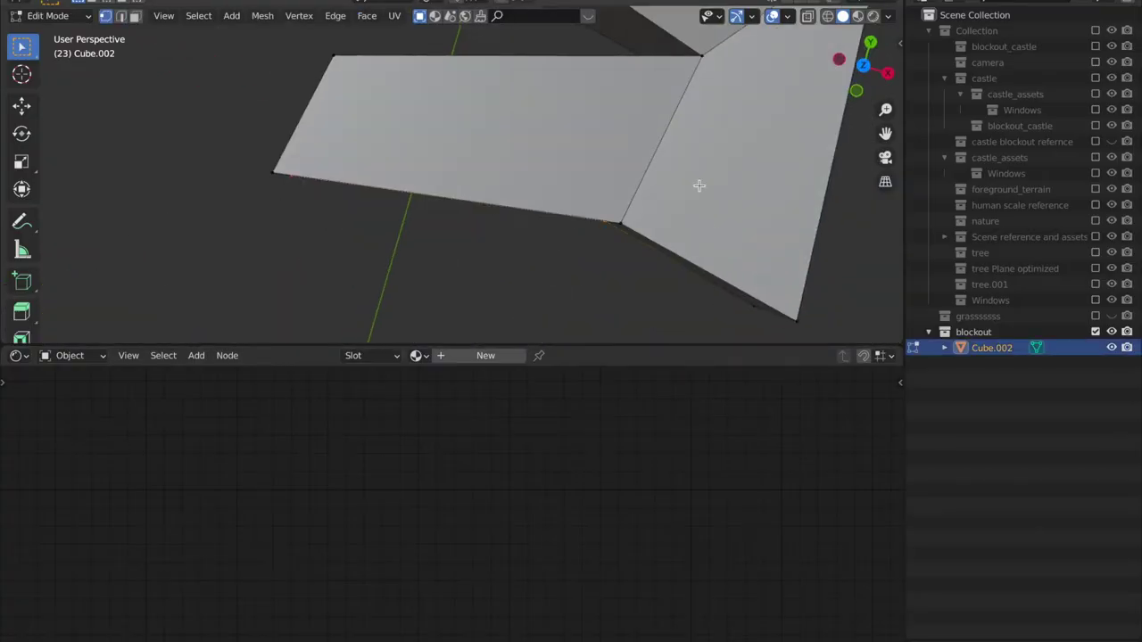
Move the outer corner vertex of the block's long arm outward in a see-through top view and finish mesh editing
{"action": "left_click", "coordinate": [808, 16]}
{"action": "left_click", "coordinate": [866, 66]}
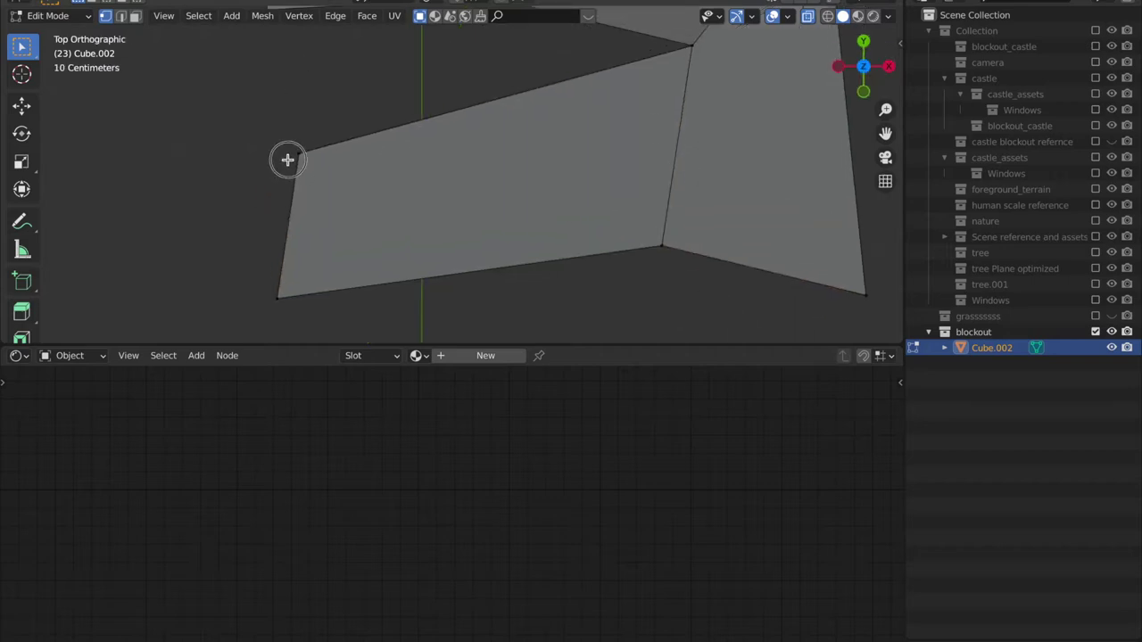
{"action": "key", "text": "g"}
{"action": "left_click", "coordinate": [351, 182]}
{"action": "key", "text": "Tab"}
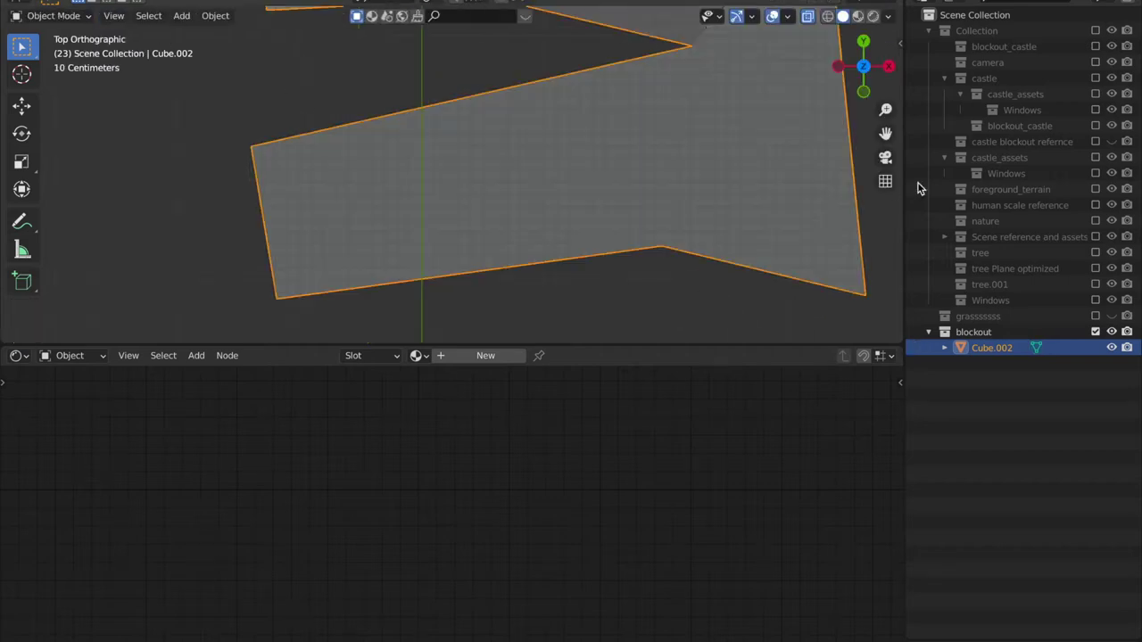
Add a plane scaled by 10 as the ground beneath the block and return to the camera view
{"action": "left_click", "coordinate": [885, 157]}
{"action": "key", "text": "alt+z"}
{"action": "left_click", "coordinate": [466, 169]}
{"action": "key", "text": "shift+a"}
{"action": "mouse_move", "coordinate": [374, 135]}
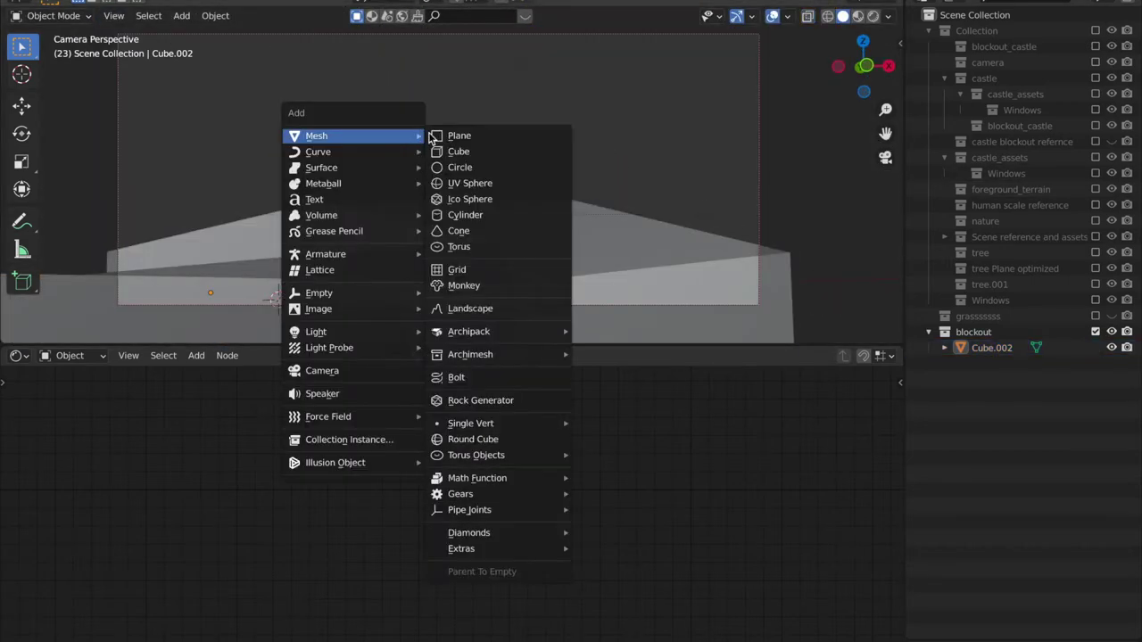
{"action": "left_click", "coordinate": [458, 135]}
{"action": "middle_click_drag", "start_coordinate": [530, 235], "coordinate": [480, 252]}
{"action": "type", "text": "s10"}
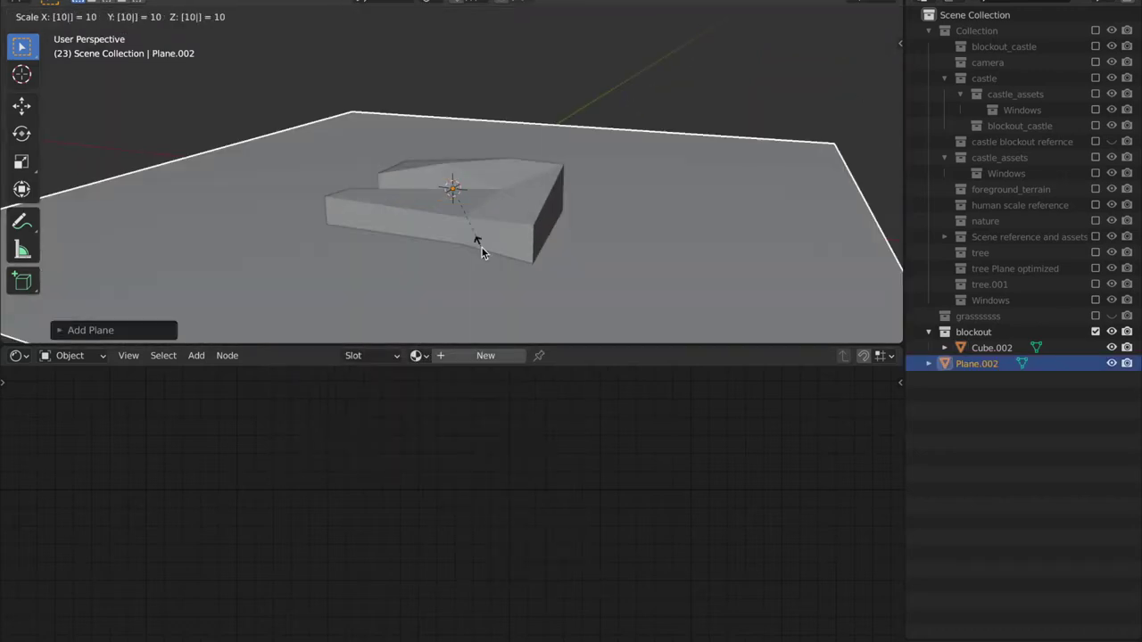
{"action": "key", "text": "Return"}
{"action": "left_click", "coordinate": [612, 77]}
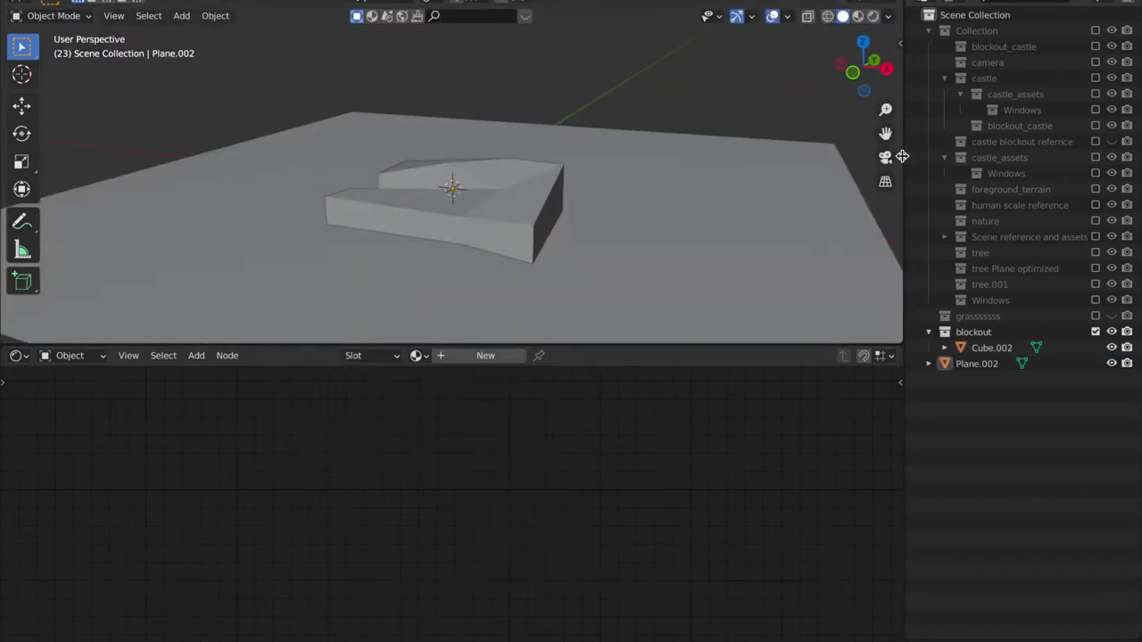
{"action": "left_click", "coordinate": [885, 157]}
Switch to the browser and look over the Nishita sky section of the Blender 2.90 release page
{"action": "scroll", "coordinate": [606, 181], "scroll_direction": "down", "scroll_amount": 2}
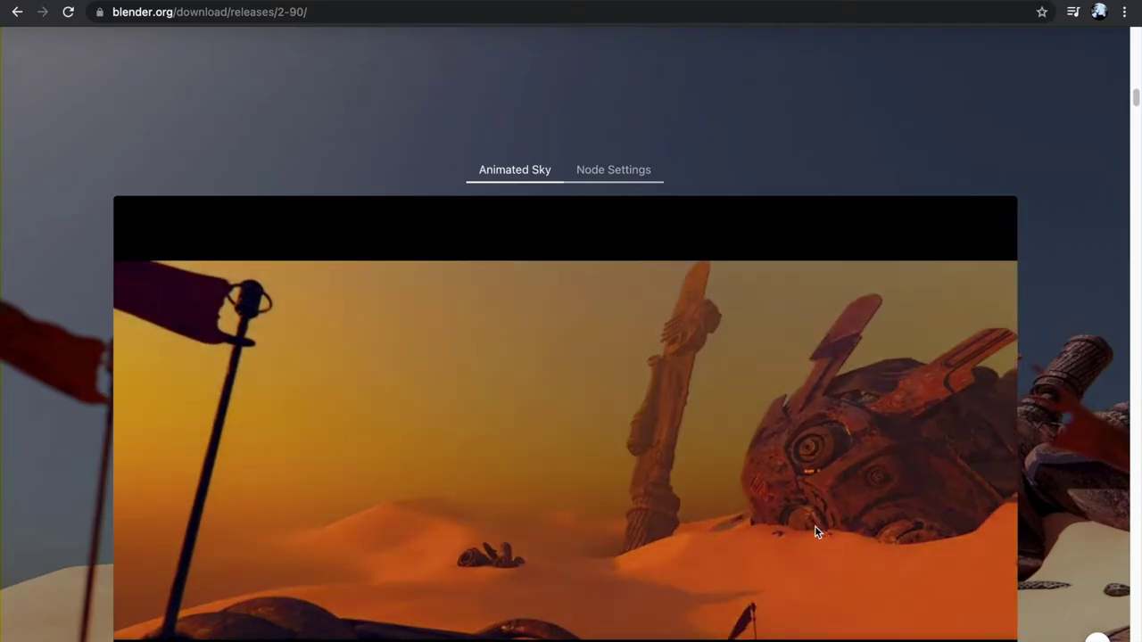
{"action": "scroll", "coordinate": [811, 526], "scroll_direction": "down", "scroll_amount": 3}
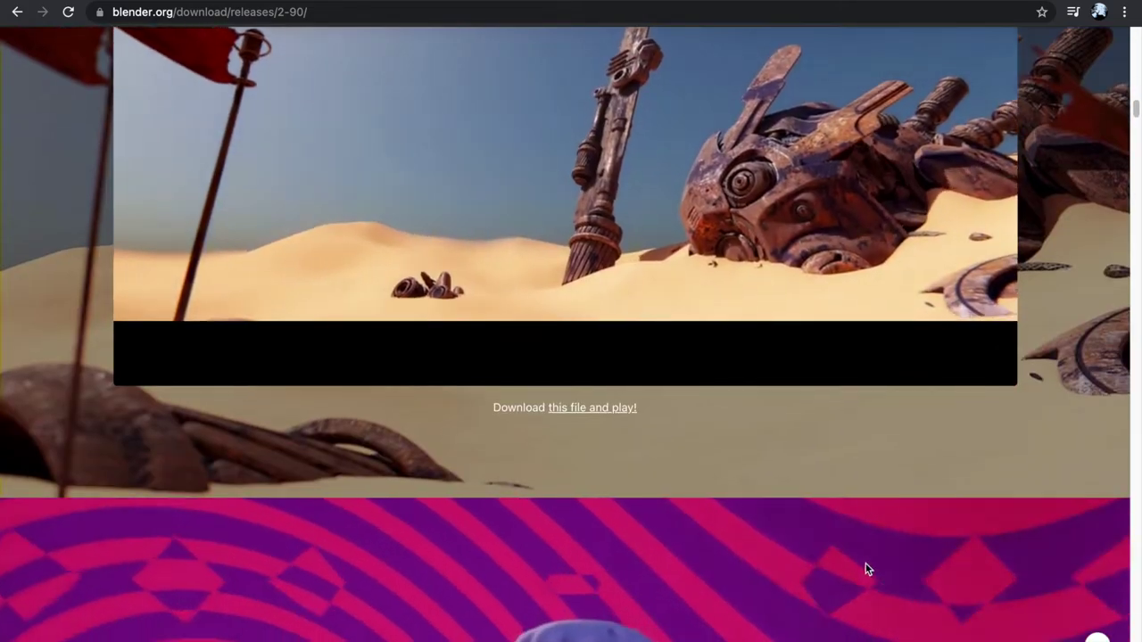
{"action": "scroll", "coordinate": [863, 562], "scroll_direction": "up", "scroll_amount": 6}
{"action": "scroll", "coordinate": [862, 564], "scroll_direction": "up", "scroll_amount": 5}
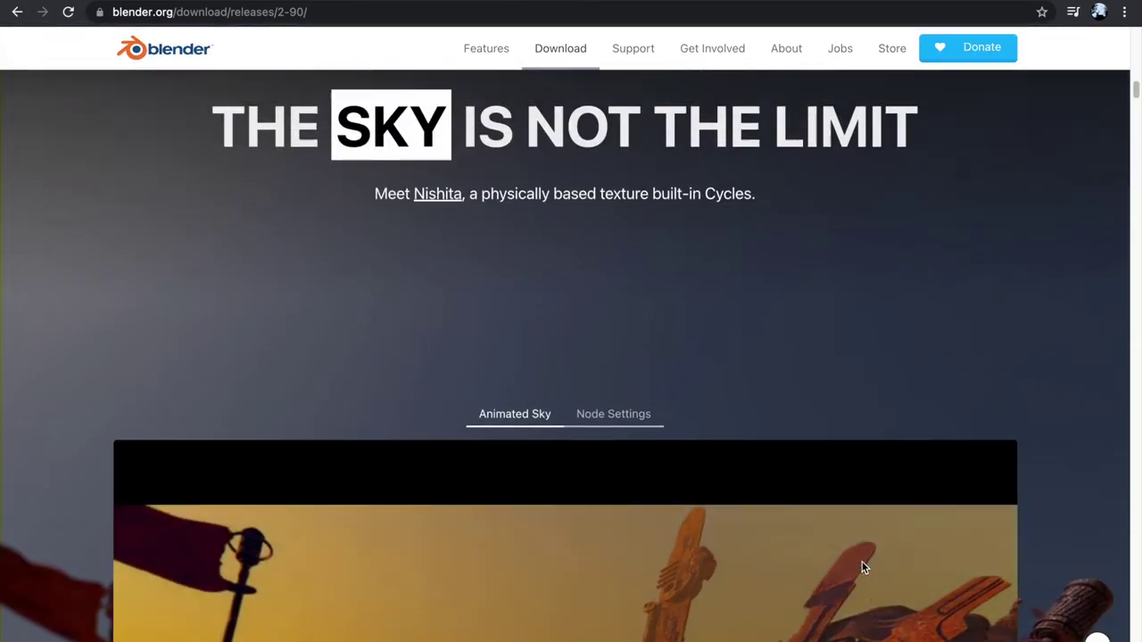
Move the terrain block horizontally, with height locked, so it spans the lower part of the camera frame
{"action": "left_click", "coordinate": [658, 498]}
{"action": "scroll", "coordinate": [661, 498], "scroll_direction": "down", "scroll_amount": 5}
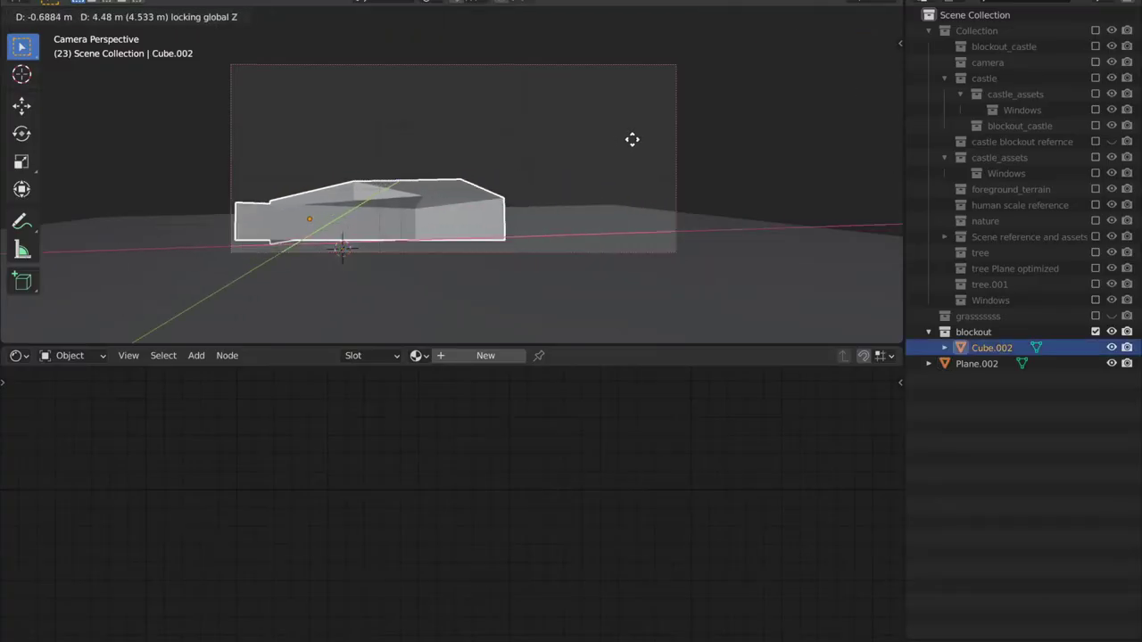
{"action": "left_click", "coordinate": [635, 190]}
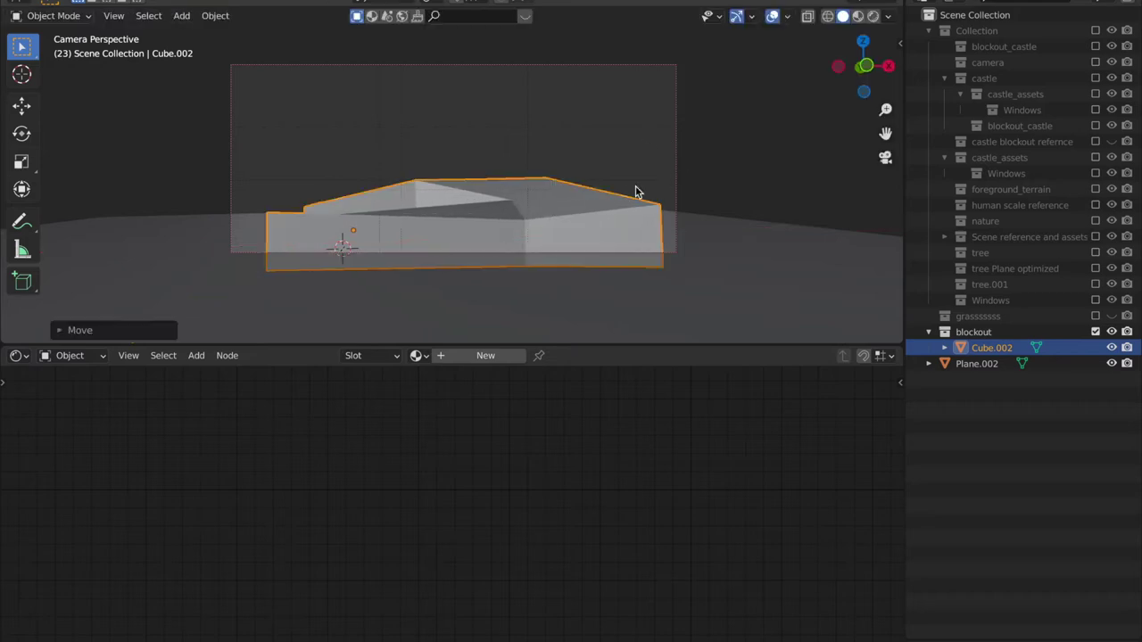
{"action": "left_click", "coordinate": [757, 158]}
{"action": "scroll", "coordinate": [756, 159], "scroll_direction": "up", "scroll_amount": 3}
{"action": "key", "text": "shift+a"}
{"action": "mouse_move", "coordinate": [491, 88]}
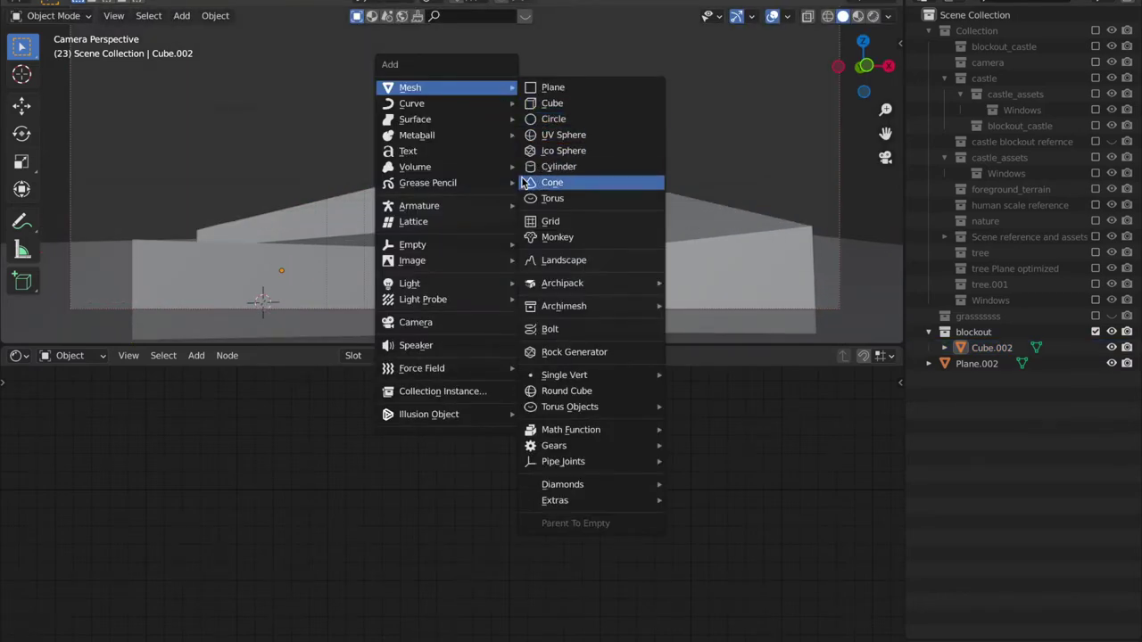
{"action": "left_click", "coordinate": [525, 182]}
{"action": "key", "text": "ctrl+z"}
Add a cylinder and place it above the rear right part of the terrain block
{"action": "key", "text": "shift+a"}
{"action": "mouse_move", "coordinate": [505, 135]}
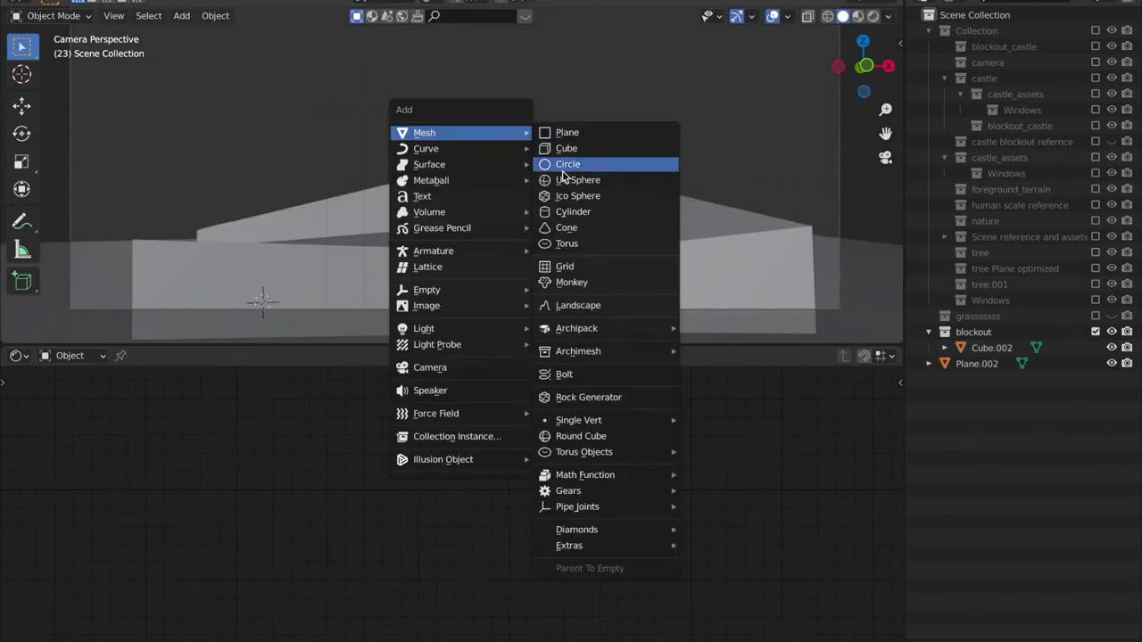
{"action": "left_click", "coordinate": [563, 217]}
{"action": "key", "text": "g"}
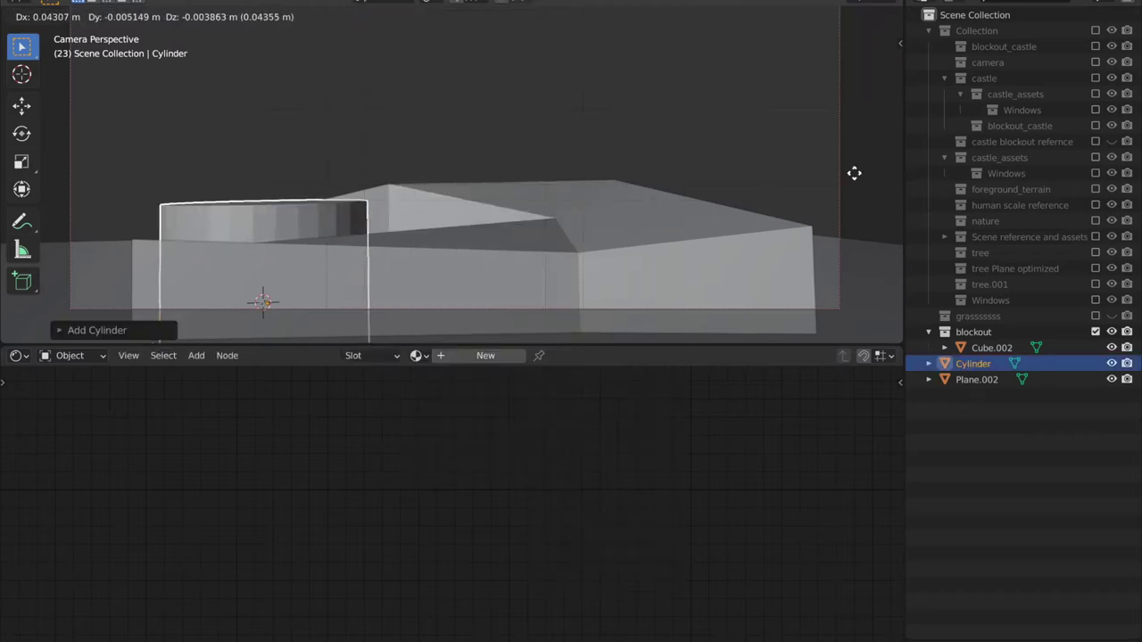
{"action": "left_click", "coordinate": [690, 110]}
{"action": "left_click", "coordinate": [705, 111]}
Scale the cylinder horizontally into a slimmer tower while keeping its height
{"action": "key", "text": "s"}
{"action": "key", "text": "shift+z"}
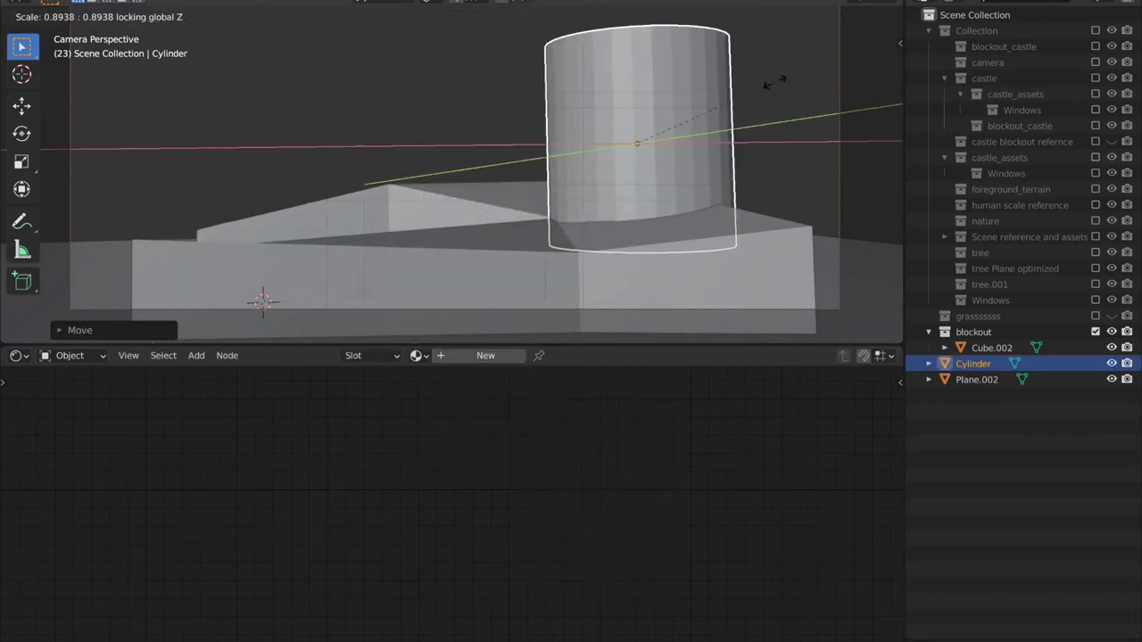
{"action": "left_click", "coordinate": [720, 118]}
{"action": "key", "text": "s"}
{"action": "key", "text": "shift+z"}
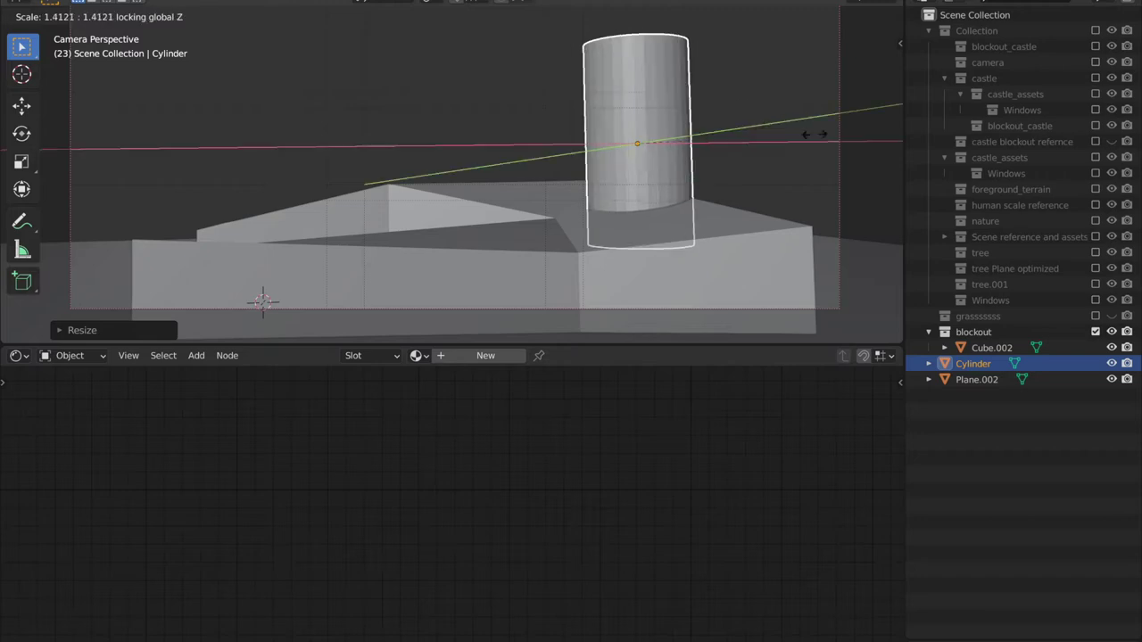
{"action": "left_click", "coordinate": [821, 137]}
{"action": "left_click", "coordinate": [502, 147]}
{"action": "key", "text": "shift+a"}
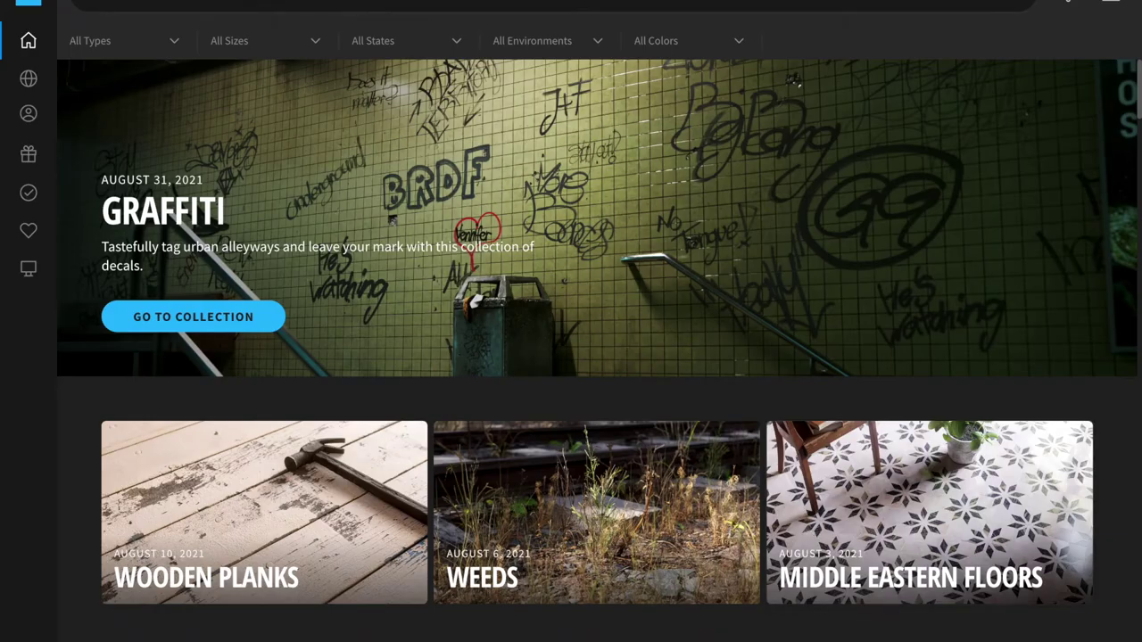
Switch to Quixel Bridge, search for "nordic coastal" and open the Nordic Coastal Cliffs environment
{"action": "left_click", "coordinate": [553, 6]}
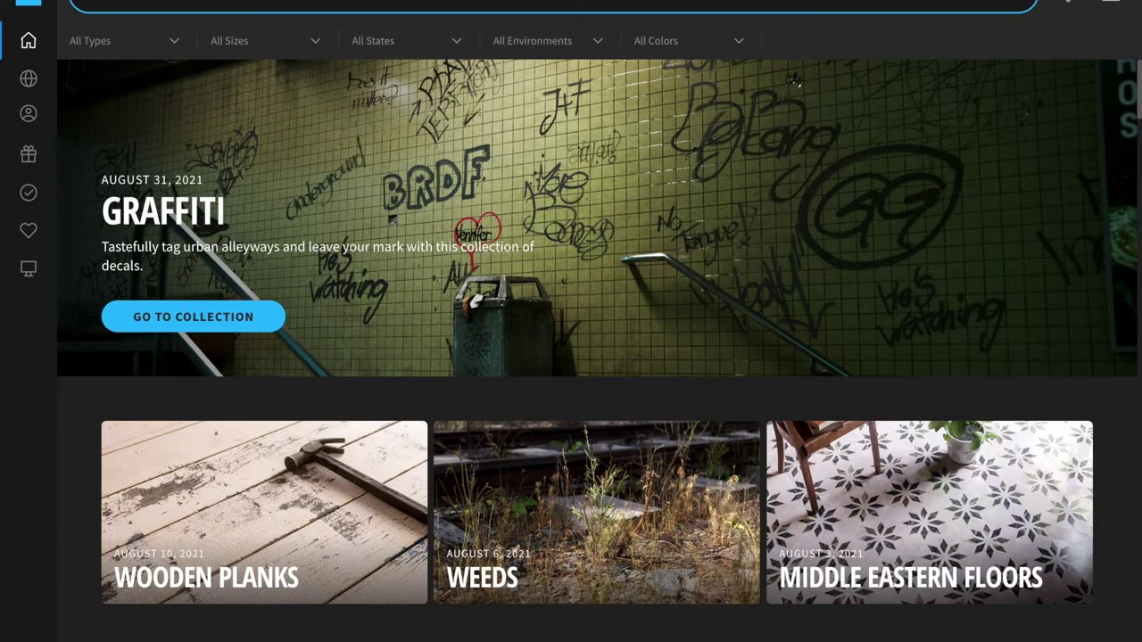
{"action": "type", "text": "nordic coastal"}
{"action": "left_click", "coordinate": [176, 243]}
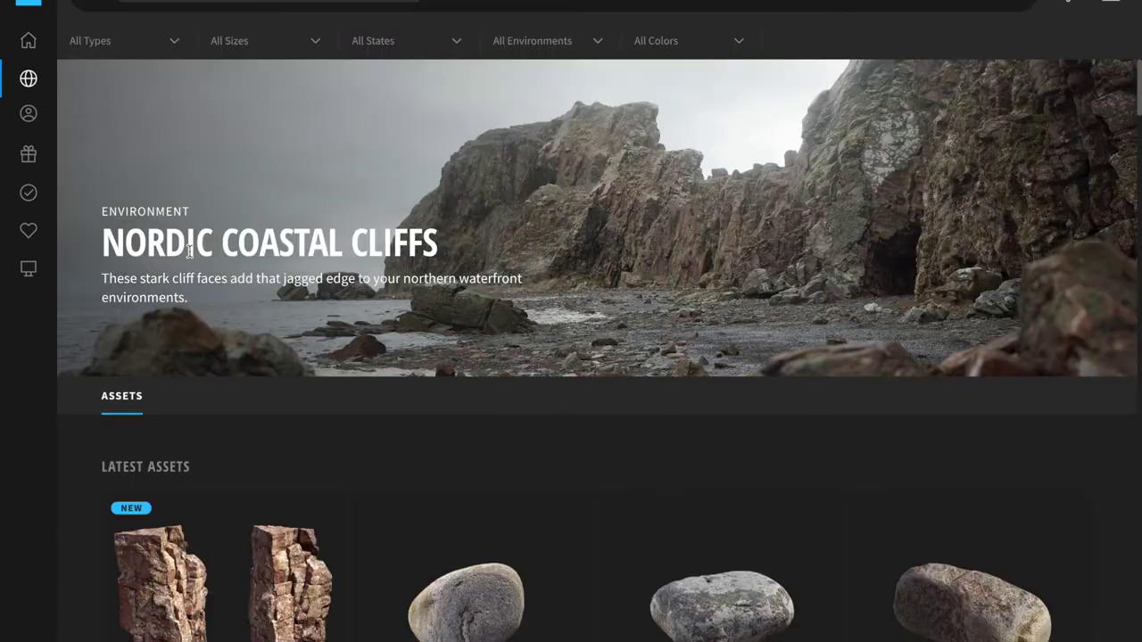
Find the two-piece Nordic Beach Rocks 3D asset among the environment's rocks and download it at 2K resolution
{"action": "scroll", "coordinate": [480, 428], "scroll_direction": "down", "scroll_amount": 8}
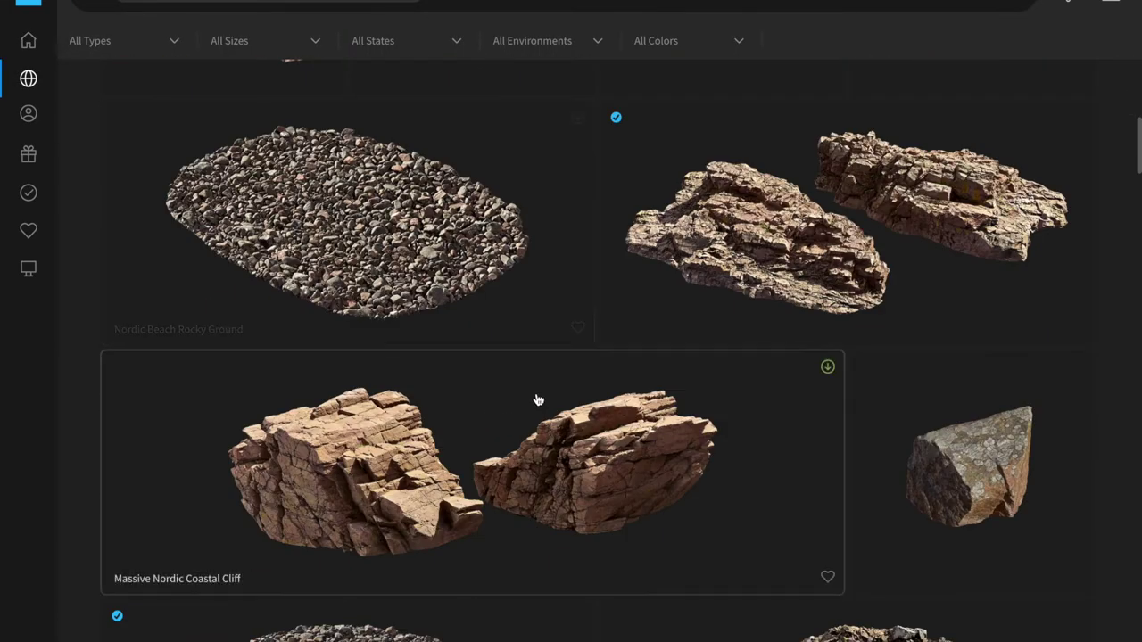
{"action": "scroll", "coordinate": [549, 407], "scroll_direction": "down", "scroll_amount": 6}
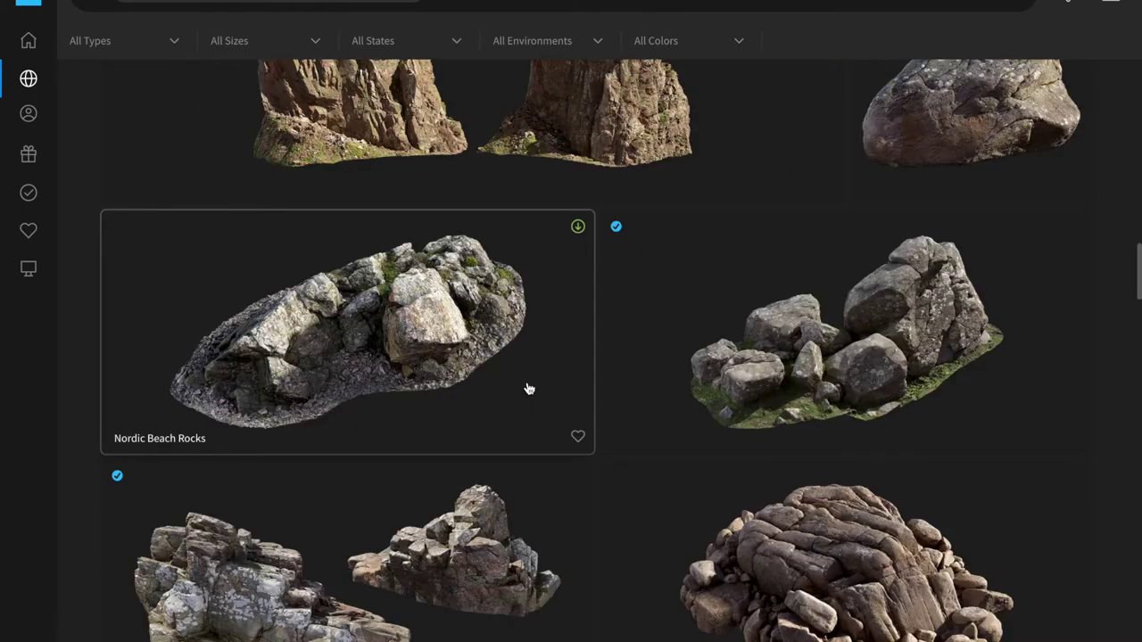
{"action": "scroll", "coordinate": [528, 389], "scroll_direction": "down", "scroll_amount": 10}
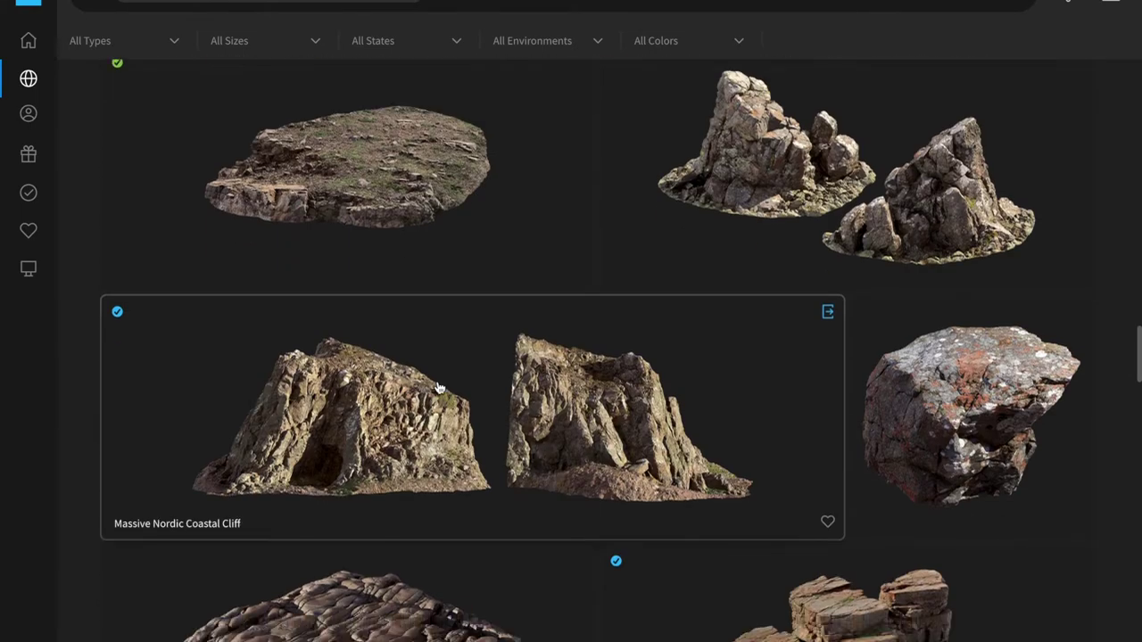
{"action": "scroll", "coordinate": [438, 387], "scroll_direction": "down", "scroll_amount": 10}
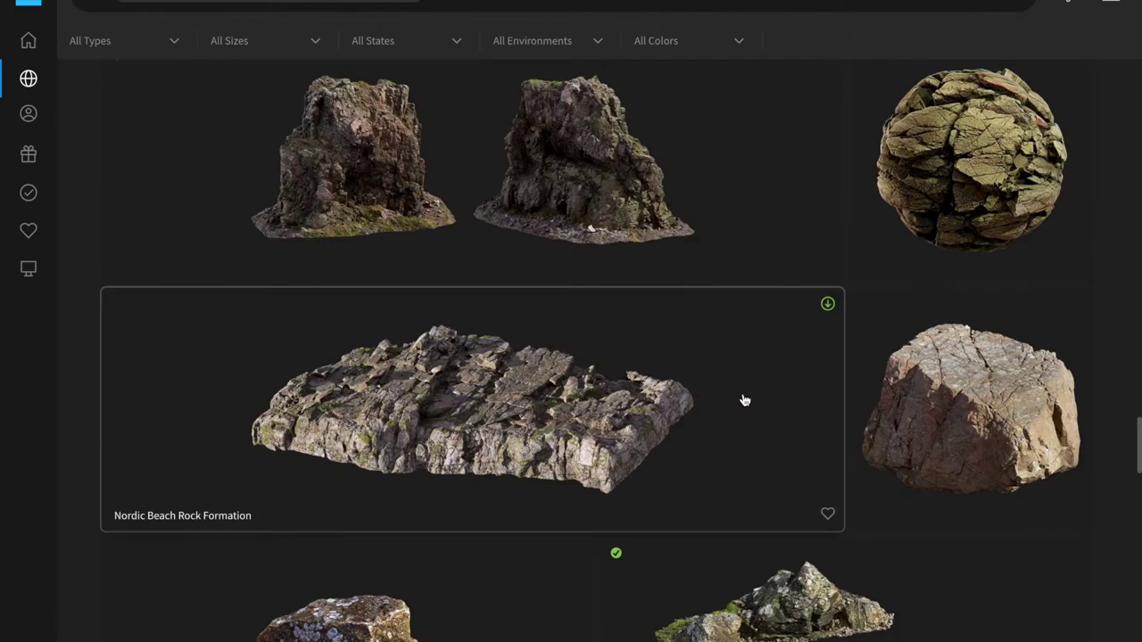
{"action": "scroll", "coordinate": [745, 400], "scroll_direction": "down", "scroll_amount": 10}
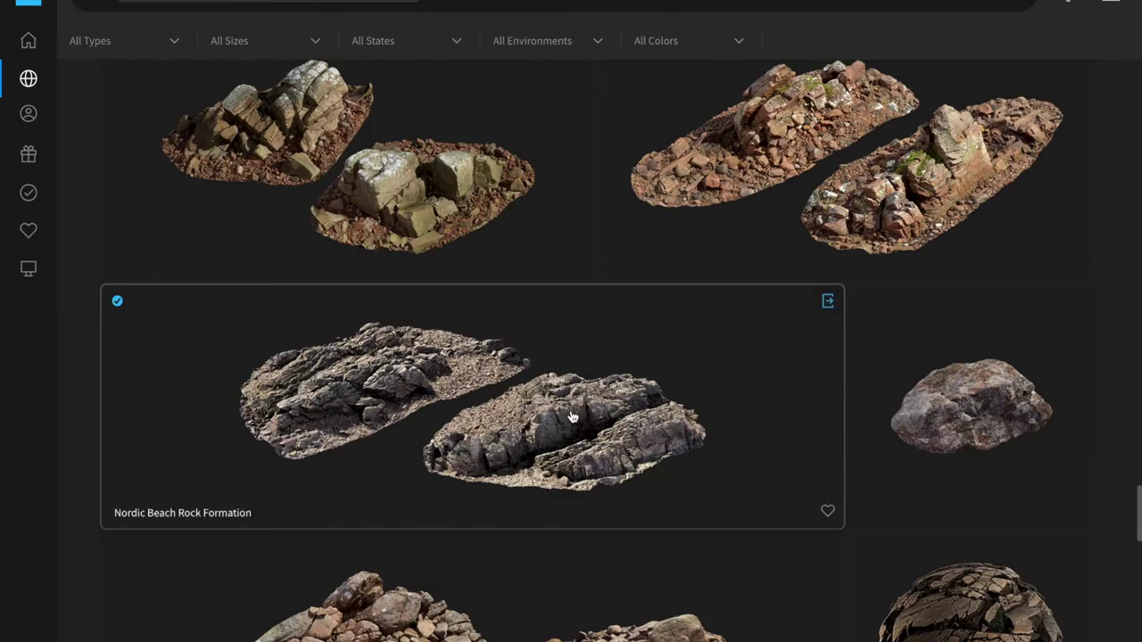
{"action": "scroll", "coordinate": [567, 416], "scroll_direction": "down", "scroll_amount": 2}
{"action": "left_click", "coordinate": [508, 442]}
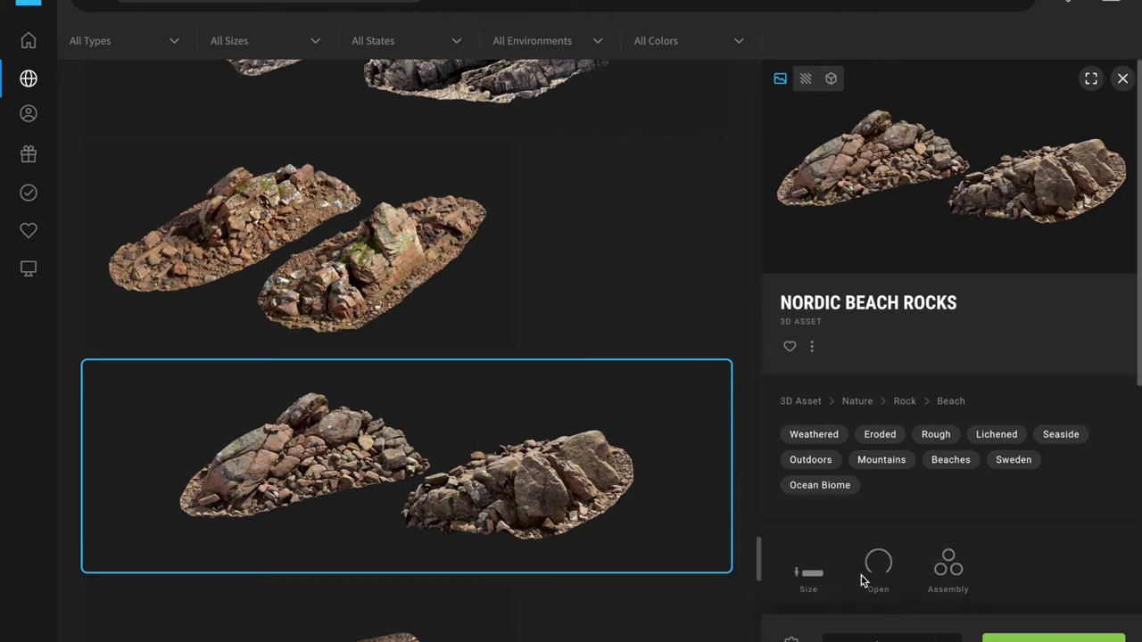
{"action": "left_click", "coordinate": [808, 573]}
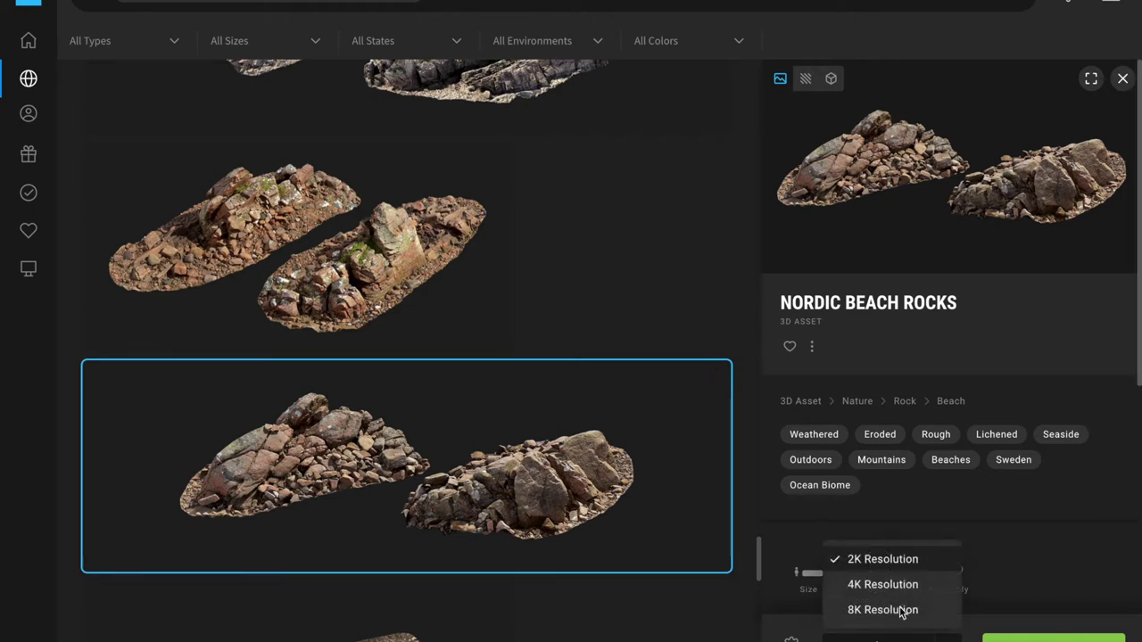
{"action": "left_click", "coordinate": [888, 559]}
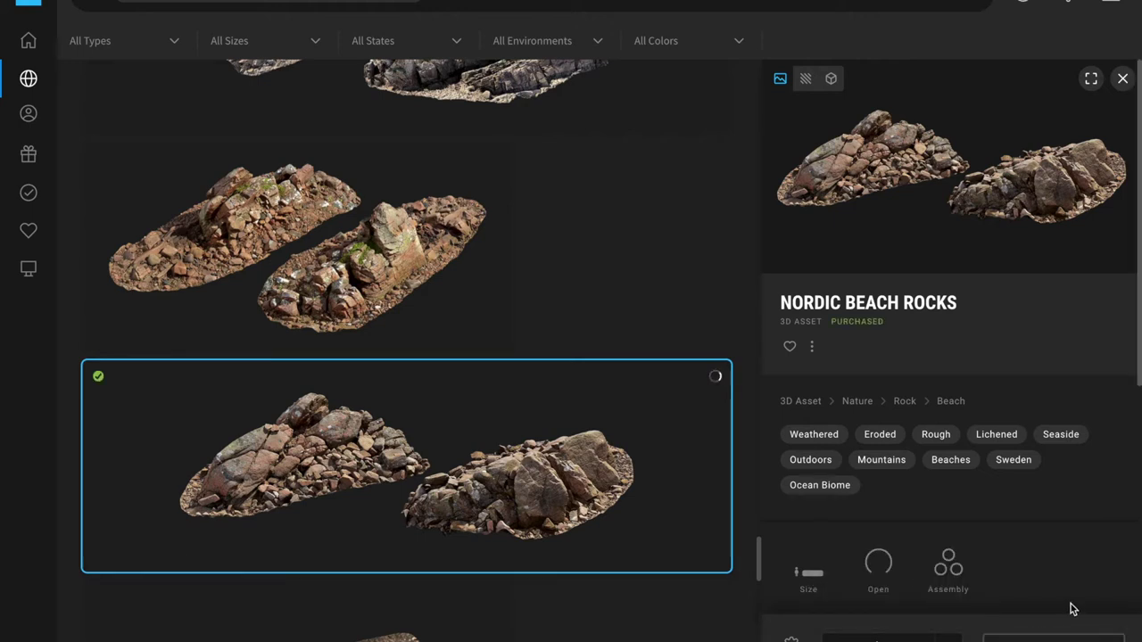
Select the jagged single-piece Nordic Beach Rocks asset with tall upright boulders and download it
{"action": "scroll", "coordinate": [676, 509], "scroll_direction": "down", "scroll_amount": 2}
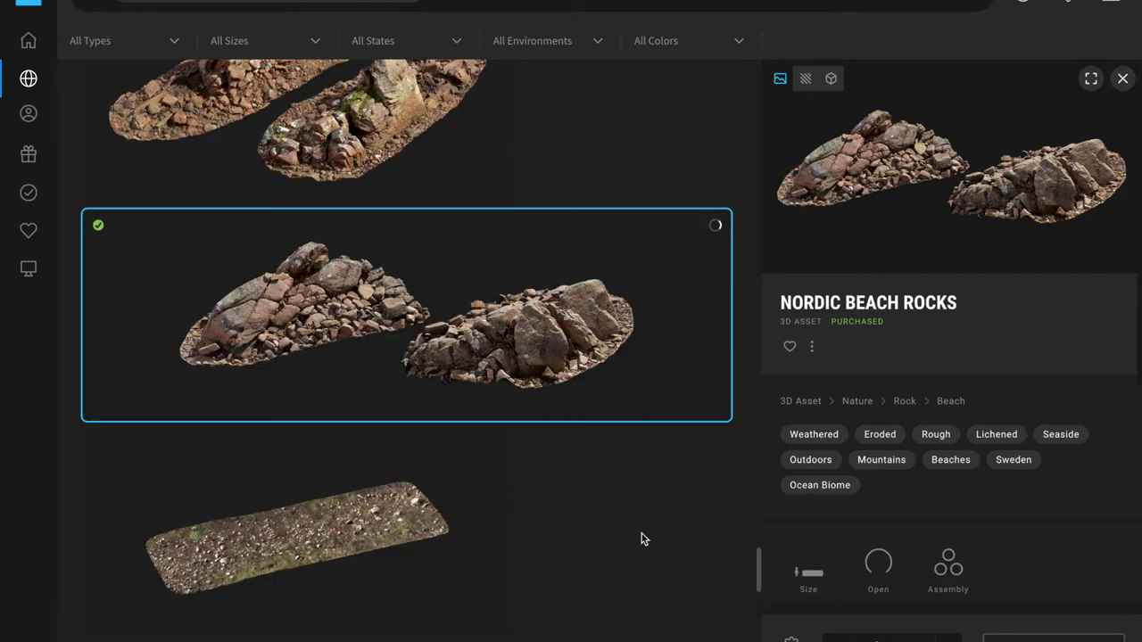
{"action": "scroll", "coordinate": [645, 512], "scroll_direction": "down", "scroll_amount": 1}
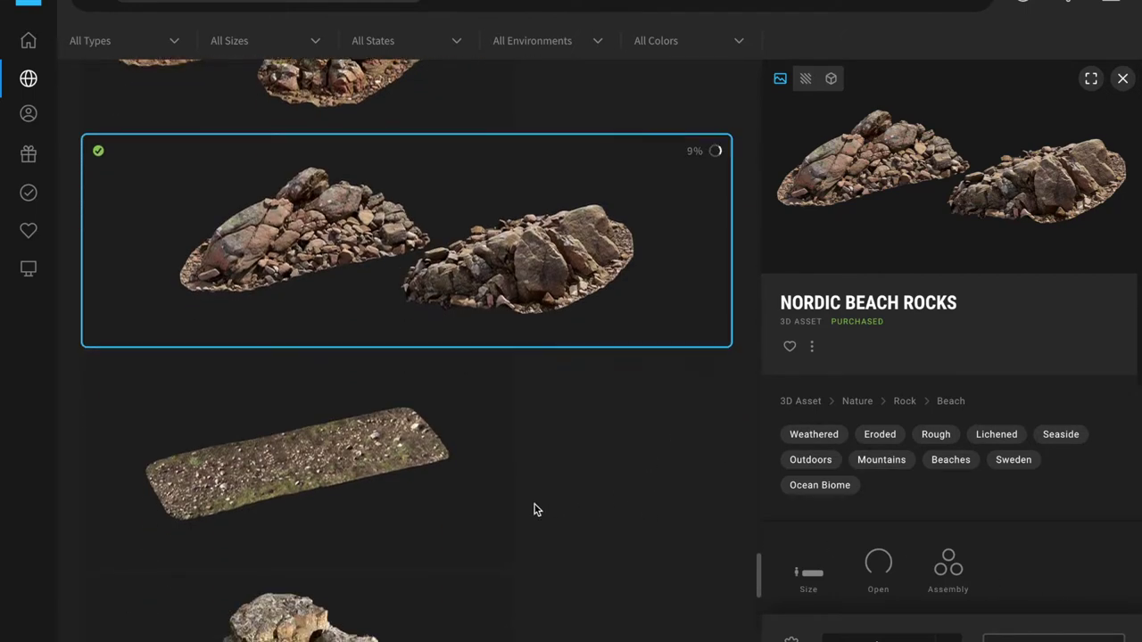
{"action": "scroll", "coordinate": [534, 510], "scroll_direction": "down", "scroll_amount": 2}
{"action": "left_click", "coordinate": [451, 520]}
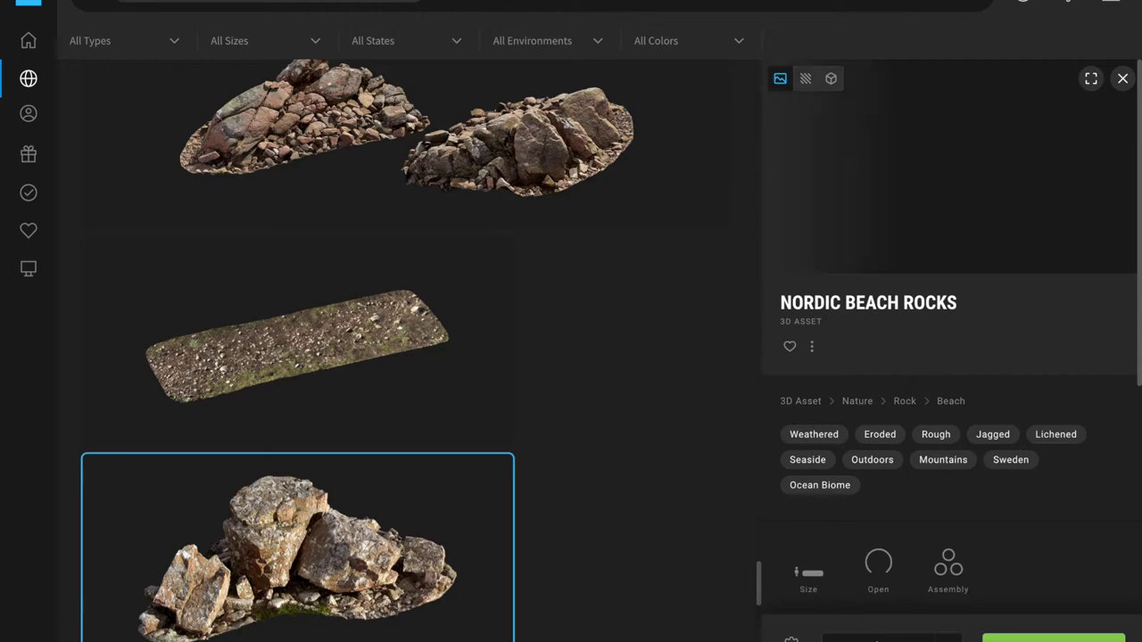
{"action": "left_click", "coordinate": [879, 638]}
{"action": "left_click", "coordinate": [865, 591]}
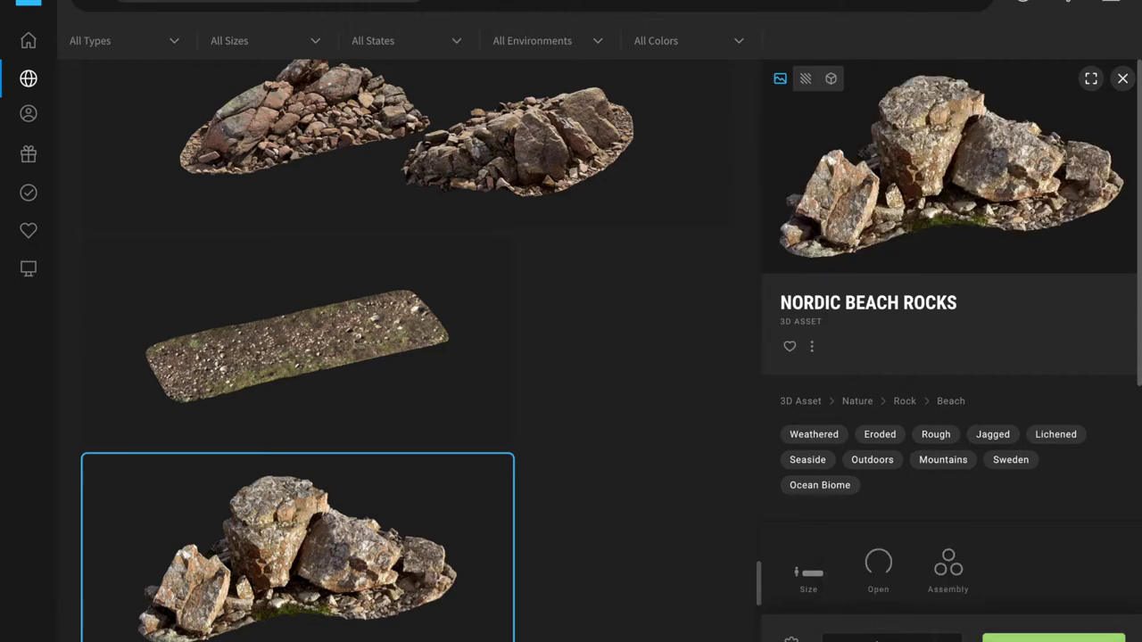
Browse the remaining cliff and rock assets in the Nordic Coastal Cliffs environment
{"action": "scroll", "coordinate": [560, 540], "scroll_direction": "up", "scroll_amount": 3}
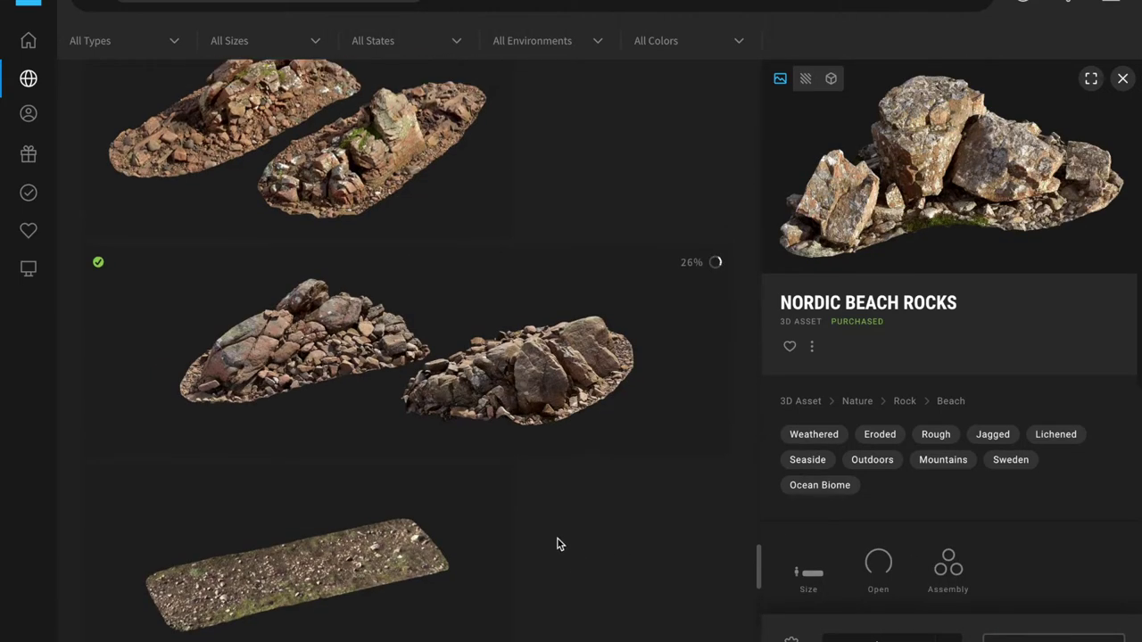
{"action": "scroll", "coordinate": [560, 543], "scroll_direction": "down", "scroll_amount": 7}
{"action": "scroll", "coordinate": [557, 539], "scroll_direction": "down", "scroll_amount": 5}
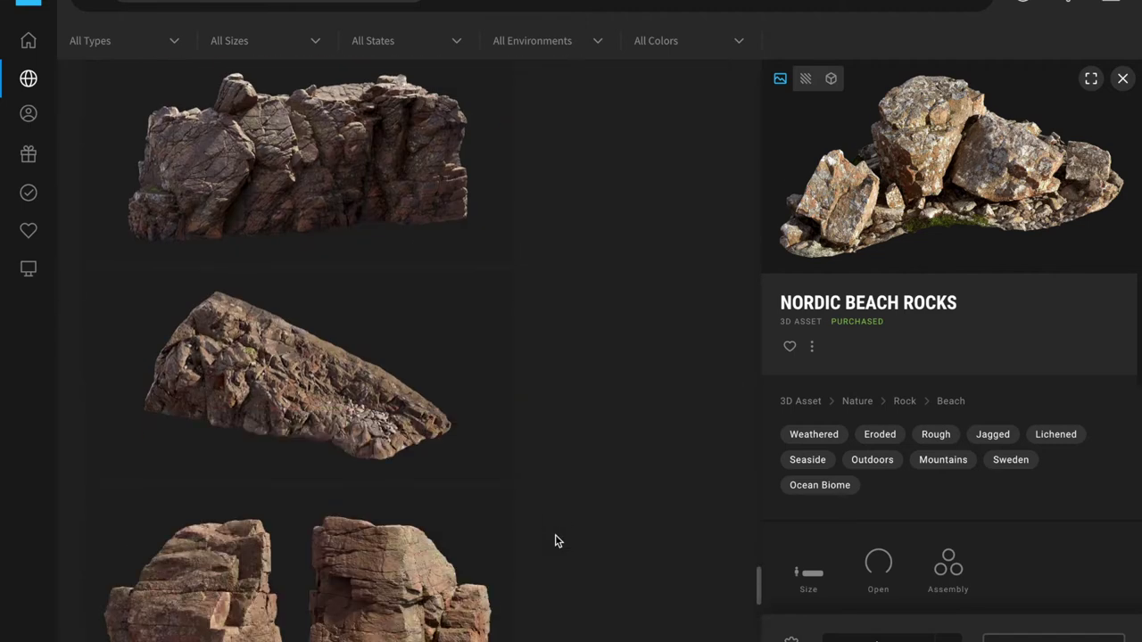
{"action": "scroll", "coordinate": [555, 540], "scroll_direction": "up", "scroll_amount": 3}
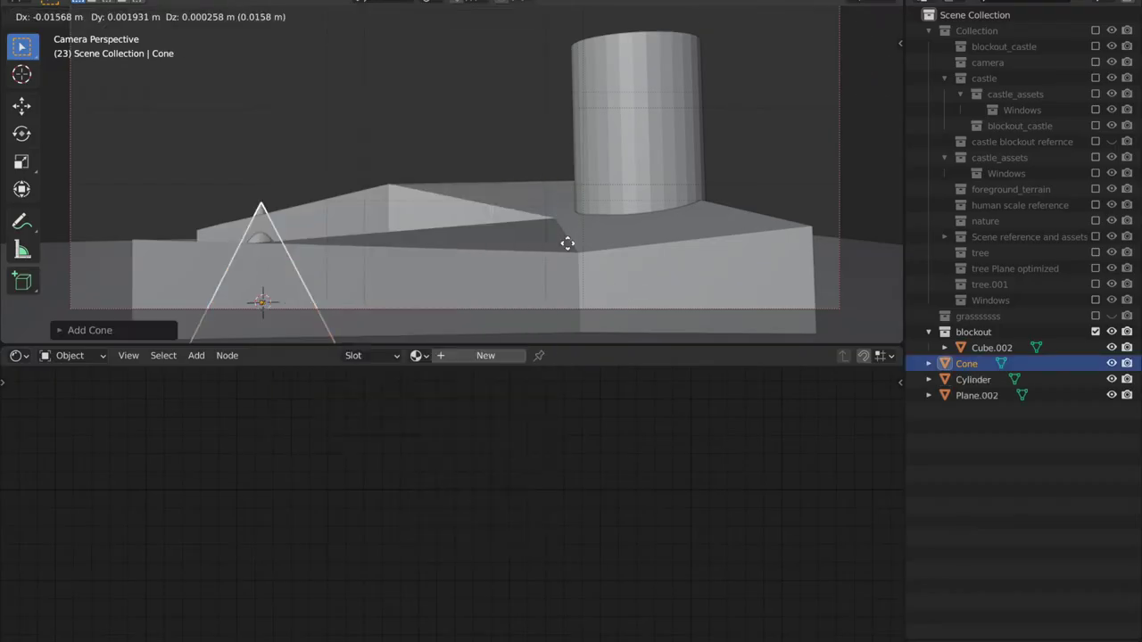
Scale the new cone down and raise it onto the left arm of the terrain block
{"action": "key", "text": "z"}
{"action": "left_click", "coordinate": [631, 153]}
{"action": "key", "text": "s"}
{"action": "left_click", "coordinate": [544, 191]}
{"action": "key", "text": "g"}
{"action": "left_click", "coordinate": [529, 211]}
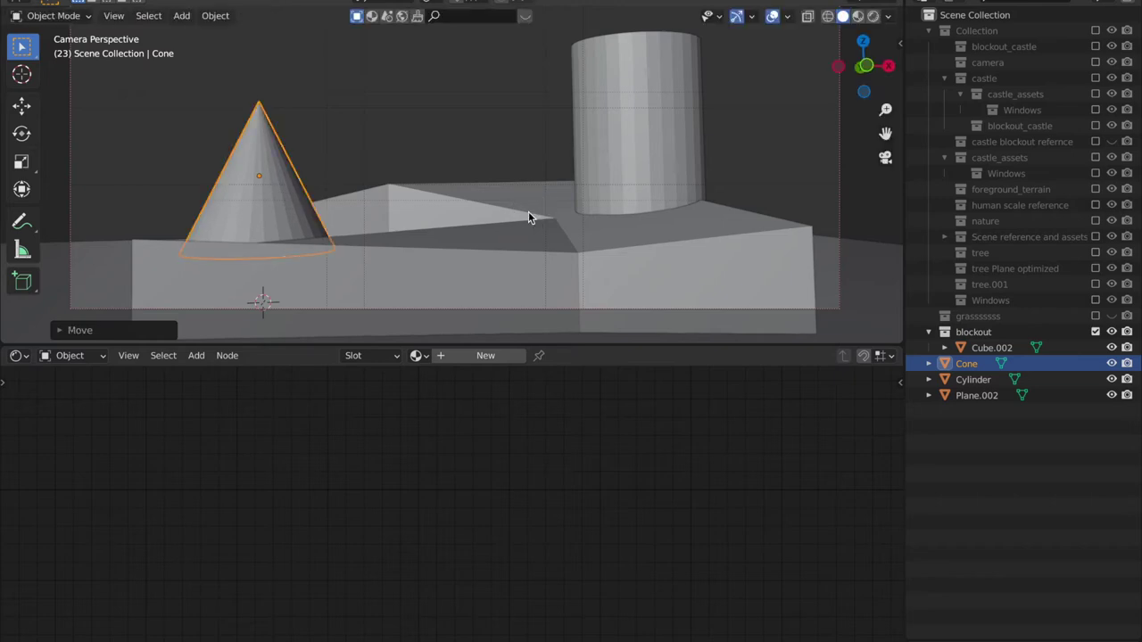
Duplicate the cone, place the copy near the terrain block's corner beside the cylinder, and move the original to the adjoining arm's far end
{"action": "key", "text": "shift+d"}
{"action": "key", "text": "z"}
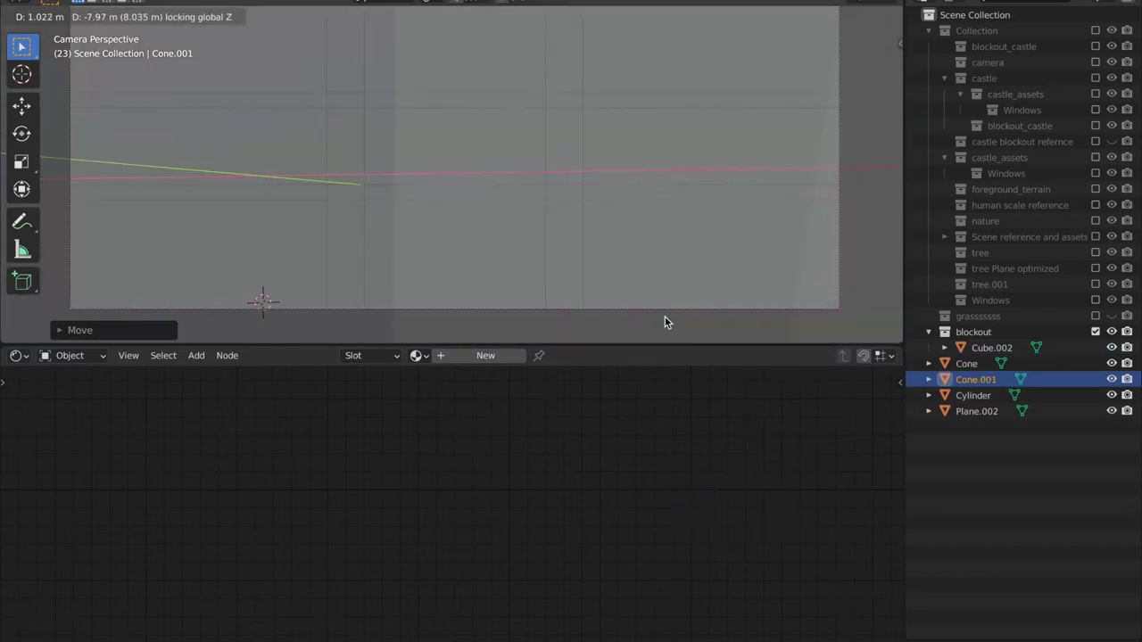
{"action": "left_click", "coordinate": [665, 319]}
{"action": "middle_click_drag", "start_coordinate": [666, 318], "coordinate": [400, 291]}
{"action": "scroll", "coordinate": [400, 290], "scroll_direction": "down", "scroll_amount": 4}
{"action": "key", "text": "g"}
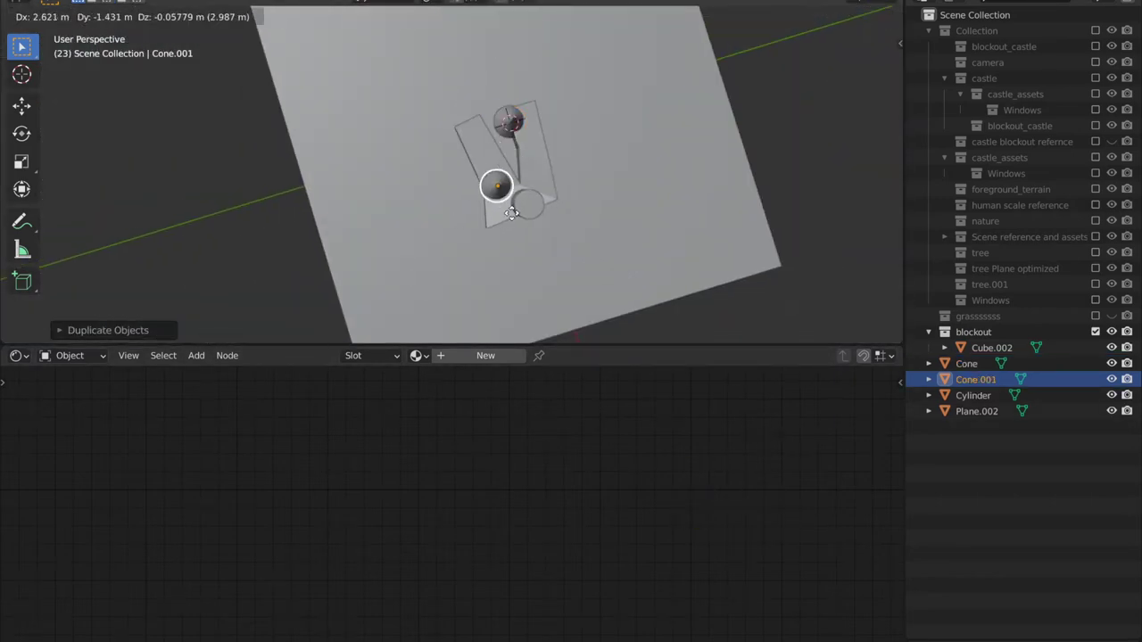
{"action": "left_click", "coordinate": [499, 96]}
{"action": "left_click", "coordinate": [506, 122]}
{"action": "key", "text": "g"}
{"action": "left_click", "coordinate": [487, 147]}
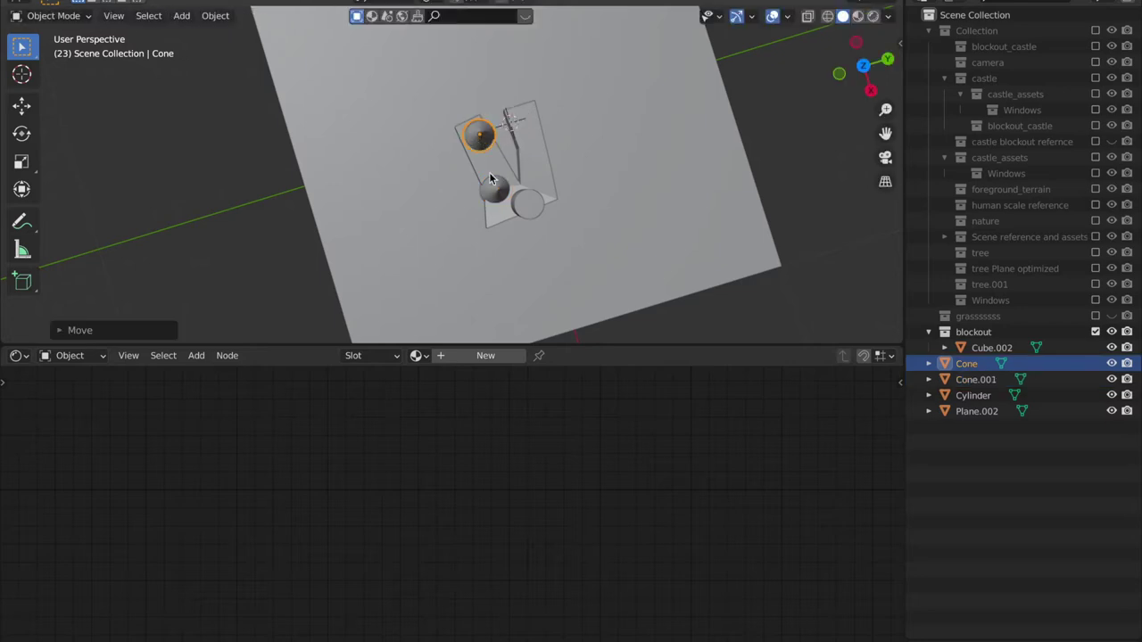
Duplicate both cones together and place the copies on the other arm of the terrain block
{"action": "left_click", "coordinate": [494, 190], "text": "shift"}
{"action": "key", "text": "shift+d"}
{"action": "left_click", "coordinate": [724, 137]}
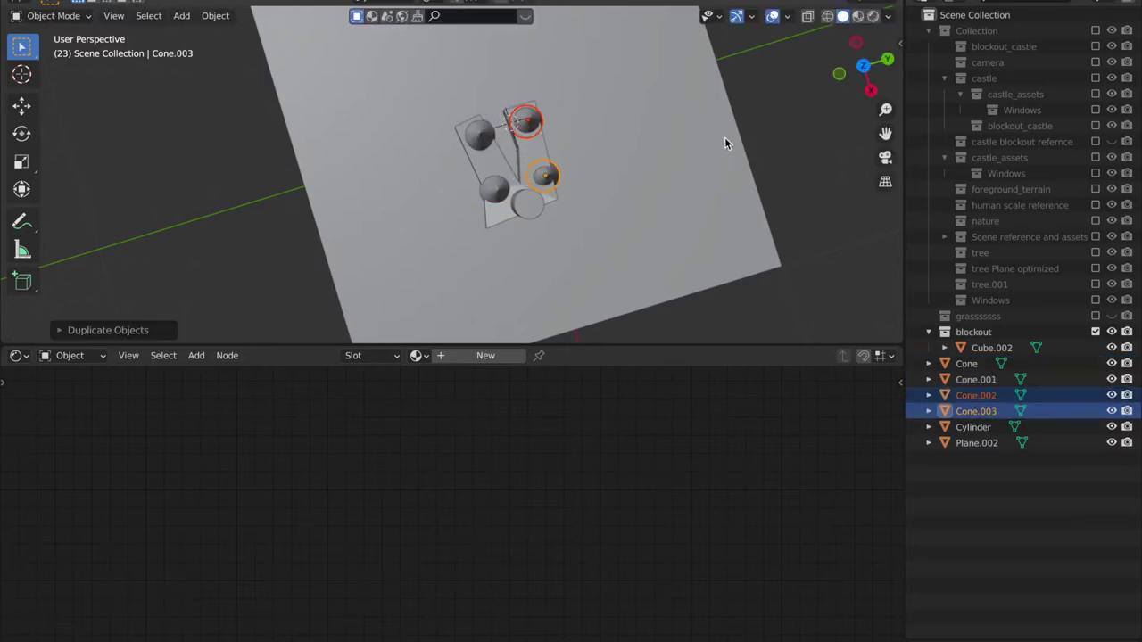
Move all four cones into a new collection named blockout_trees
{"action": "left_click", "coordinate": [479, 136], "text": "shift"}
{"action": "left_click", "coordinate": [493, 190], "text": "shift"}
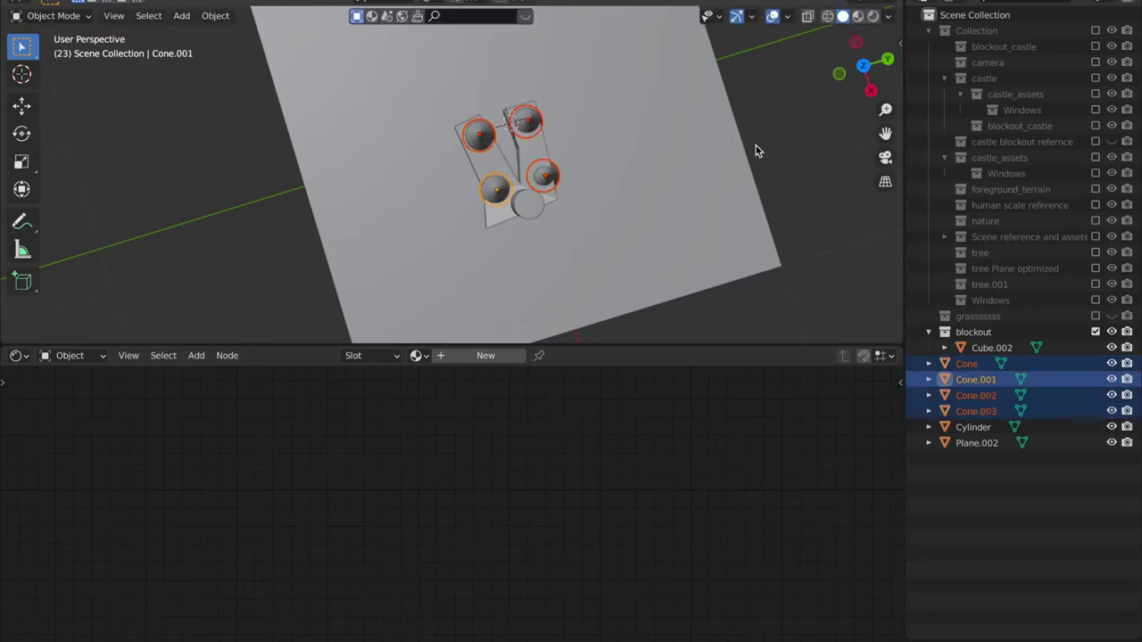
{"action": "key", "text": "m"}
{"action": "left_click", "coordinate": [755, 145]}
{"action": "key", "text": "BackSpace"}
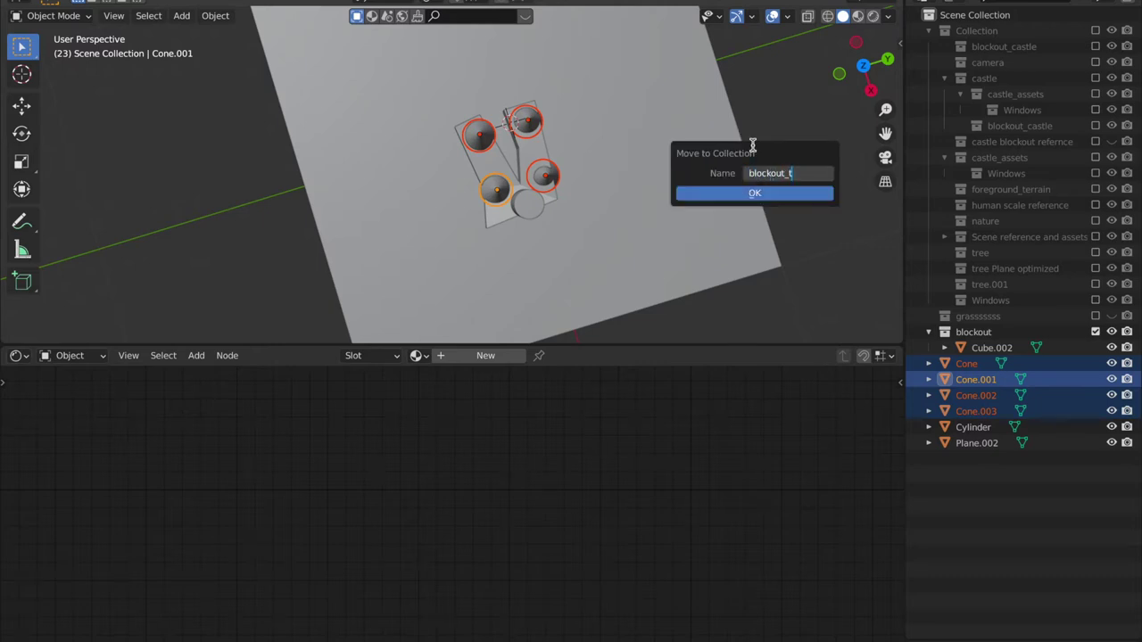
{"action": "left_click", "coordinate": [768, 195]}
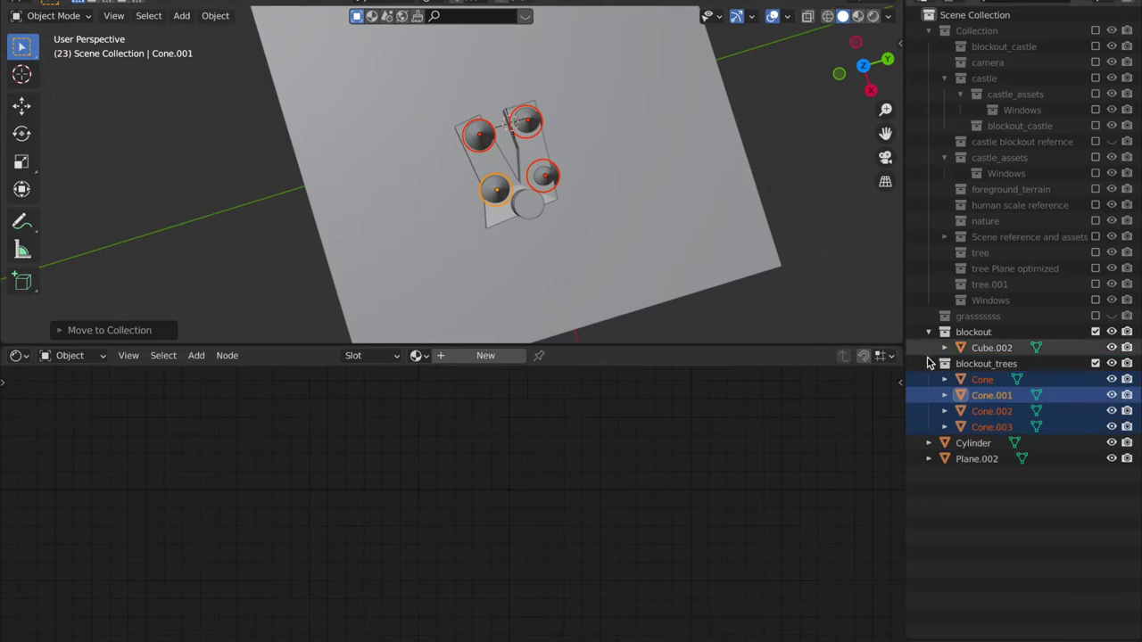
Collapse the blockout_trees collection and nest it inside the blockout collection
{"action": "left_click", "coordinate": [929, 363]}
{"action": "middle_click_drag", "start_coordinate": [678, 303], "coordinate": [856, 303]}
{"action": "left_click_drag", "start_coordinate": [1010, 365], "coordinate": [1026, 332]}
Check the tree and terrain placement through the camera and exclude the blockout collection from the scene
{"action": "left_click", "coordinate": [885, 157]}
{"action": "left_click", "coordinate": [785, 223]}
{"action": "left_click", "coordinate": [743, 122]}
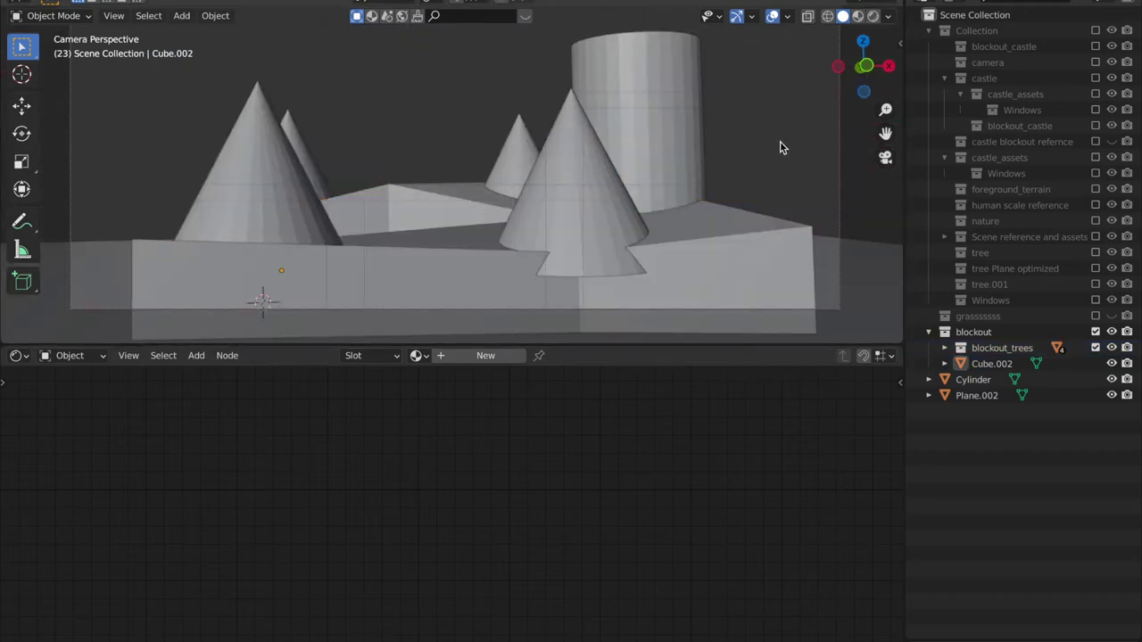
{"action": "middle_click_drag", "start_coordinate": [741, 296], "coordinate": [747, 264], "text": "shift"}
{"action": "left_click", "coordinate": [743, 219]}
{"action": "middle_click_drag", "start_coordinate": [743, 218], "coordinate": [623, 212]}
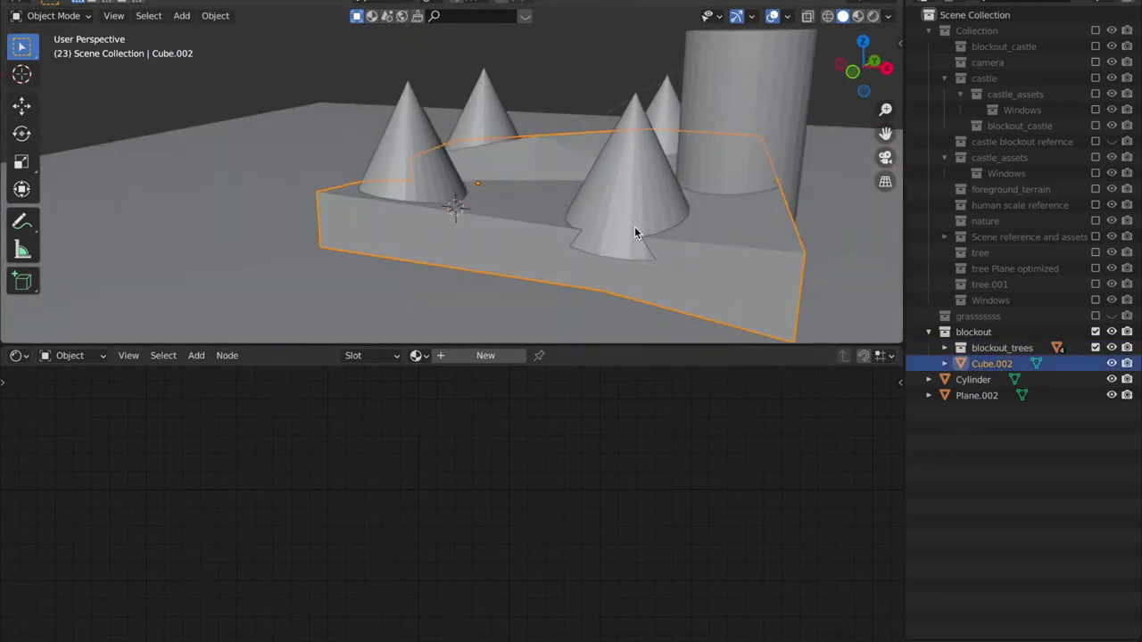
{"action": "key", "text": "KP_0"}
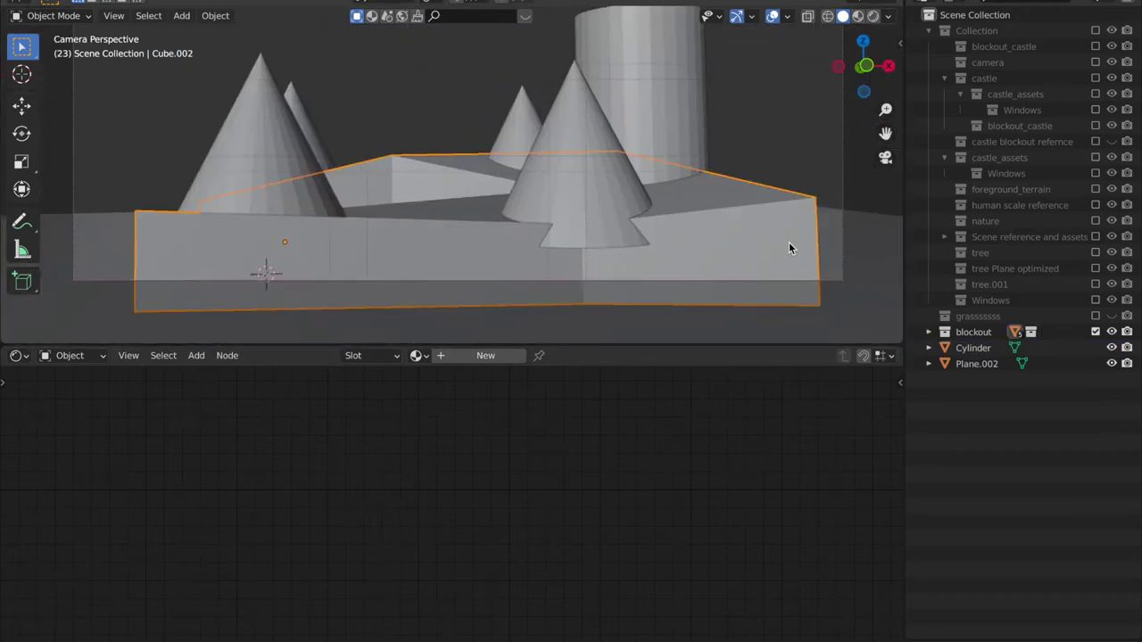
{"action": "left_click", "coordinate": [1095, 332]}
Select the grass-covered foreground rock terrain and turn off the viewport display of its second particle system
{"action": "middle_click_drag", "start_coordinate": [772, 308], "coordinate": [714, 250]}
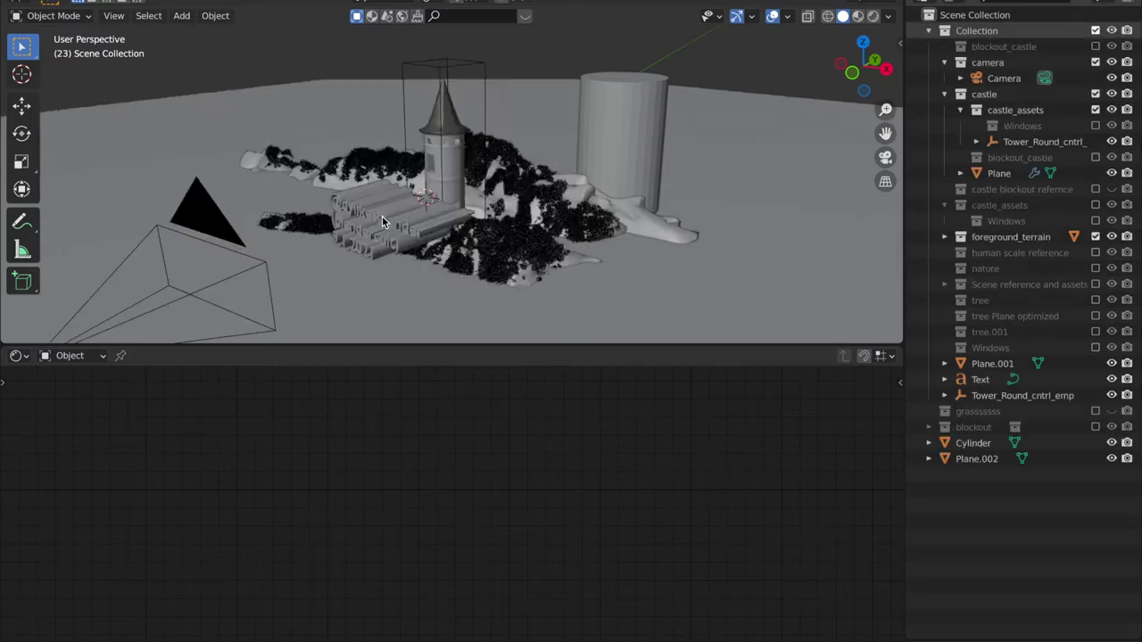
{"action": "middle_click_drag", "start_coordinate": [376, 225], "coordinate": [517, 238]}
{"action": "scroll", "coordinate": [517, 234], "scroll_direction": "up", "scroll_amount": 3}
{"action": "left_click", "coordinate": [530, 224]}
{"action": "scroll", "coordinate": [531, 224], "scroll_direction": "up", "scroll_amount": 3}
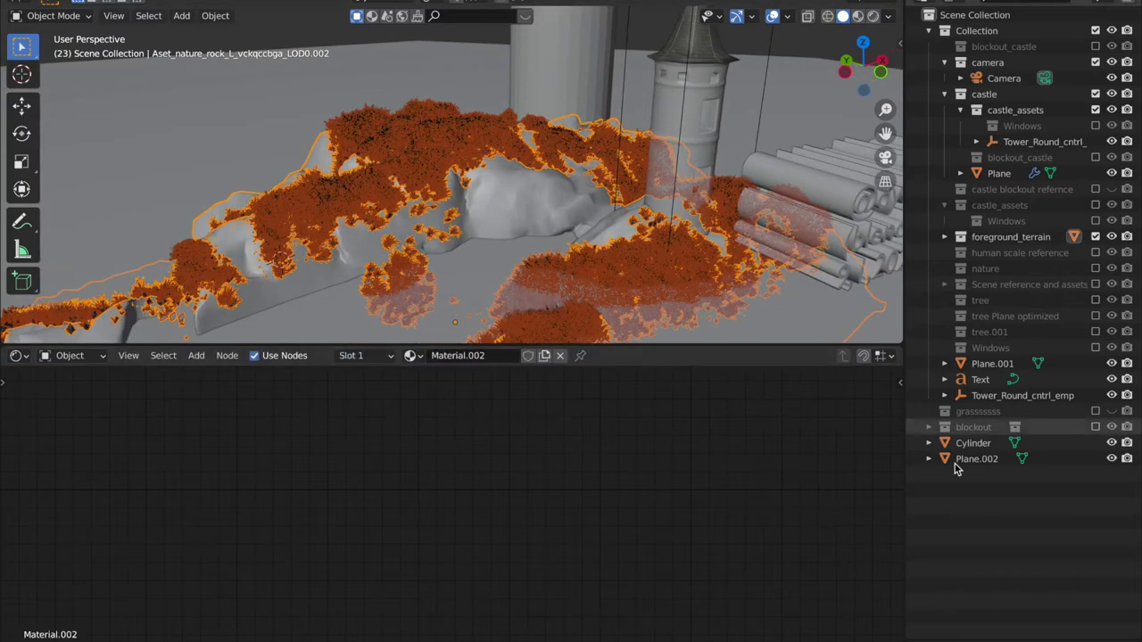
{"action": "left_click_drag", "start_coordinate": [928, 638], "coordinate": [1010, 270]}
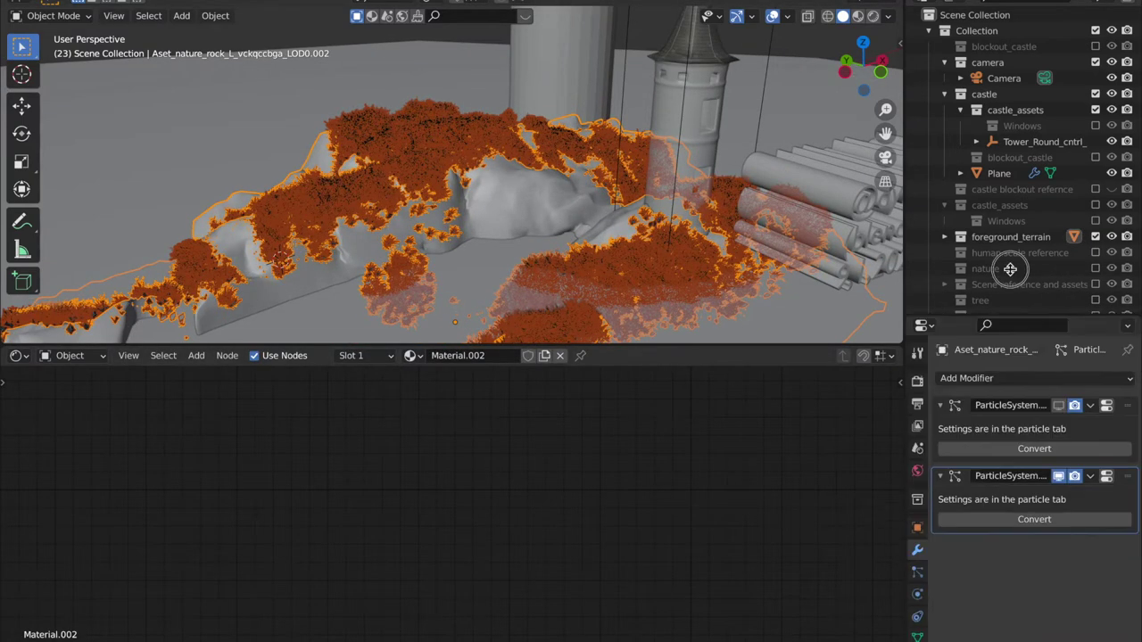
{"action": "left_click", "coordinate": [1058, 426]}
Delete the large subdivided ground plane belonging to the castle collection
{"action": "middle_click_drag", "start_coordinate": [759, 183], "coordinate": [472, 158]}
{"action": "scroll", "coordinate": [472, 158], "scroll_direction": "down", "scroll_amount": 5}
{"action": "left_click", "coordinate": [707, 238]}
{"action": "key", "text": "x"}
{"action": "left_click", "coordinate": [707, 238]}
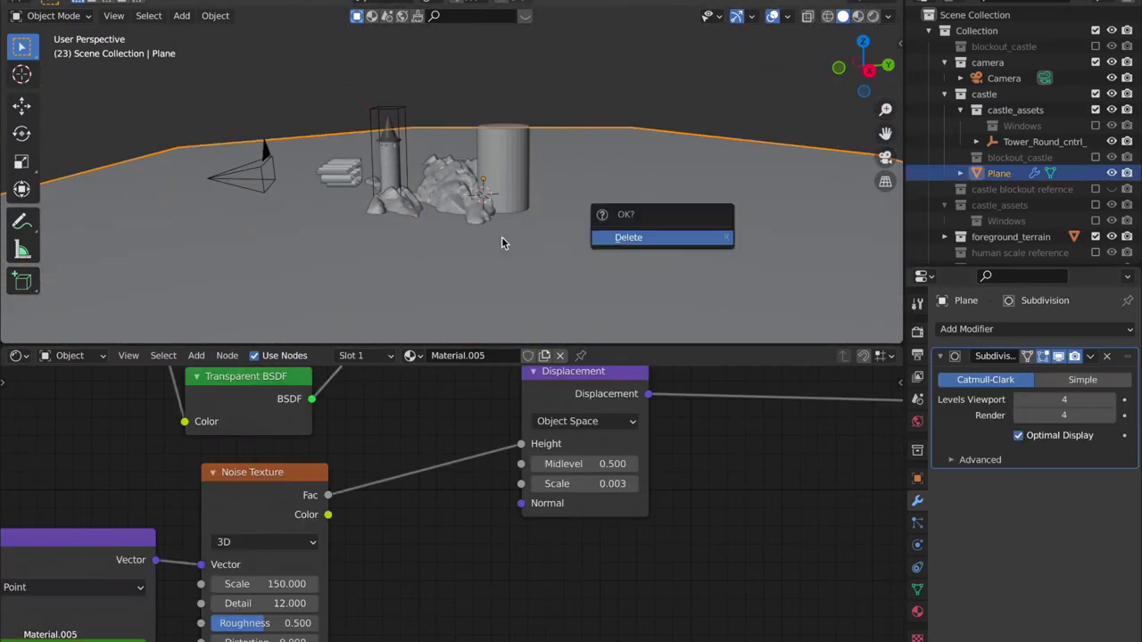
{"action": "middle_click_drag", "start_coordinate": [502, 236], "coordinate": [558, 270]}
{"action": "scroll", "coordinate": [569, 263], "scroll_direction": "up", "scroll_amount": 5}
{"action": "left_click", "coordinate": [559, 272]}
{"action": "middle_click_drag", "start_coordinate": [544, 203], "coordinate": [580, 257], "text": "shift"}
{"action": "scroll", "coordinate": [556, 232], "scroll_direction": "down", "scroll_amount": 5}
{"action": "key", "text": "g"}
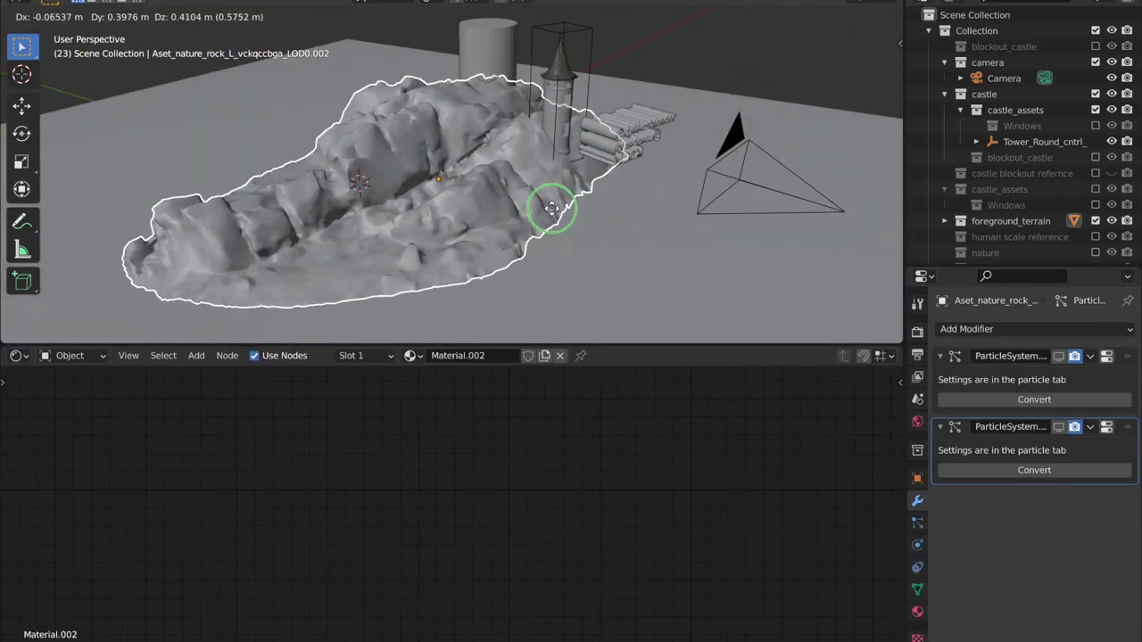
{"action": "right_click", "coordinate": [550, 206]}
Switch the viewport to rendered shading and enable viewport denoising with the Automatic denoiser
{"action": "middle_click_drag", "start_coordinate": [701, 257], "coordinate": [652, 260]}
{"action": "scroll", "coordinate": [653, 259], "scroll_direction": "up", "scroll_amount": 3}
{"action": "key", "text": "z"}
{"action": "left_click", "coordinate": [682, 214]}
{"action": "middle_click_drag", "start_coordinate": [681, 214], "coordinate": [536, 263]}
{"action": "scroll", "coordinate": [569, 202], "scroll_direction": "down", "scroll_amount": 3}
{"action": "left_click", "coordinate": [917, 331]}
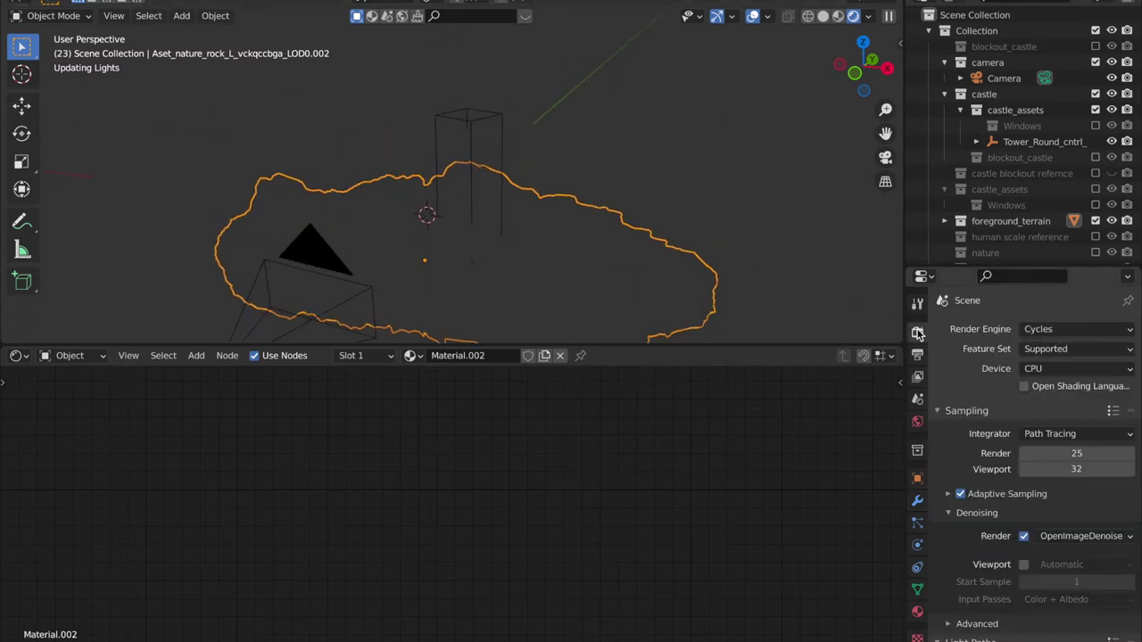
{"action": "scroll", "coordinate": [1009, 525], "scroll_direction": "down", "scroll_amount": 3}
{"action": "left_click", "coordinate": [1024, 470]}
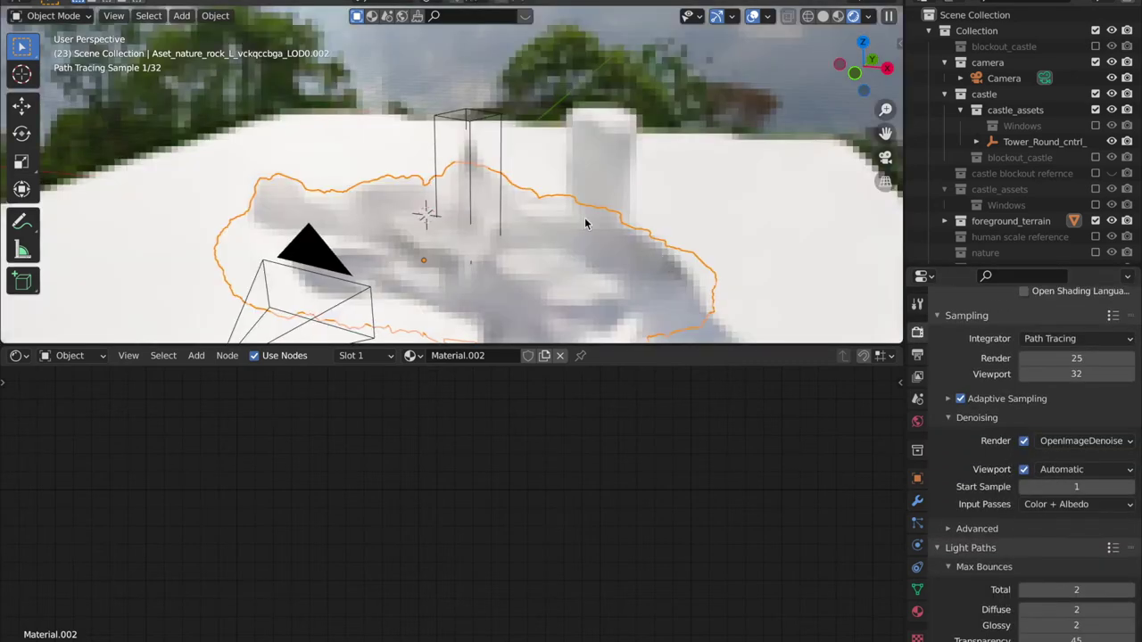
Examine the rendered rock terrain, tower and ground plane from several sides
{"action": "middle_click_drag", "start_coordinate": [585, 217], "coordinate": [580, 241]}
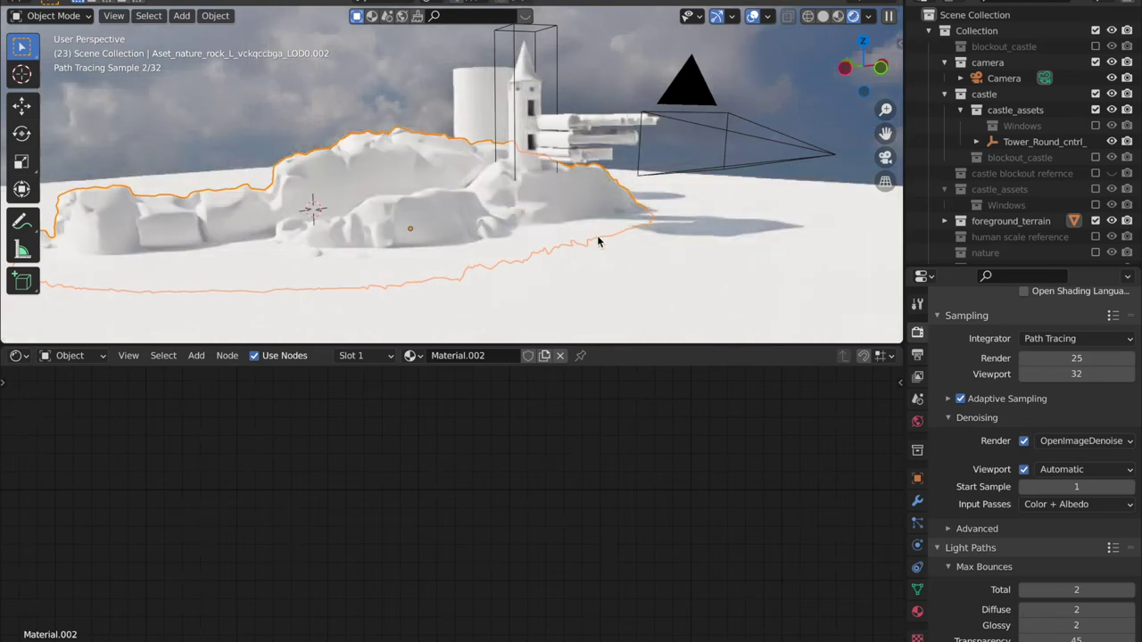
{"action": "left_click", "coordinate": [635, 237]}
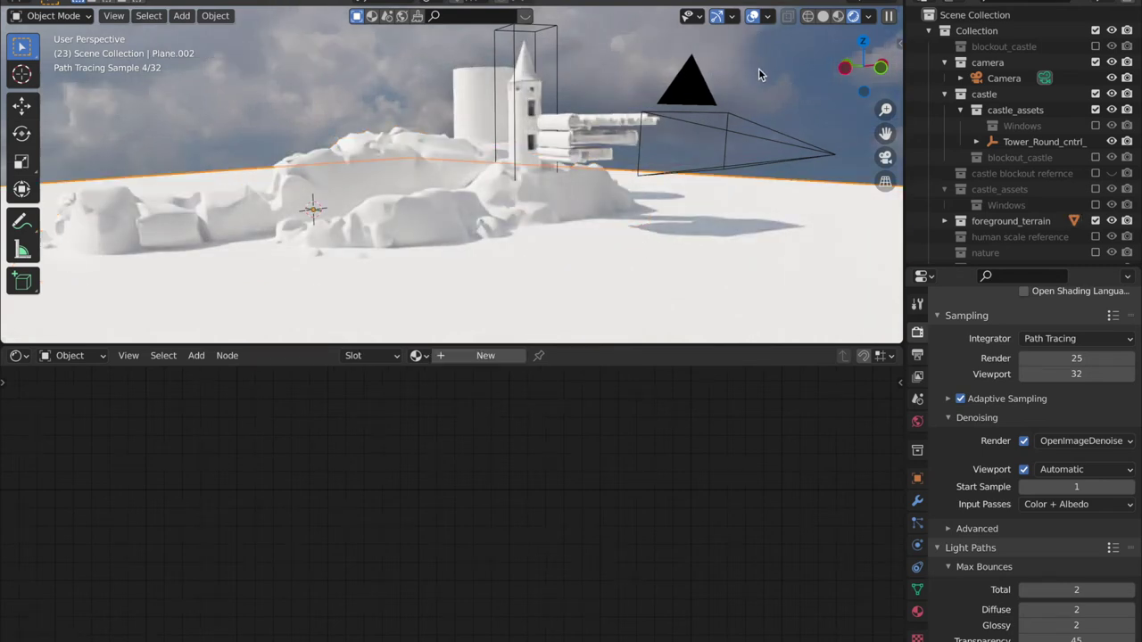
{"action": "middle_click_drag", "start_coordinate": [570, 173], "coordinate": [589, 133]}
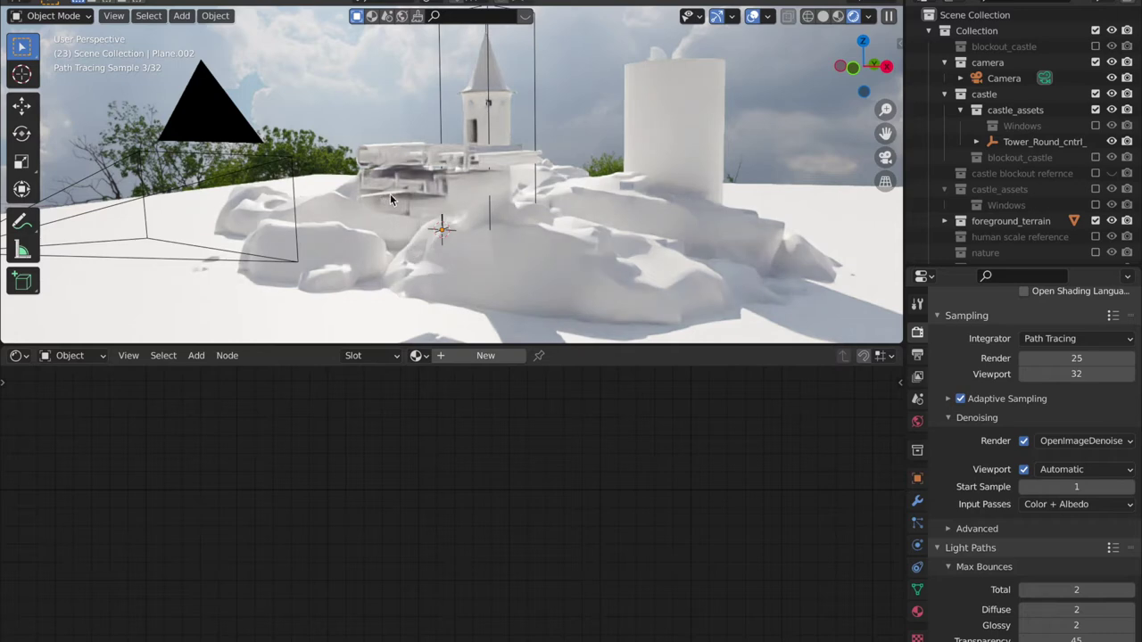
{"action": "middle_click_drag", "start_coordinate": [390, 193], "coordinate": [553, 210]}
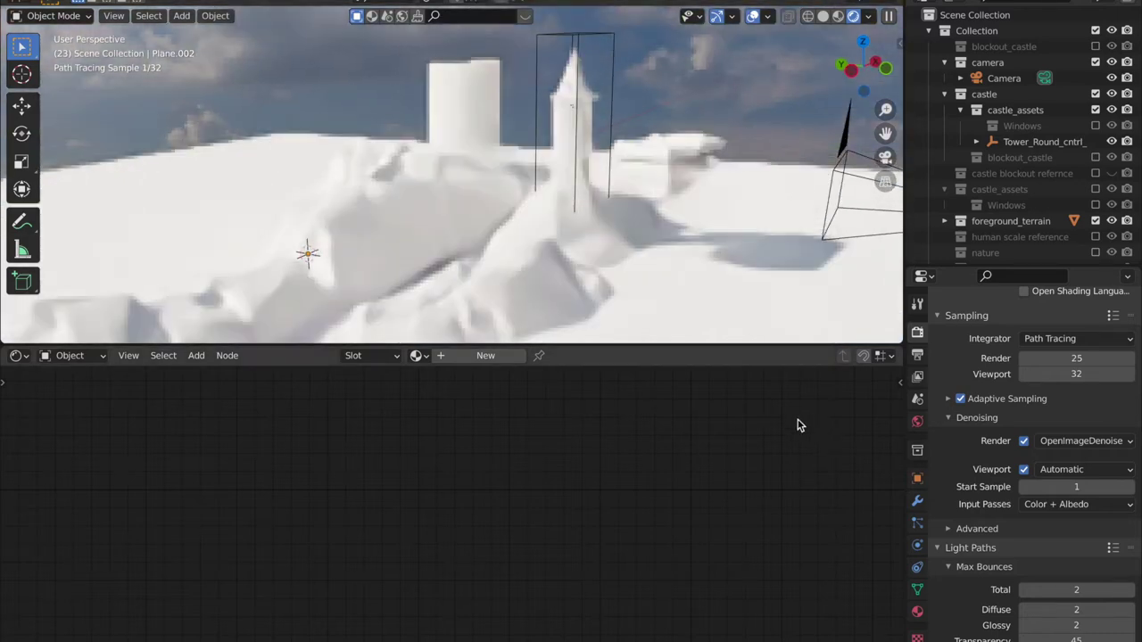
{"action": "left_click", "coordinate": [918, 478]}
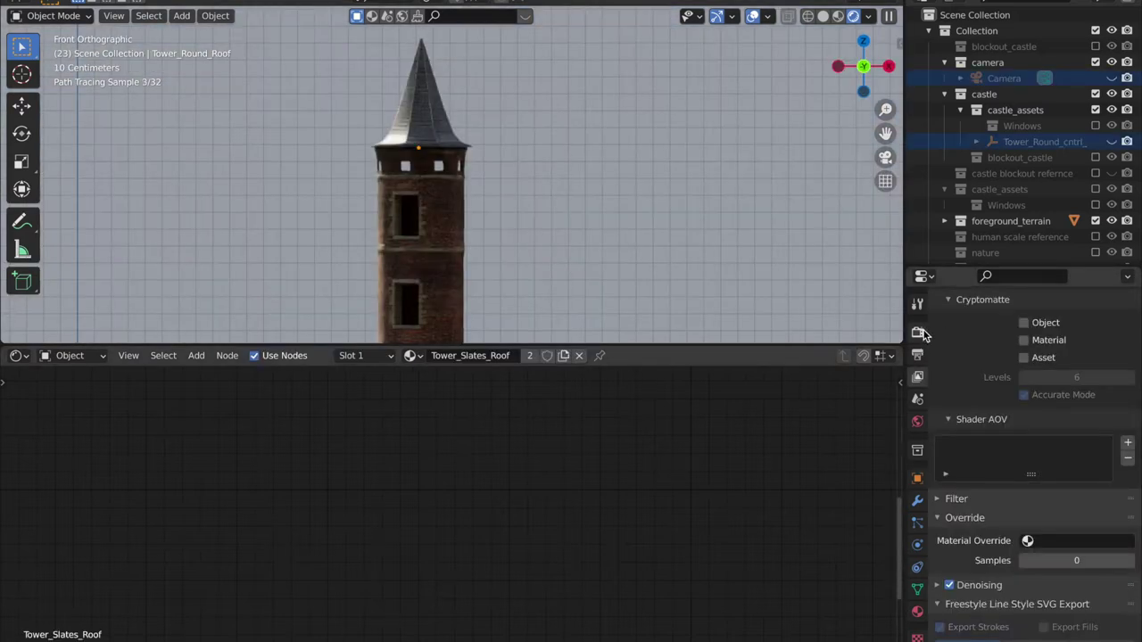
Disable viewport denoising in the Cycles sampling settings
{"action": "left_click", "coordinate": [919, 332]}
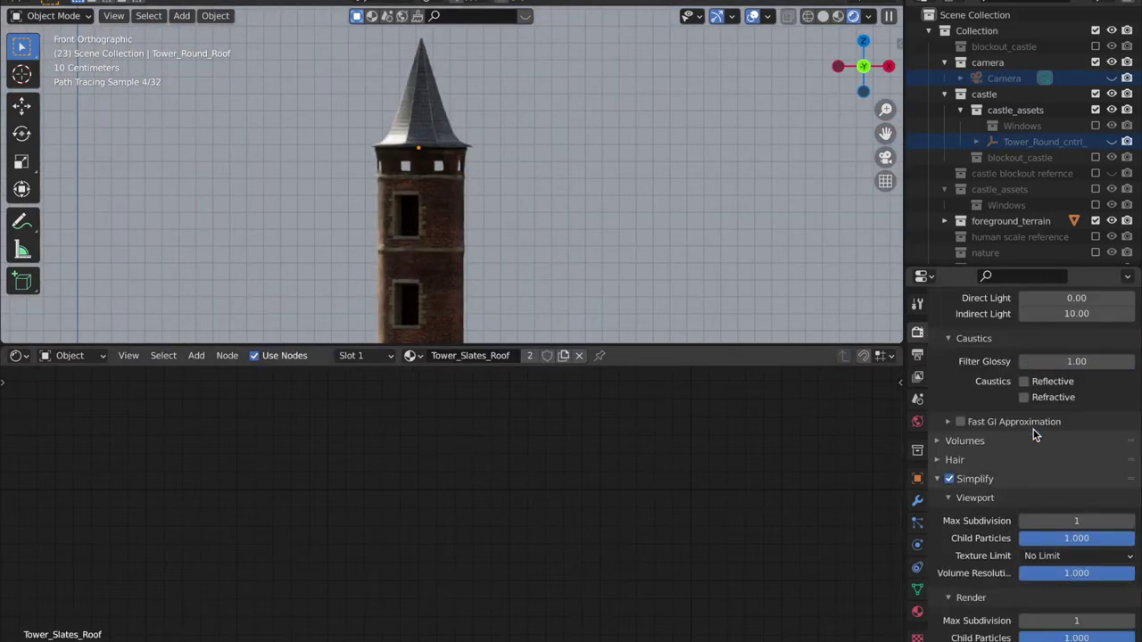
{"action": "scroll", "coordinate": [1035, 434], "scroll_direction": "up", "scroll_amount": 12}
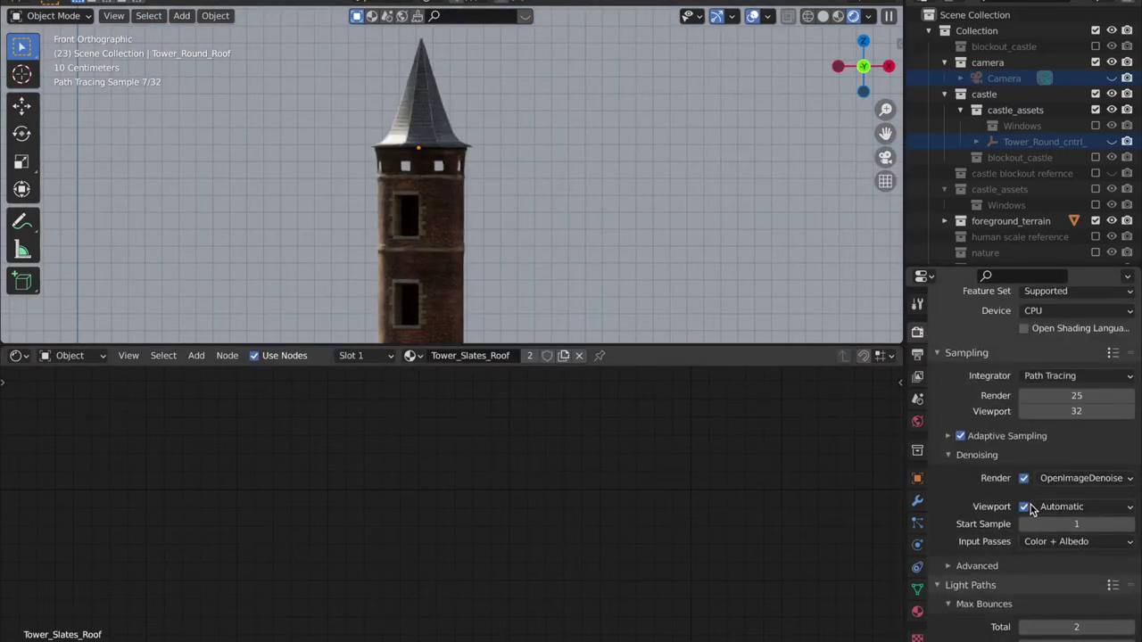
{"action": "left_click", "coordinate": [1023, 506]}
{"action": "scroll", "coordinate": [527, 155], "scroll_direction": "down", "scroll_amount": 3}
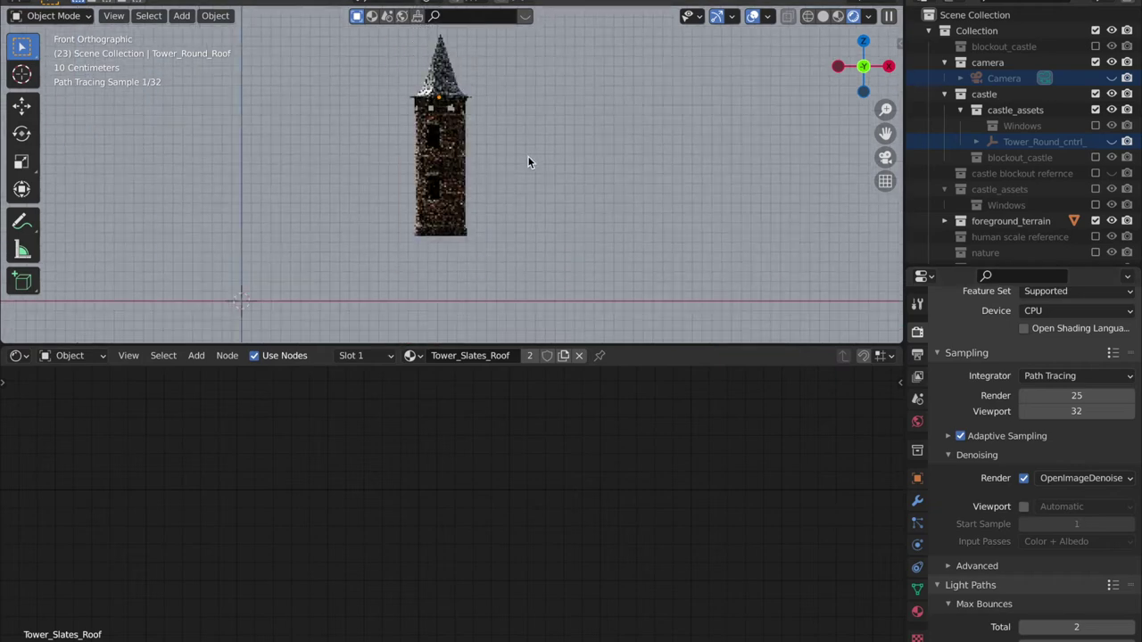
Edit the round tower's mesh in edge mode and select the roof's lower rim
{"action": "middle_click_drag", "start_coordinate": [527, 155], "coordinate": [601, 184]}
{"action": "left_click", "coordinate": [496, 166]}
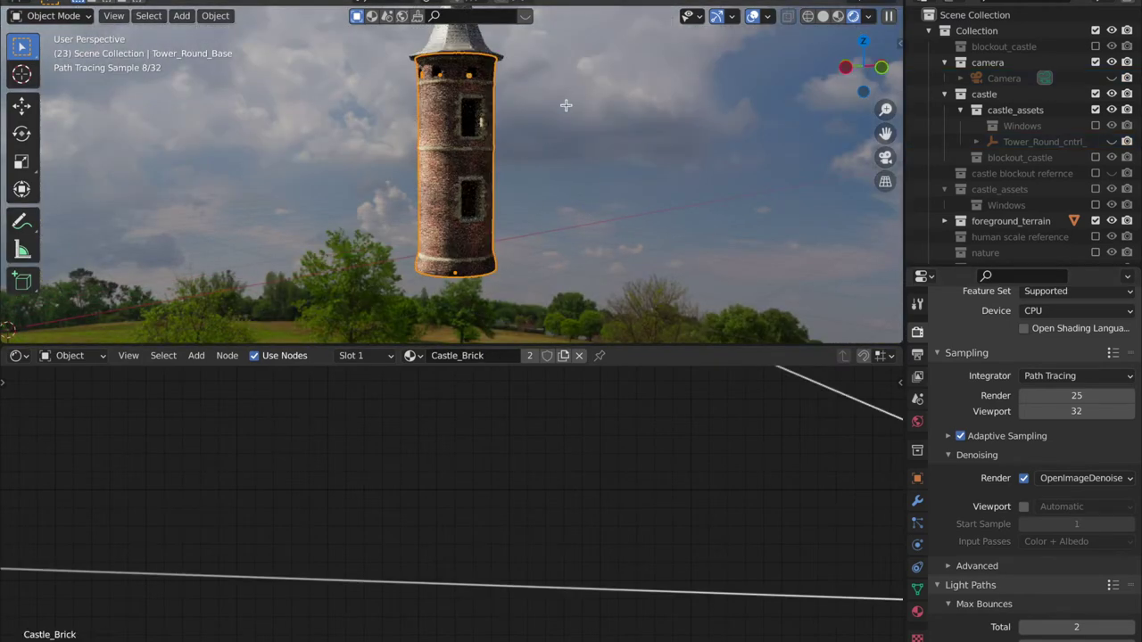
{"action": "key", "text": "Tab"}
{"action": "scroll", "coordinate": [701, 197], "scroll_direction": "up", "scroll_amount": 5}
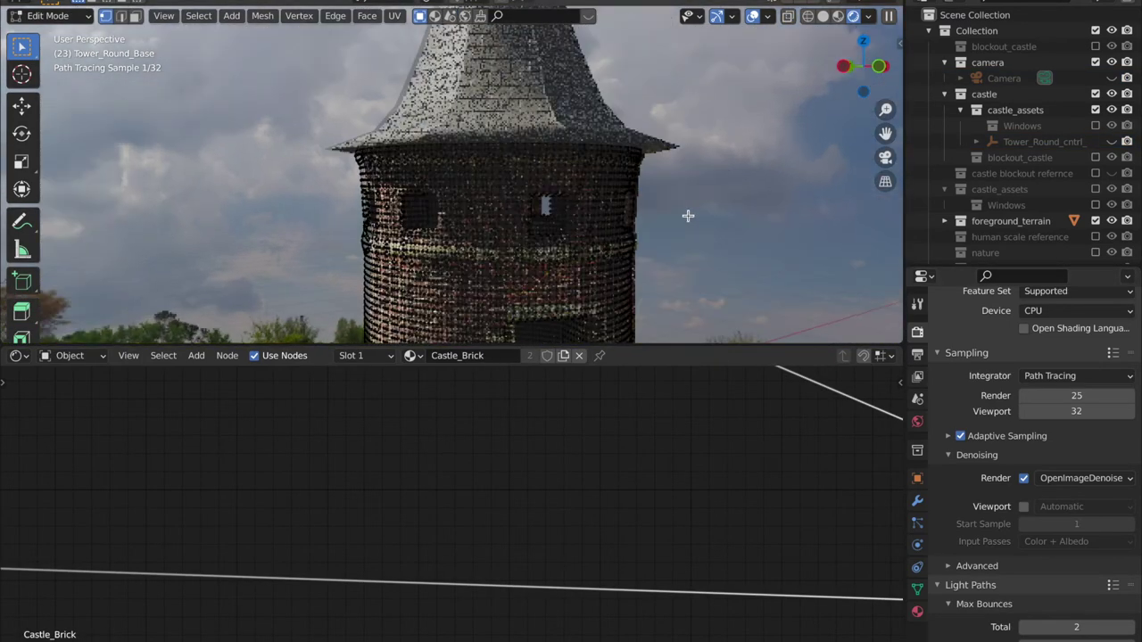
{"action": "key", "text": "2"}
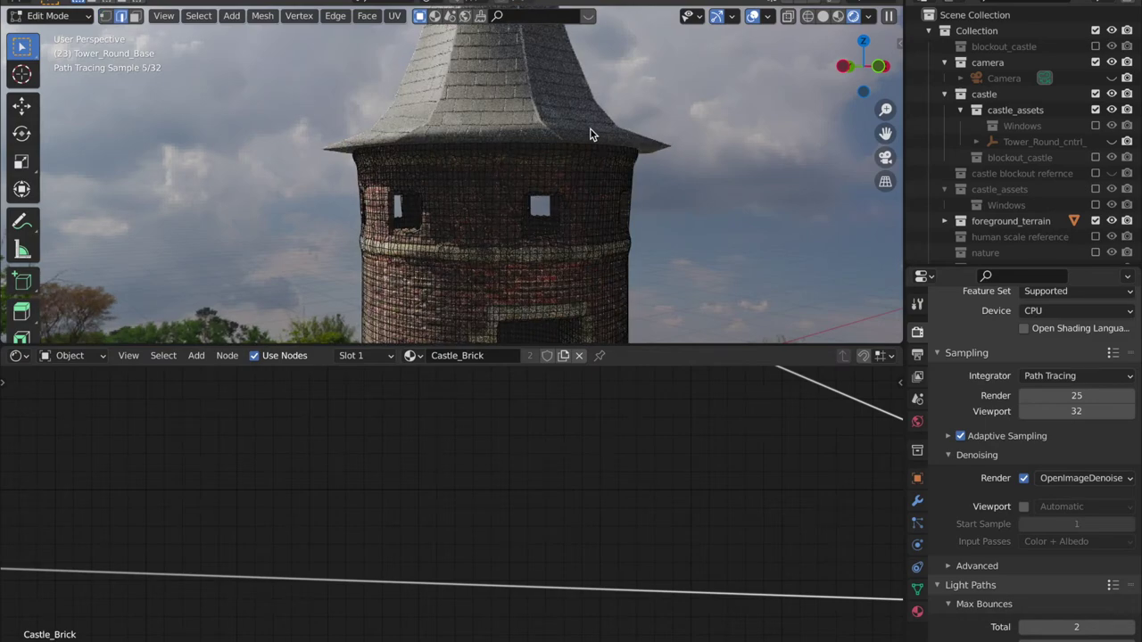
{"action": "key", "text": "l"}
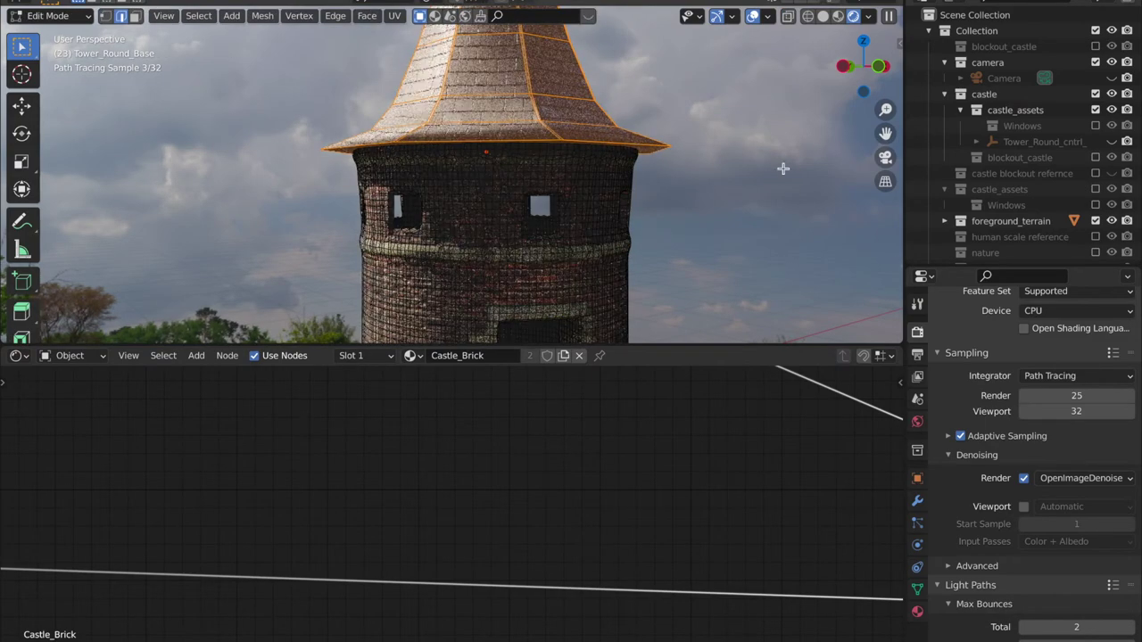
{"action": "middle_click_drag", "start_coordinate": [782, 169], "coordinate": [710, 263]}
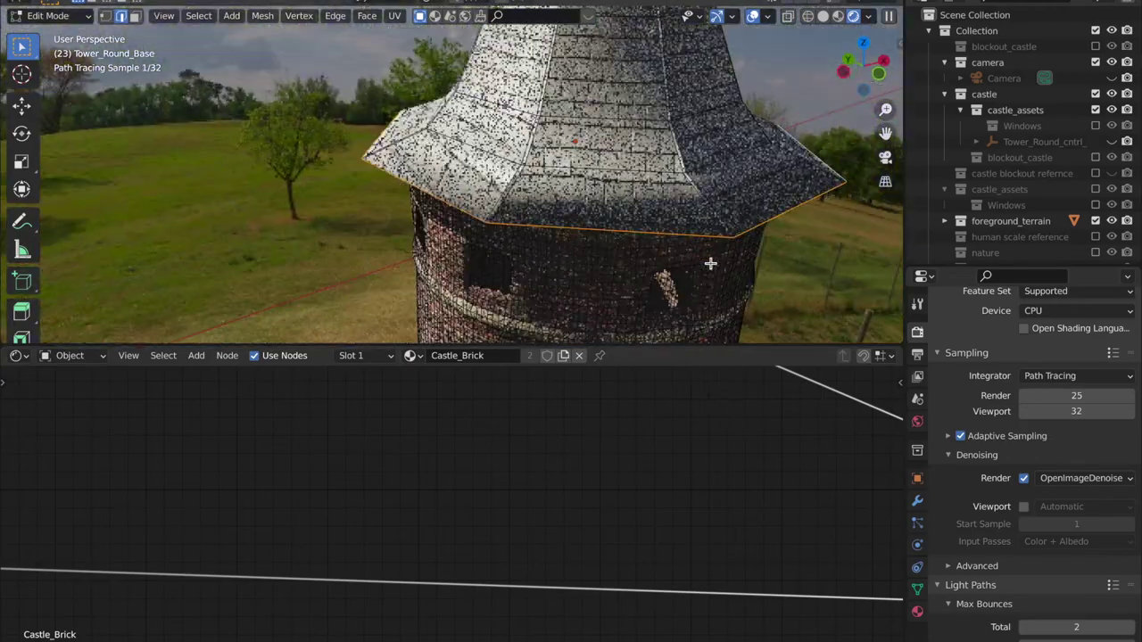
Extrude the roof rim outward by scaling, extrude it down along Z to form a thick overhang, and leave edit mode
{"action": "key", "text": "e"}
{"action": "key", "text": "s"}
{"action": "left_click", "coordinate": [727, 265]}
{"action": "key", "text": "e"}
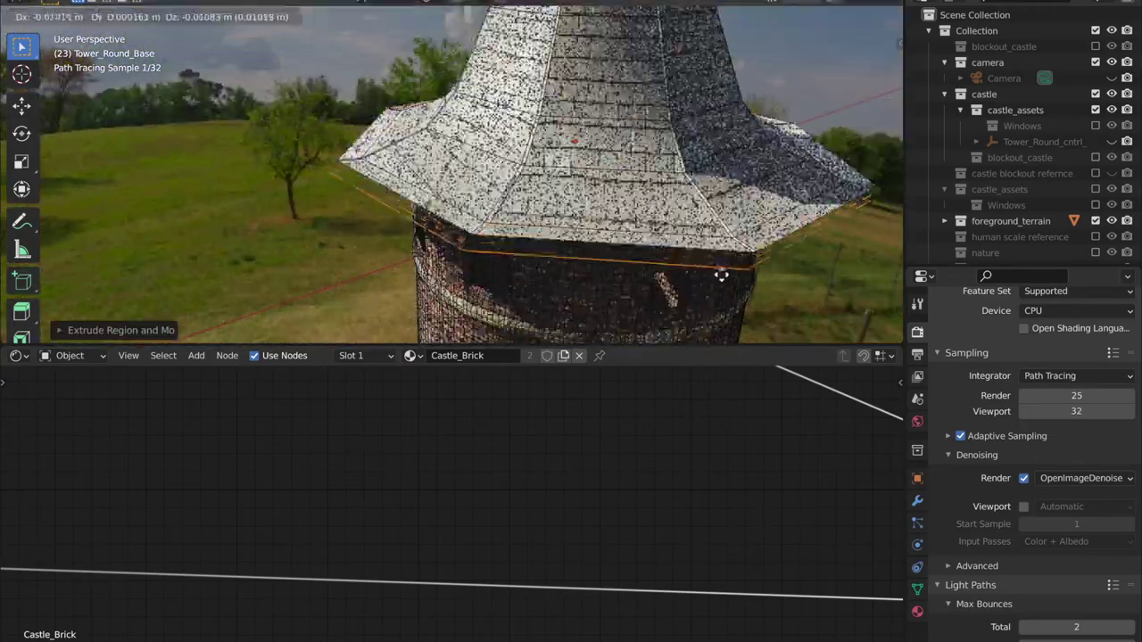
{"action": "key", "text": "z"}
{"action": "left_click", "coordinate": [725, 269]}
{"action": "key", "text": "Tab"}
Reopen the round tower's mesh for editing and show its upper part in a front orthographic wireframe view
{"action": "middle_click_drag", "start_coordinate": [722, 262], "coordinate": [658, 285]}
{"action": "scroll", "coordinate": [564, 326], "scroll_direction": "up", "scroll_amount": 4}
{"action": "middle_click_drag", "start_coordinate": [563, 325], "coordinate": [498, 246], "text": "shift"}
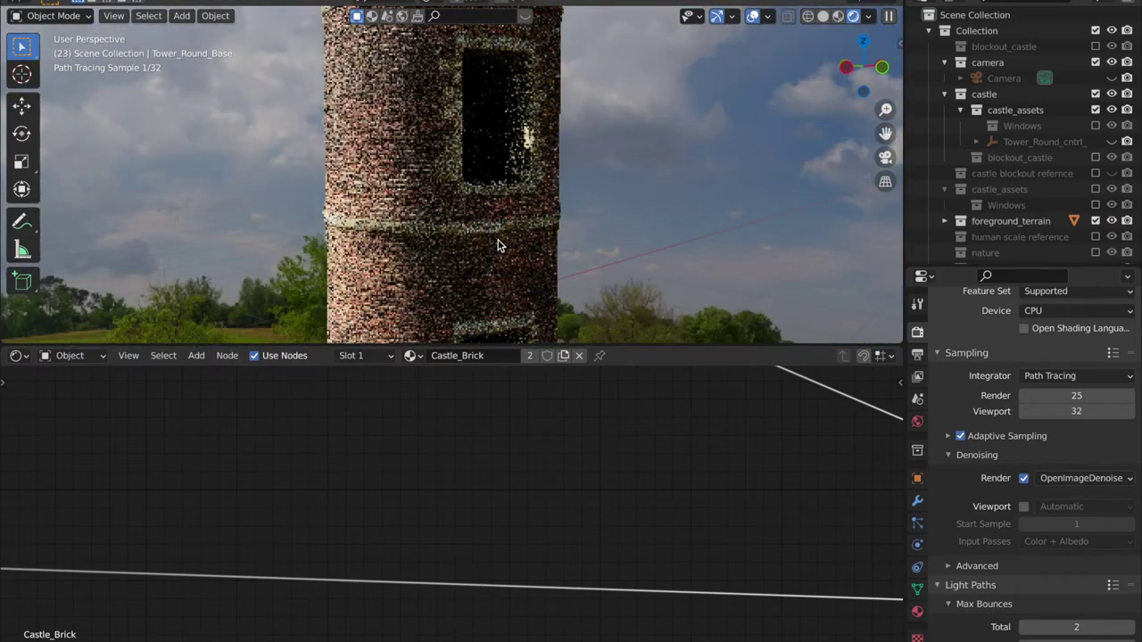
{"action": "middle_click_drag", "start_coordinate": [695, 255], "coordinate": [757, 219]}
{"action": "key", "text": "Tab"}
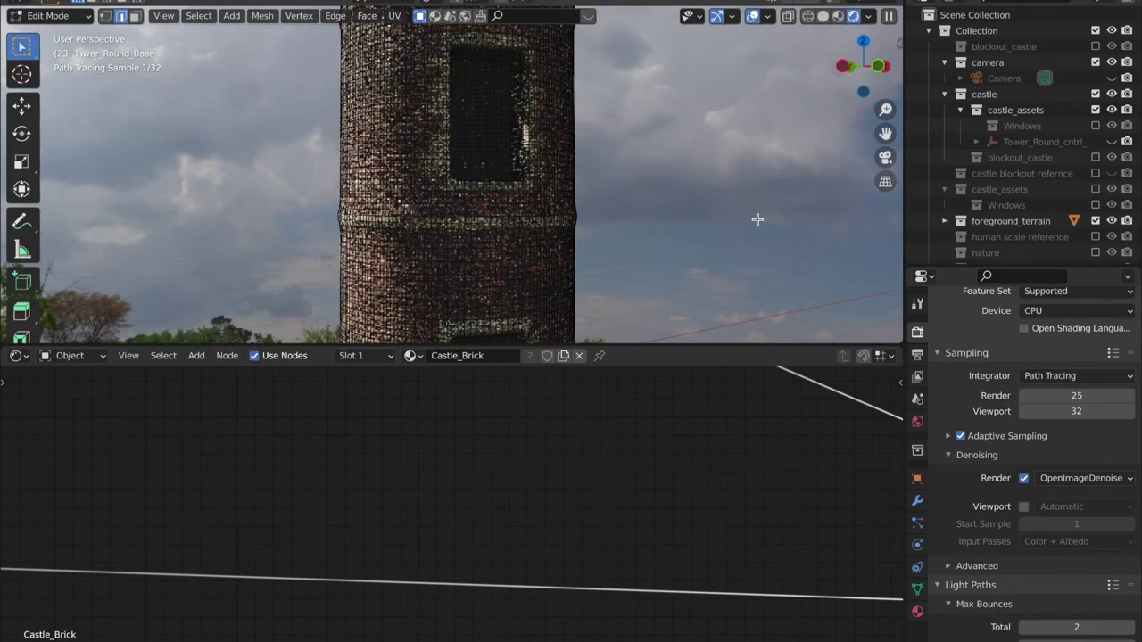
{"action": "left_click", "coordinate": [878, 66]}
{"action": "key", "text": "z"}
{"action": "left_click", "coordinate": [674, 131]}
{"action": "middle_click_drag", "start_coordinate": [673, 131], "coordinate": [652, 319], "text": "shift"}
{"action": "key", "text": "z"}
{"action": "left_click", "coordinate": [638, 199]}
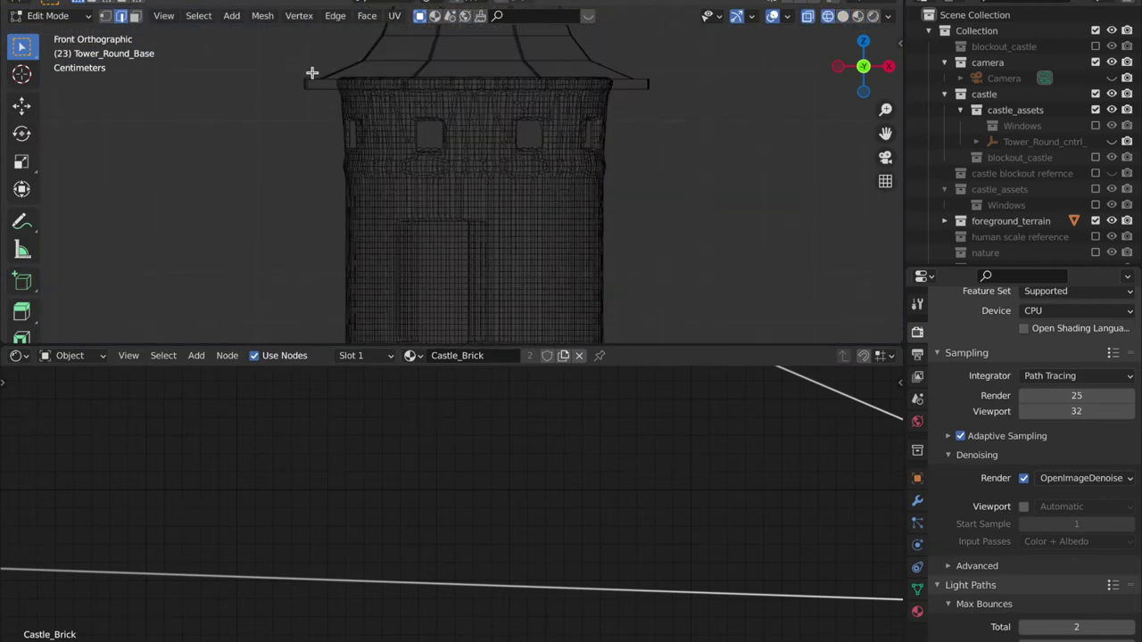
Box-select the top band of the tower's brick wall directly beneath the roof overhang
{"action": "left_click_drag", "start_coordinate": [313, 72], "coordinate": [541, 100]}
{"action": "left_click", "coordinate": [656, 108]}
{"action": "left_click_drag", "start_coordinate": [319, 60], "coordinate": [660, 108]}
{"action": "scroll", "coordinate": [612, 212], "scroll_direction": "up", "scroll_amount": 5}
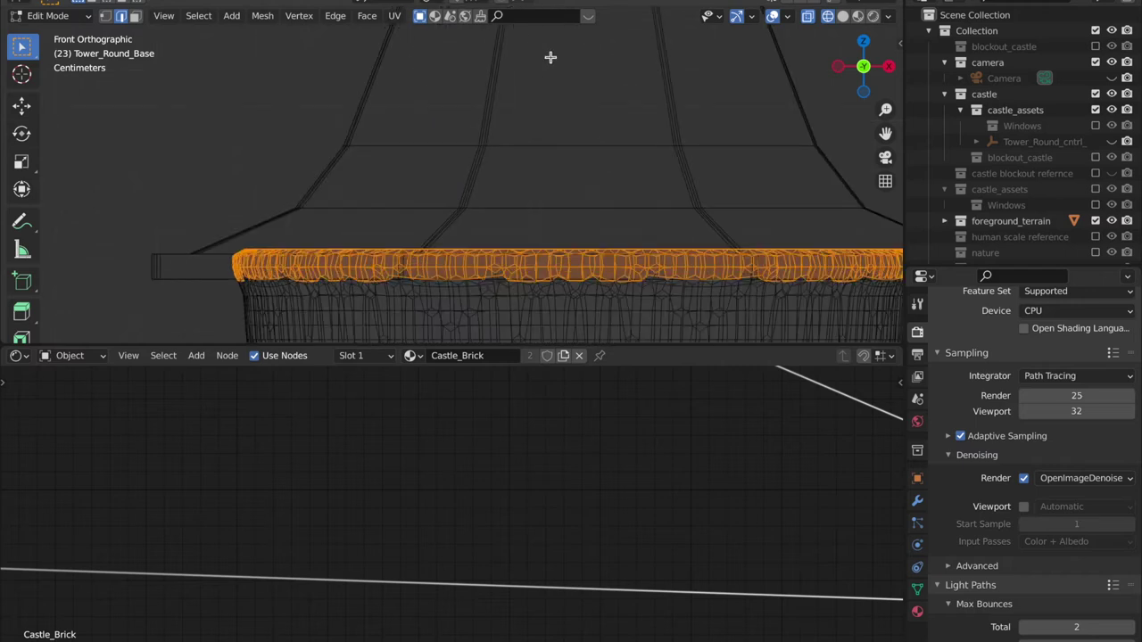
Scale the selected top brick band outward to about 1.15, excluding Z, with proportional size 0.15, and leave edit mode
{"action": "scroll", "coordinate": [518, 152], "scroll_direction": "down", "scroll_amount": 5}
{"action": "key", "text": "s"}
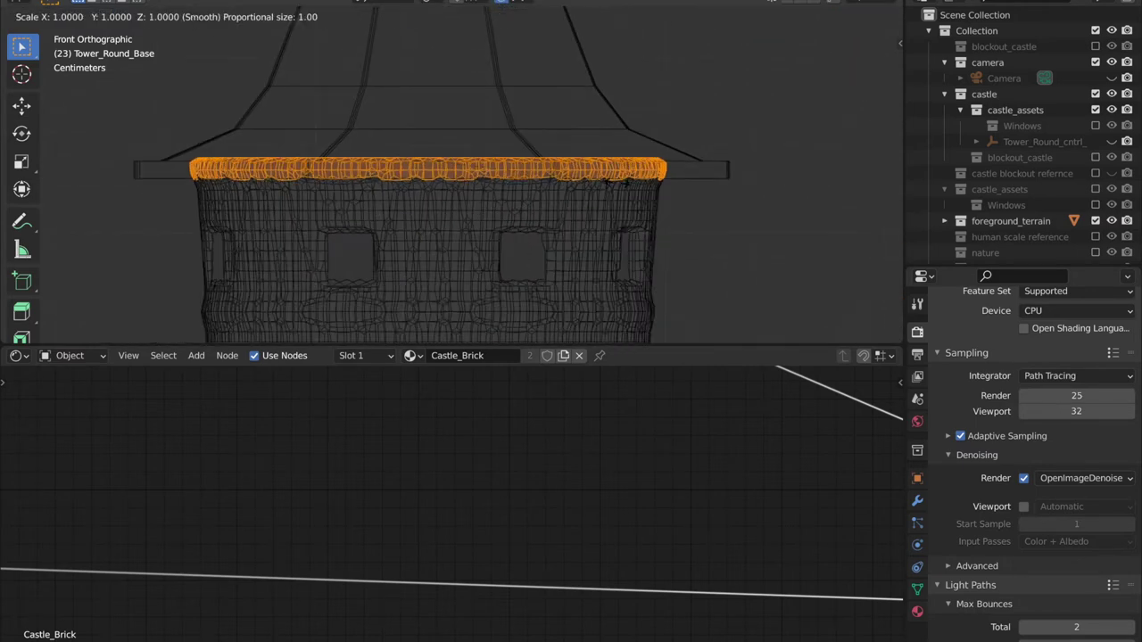
{"action": "key", "text": "shift+z"}
{"action": "scroll", "coordinate": [638, 184], "scroll_direction": "down", "scroll_amount": 5}
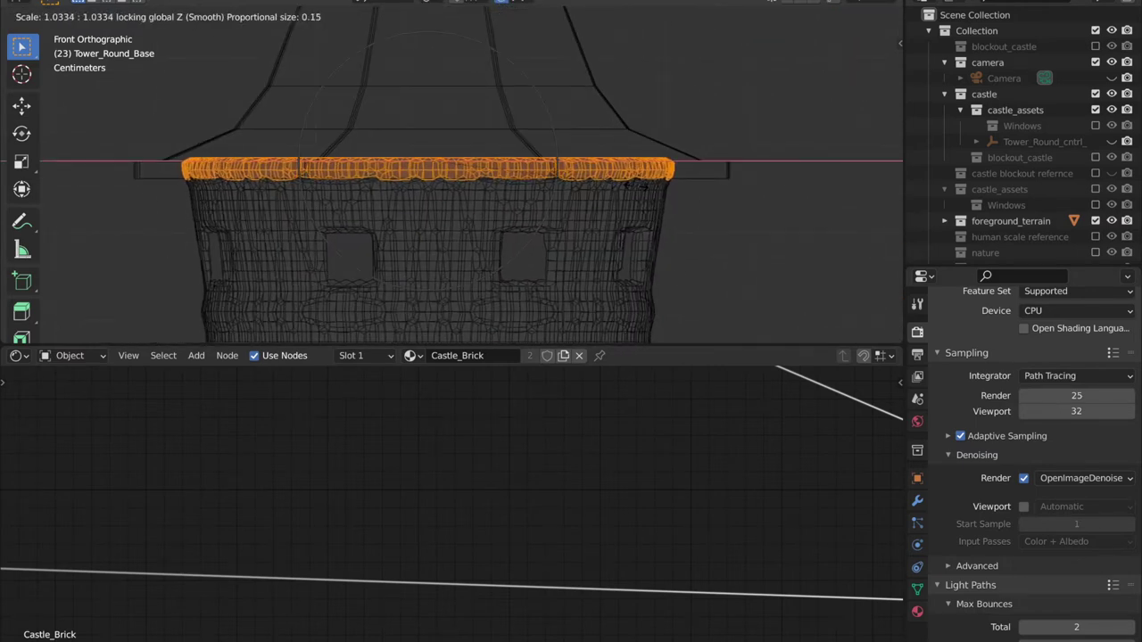
{"action": "scroll", "coordinate": [634, 188], "scroll_direction": "up", "scroll_amount": 20}
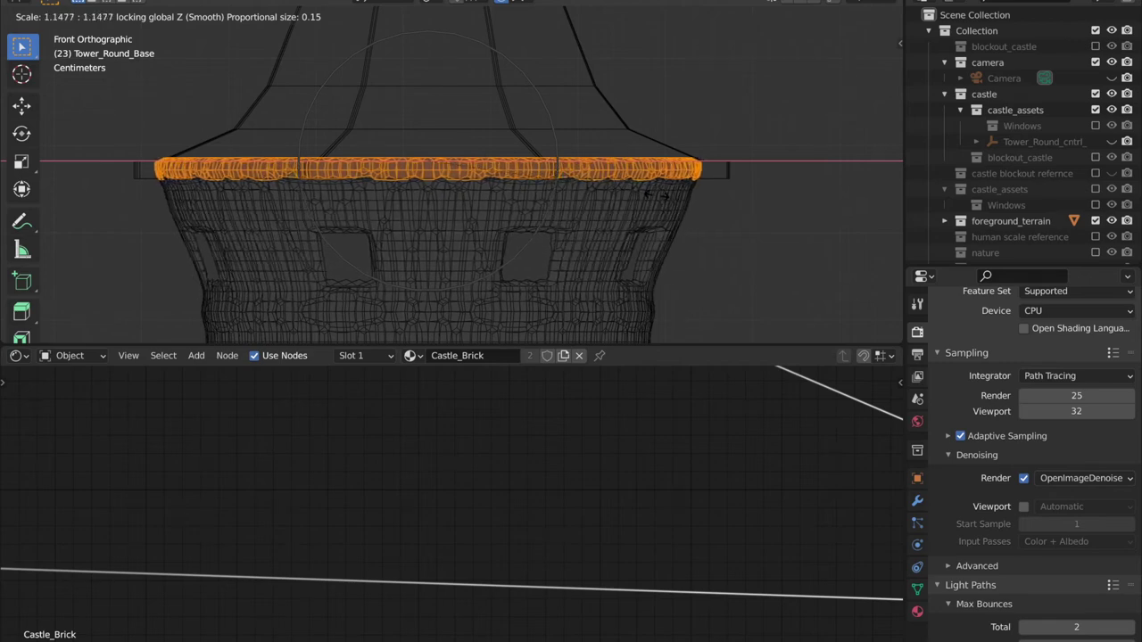
{"action": "left_click", "coordinate": [847, 250]}
{"action": "key", "text": "Tab"}
Preview the round tower in rendered shading from several angles and enable viewport denoising
{"action": "left_click", "coordinate": [847, 246]}
{"action": "scroll", "coordinate": [600, 228], "scroll_direction": "down", "scroll_amount": 4}
{"action": "key", "text": "shift+z"}
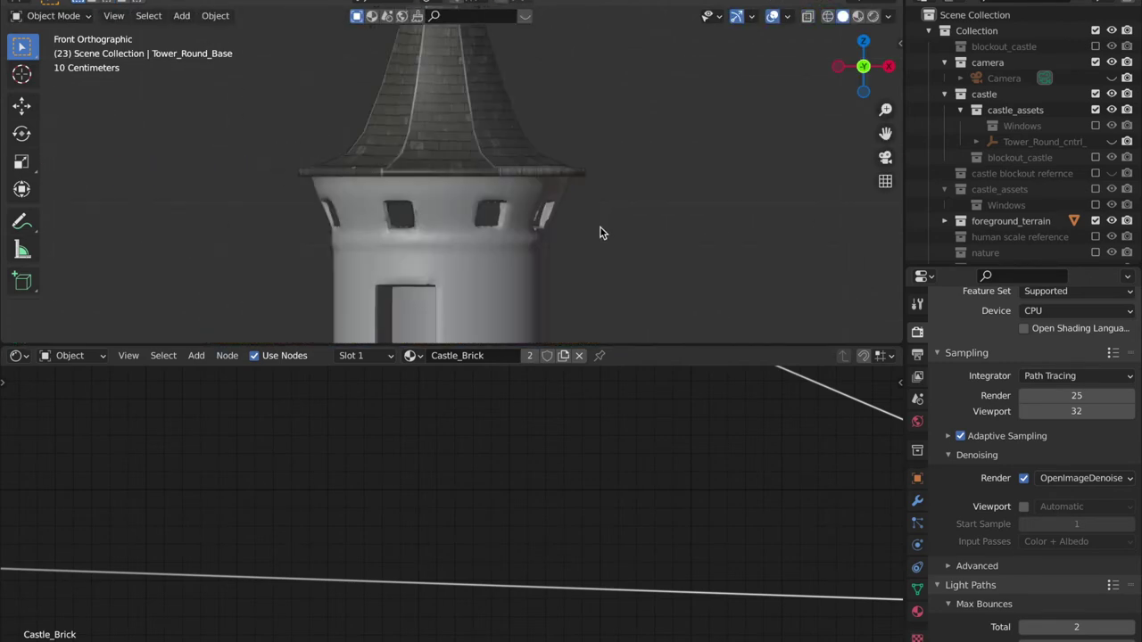
{"action": "mouse_move", "coordinate": [601, 227]}
{"action": "middle_mouse_down"}
{"action": "mouse_move", "coordinate": [673, 215]}
{"action": "mouse_move", "coordinate": [566, 276]}
{"action": "middle_mouse_up"}
{"action": "key", "text": "z"}
{"action": "key", "text": "8"}
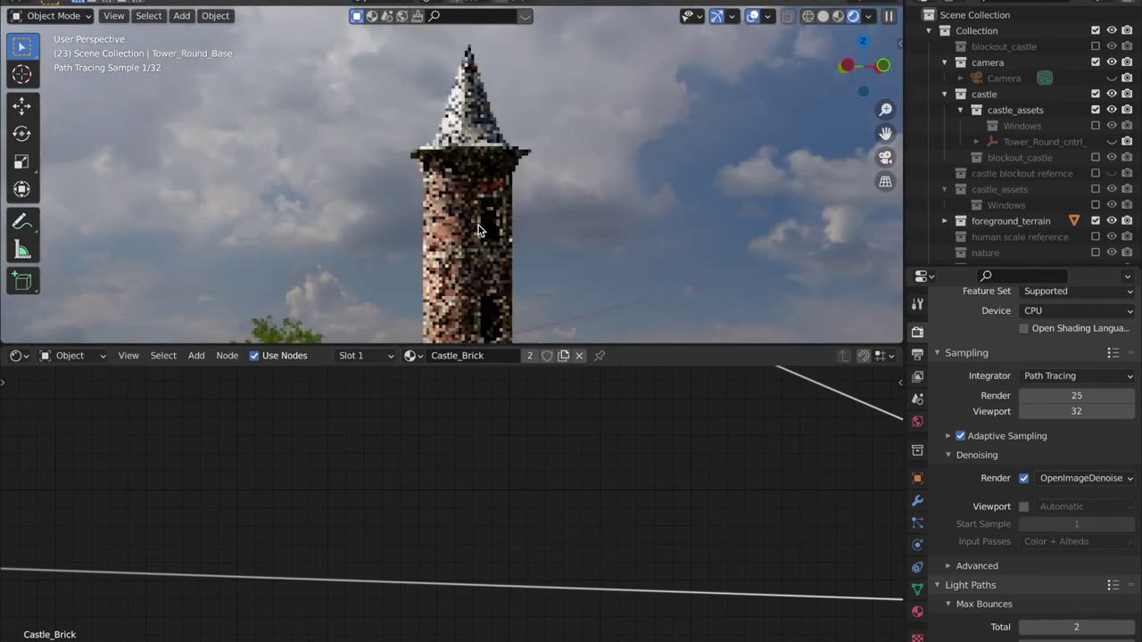
{"action": "middle_click_drag", "start_coordinate": [478, 230], "coordinate": [749, 156], "text": "shift"}
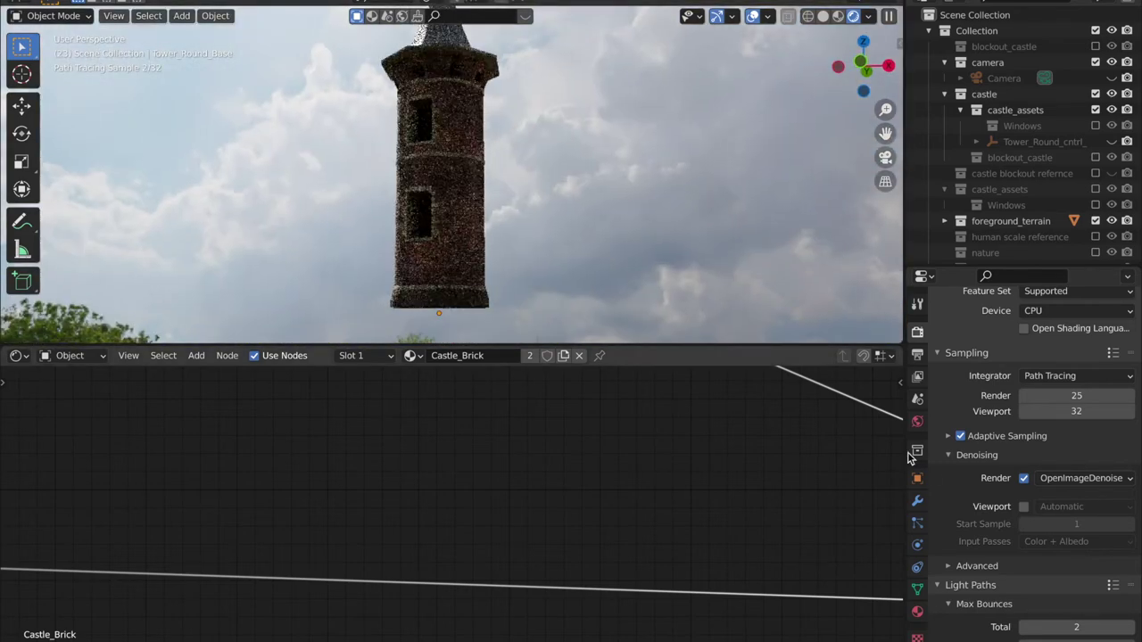
{"action": "left_click", "coordinate": [1024, 507]}
{"action": "middle_click_drag", "start_coordinate": [517, 155], "coordinate": [524, 155]}
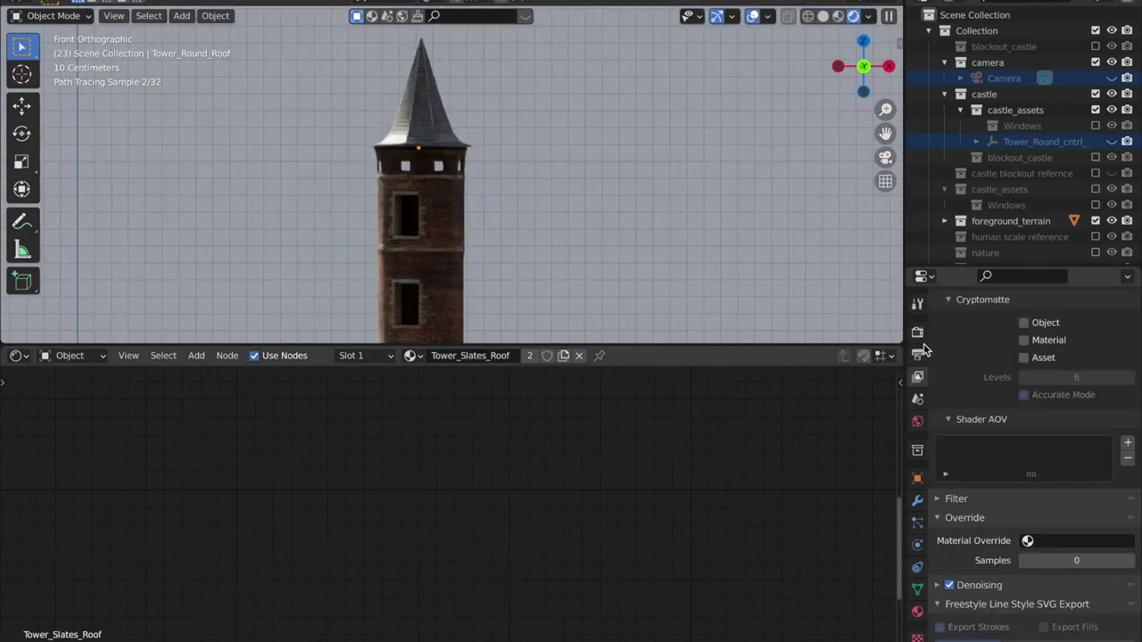
Switch viewport denoising off in the render settings and inspect the tower preview
{"action": "left_click", "coordinate": [917, 331]}
{"action": "scroll", "coordinate": [1035, 434], "scroll_direction": "up", "scroll_amount": 3}
{"action": "scroll", "coordinate": [1035, 435], "scroll_direction": "up", "scroll_amount": 10}
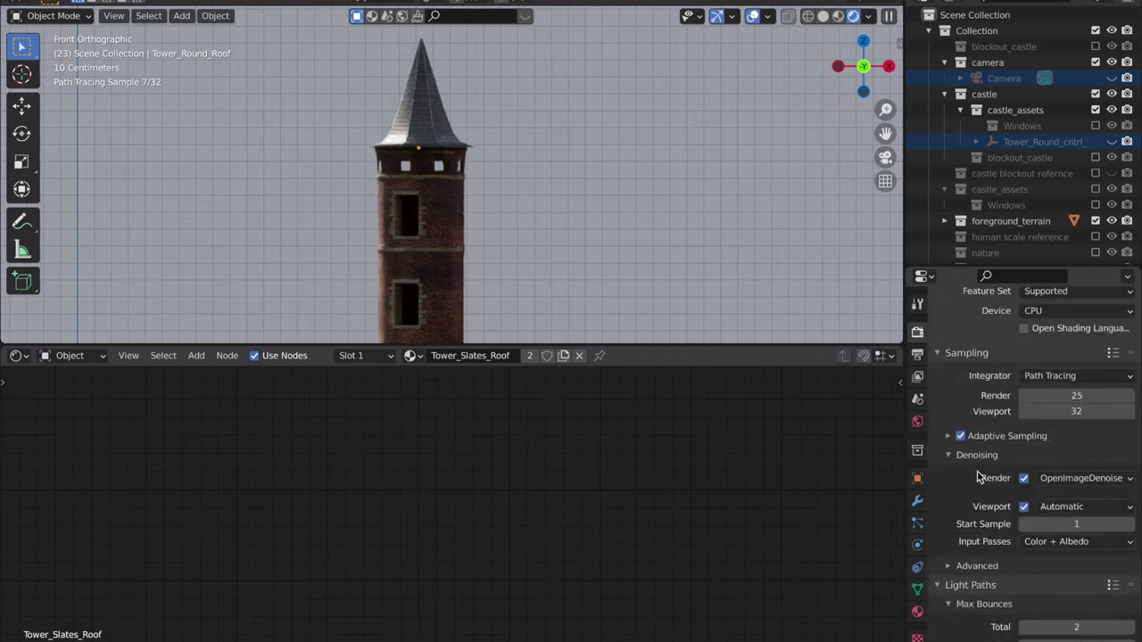
{"action": "left_click", "coordinate": [1023, 506]}
{"action": "scroll", "coordinate": [528, 155], "scroll_direction": "down", "scroll_amount": 3}
{"action": "middle_click_drag", "start_coordinate": [527, 155], "coordinate": [600, 177]}
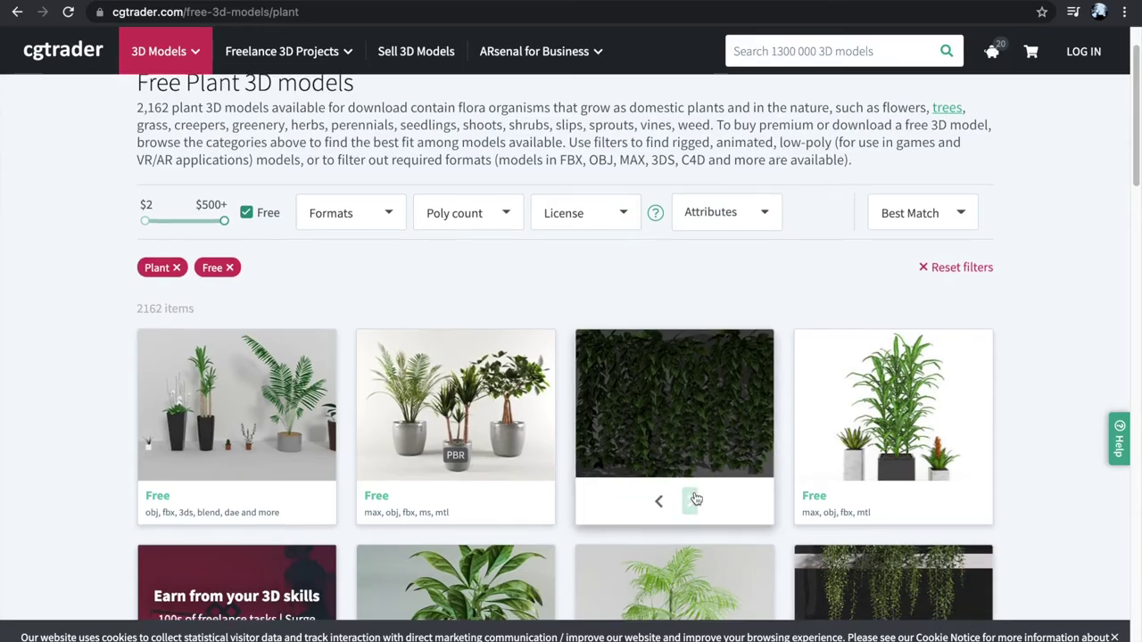
Switch to the browser and browse CGTrader's free plant 3D models for usable vegetation
{"action": "scroll", "coordinate": [688, 500], "scroll_direction": "down", "scroll_amount": 4}
{"action": "scroll", "coordinate": [607, 473], "scroll_direction": "down", "scroll_amount": 2}
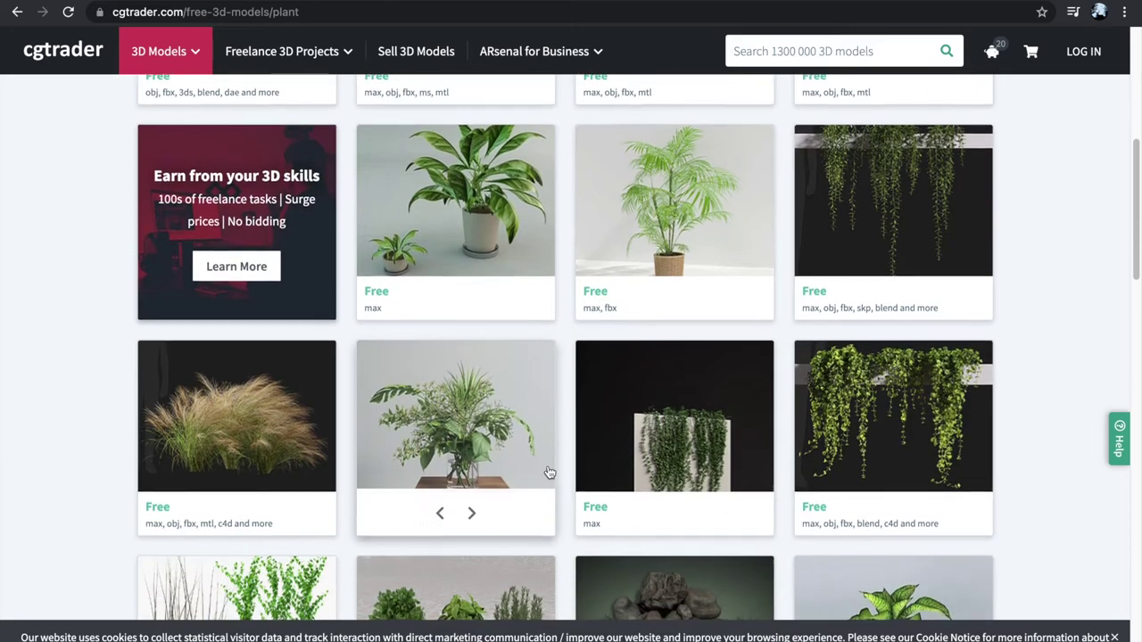
{"action": "scroll", "coordinate": [550, 473], "scroll_direction": "down", "scroll_amount": 3}
{"action": "left_click", "coordinate": [648, 395]}
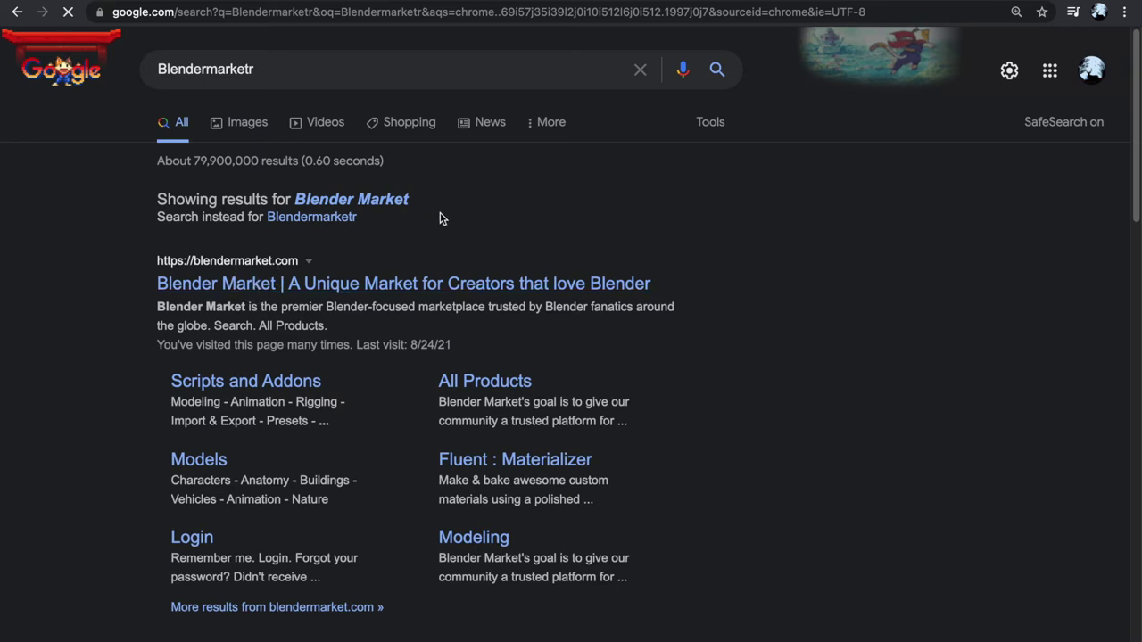
Open the Blender Market website from the Google results and search it for Scatter
{"action": "left_click", "coordinate": [496, 284]}
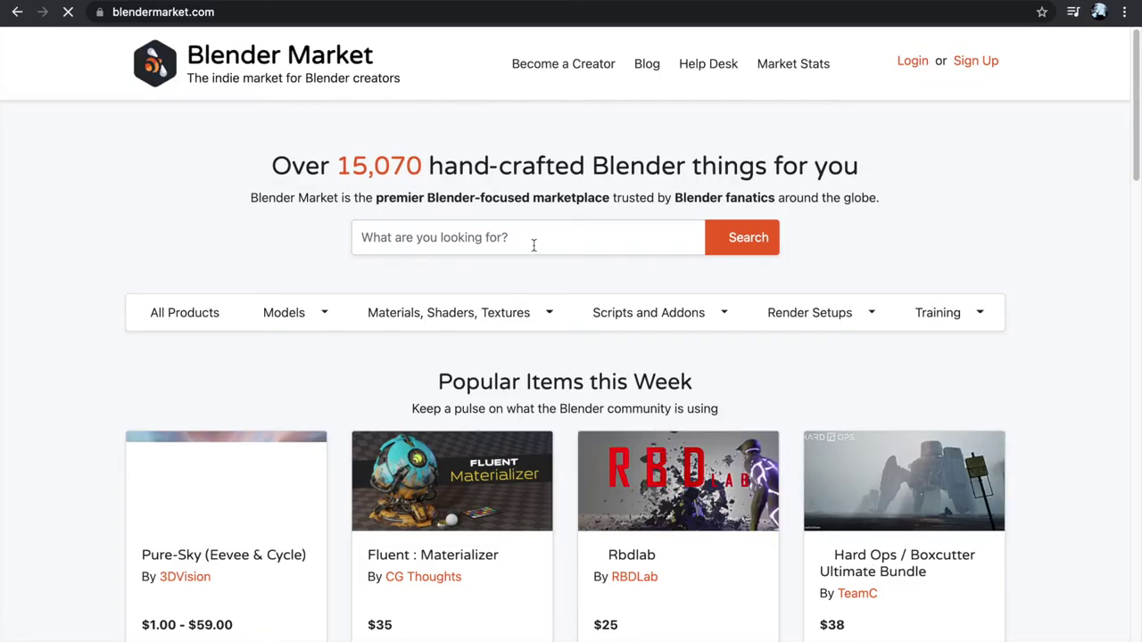
{"action": "left_click", "coordinate": [533, 245]}
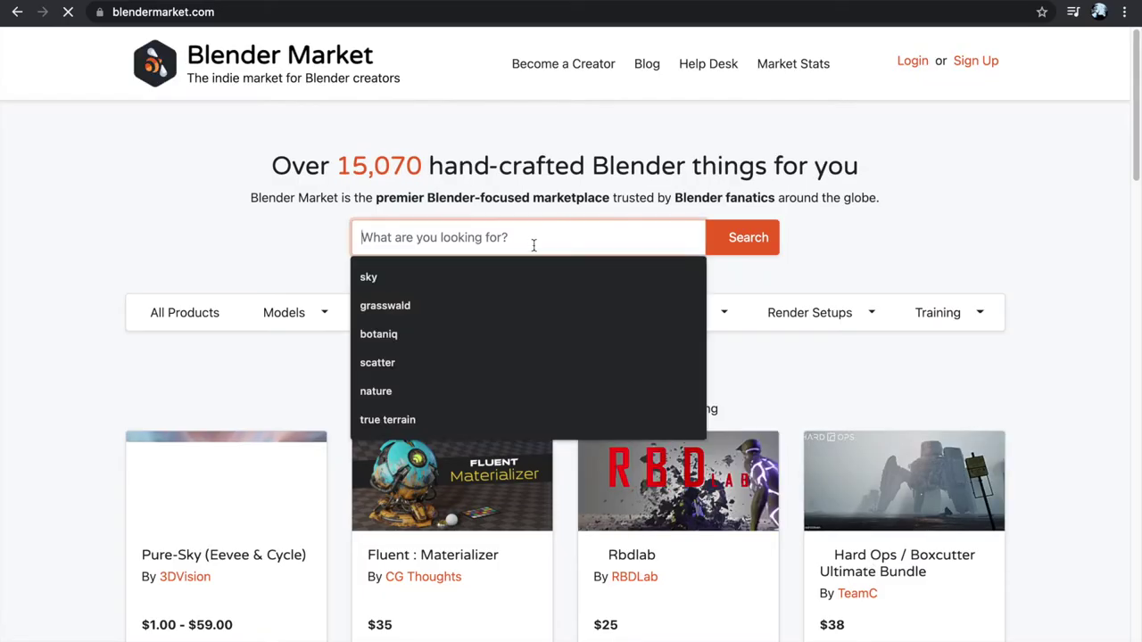
{"action": "type", "text": "Sca"}
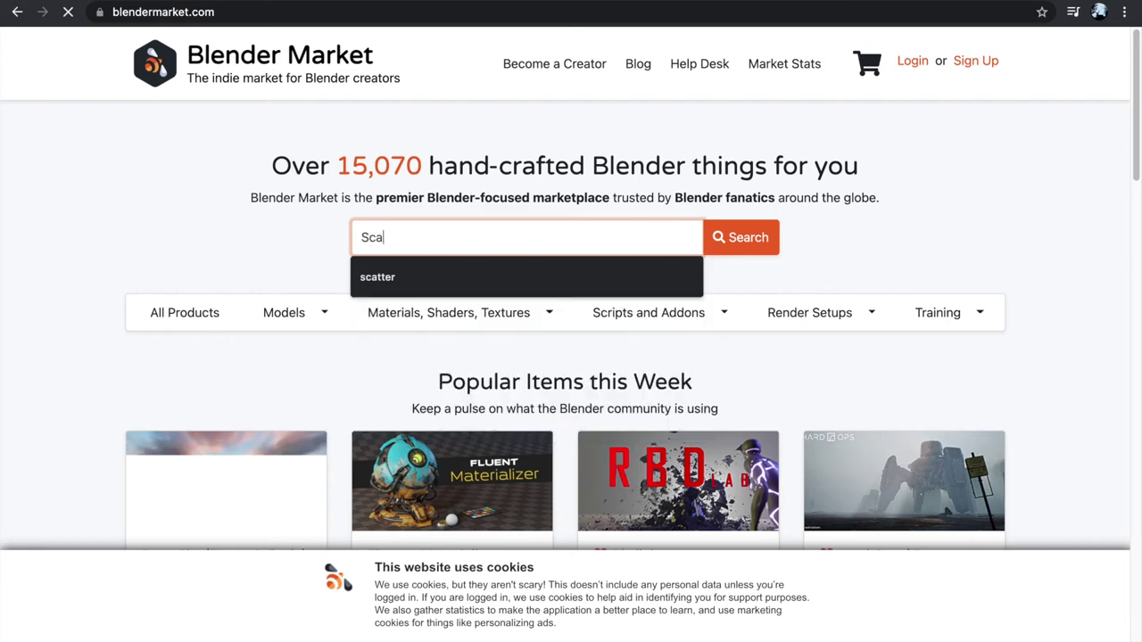
{"action": "type", "text": "tter"}
{"action": "key", "text": "Return"}
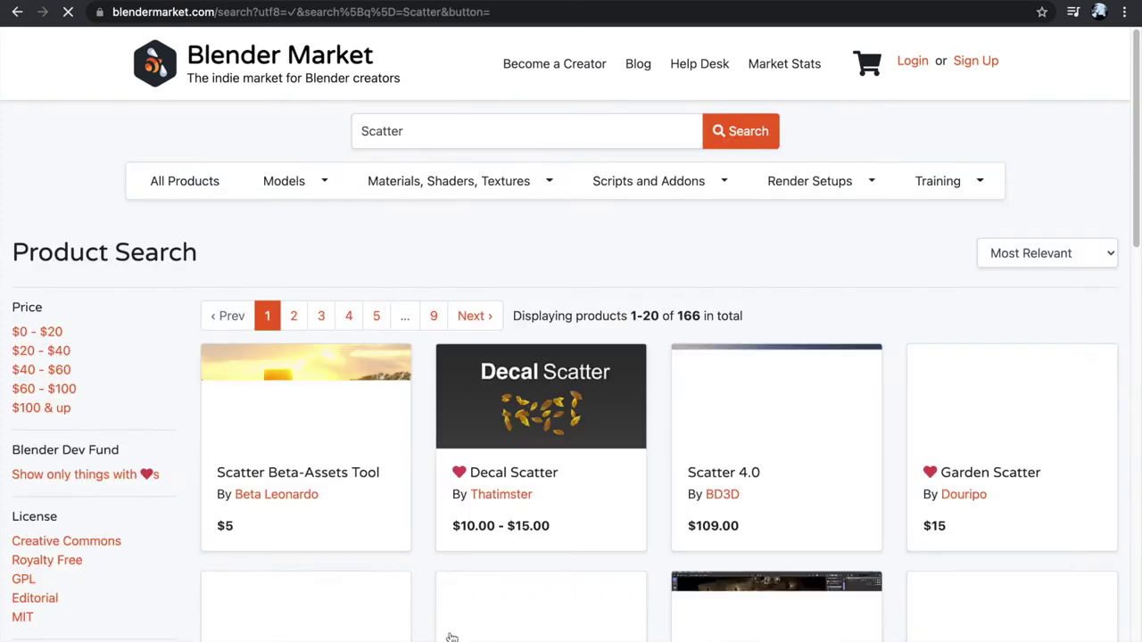
Open the Scatter 4.0 product page from the search results and look over its overview
{"action": "scroll", "coordinate": [468, 504], "scroll_direction": "down", "scroll_amount": 2}
{"action": "scroll", "coordinate": [468, 504], "scroll_direction": "down", "scroll_amount": 2}
{"action": "left_click", "coordinate": [755, 209]}
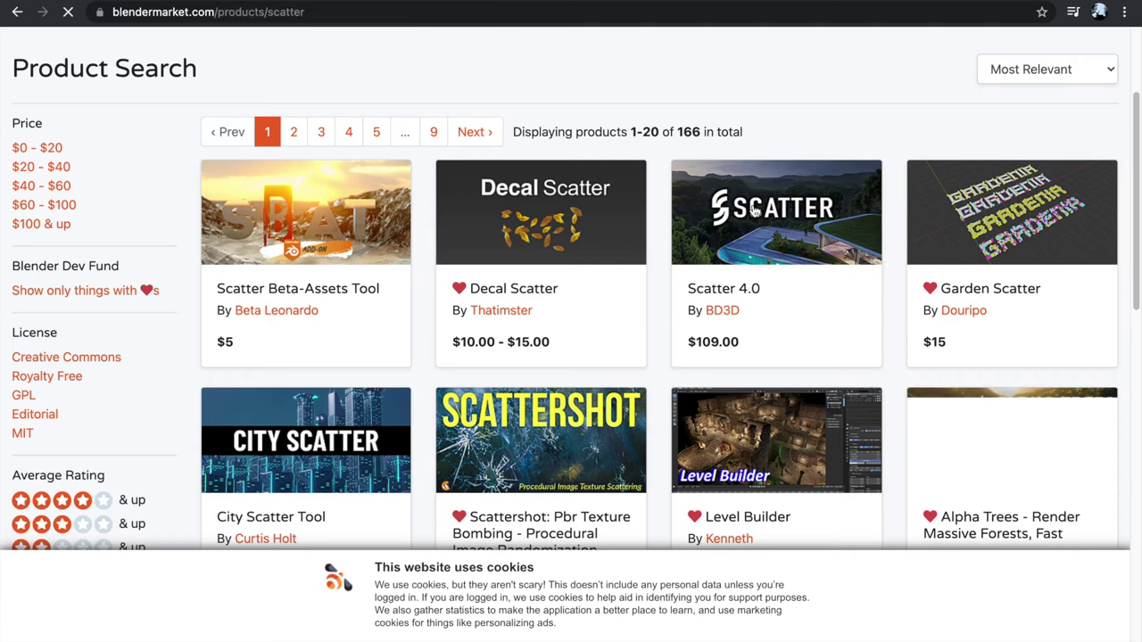
{"action": "scroll", "coordinate": [500, 395], "scroll_direction": "down", "scroll_amount": 3}
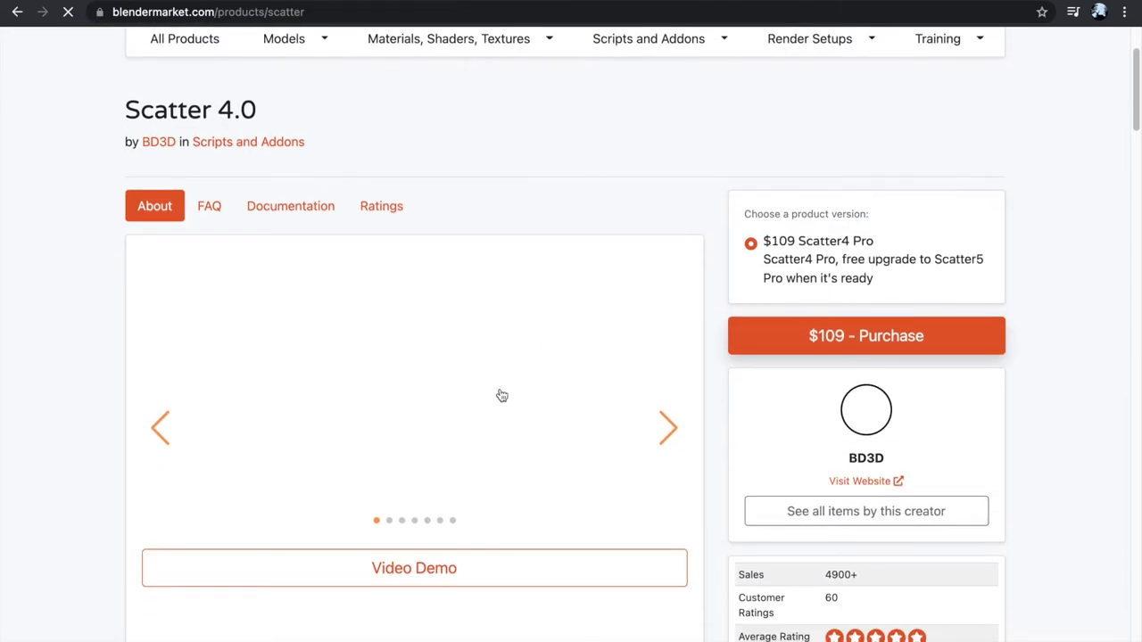
{"action": "scroll", "coordinate": [668, 392], "scroll_direction": "down", "scroll_amount": 3}
{"action": "scroll", "coordinate": [668, 355], "scroll_direction": "up", "scroll_amount": 2}
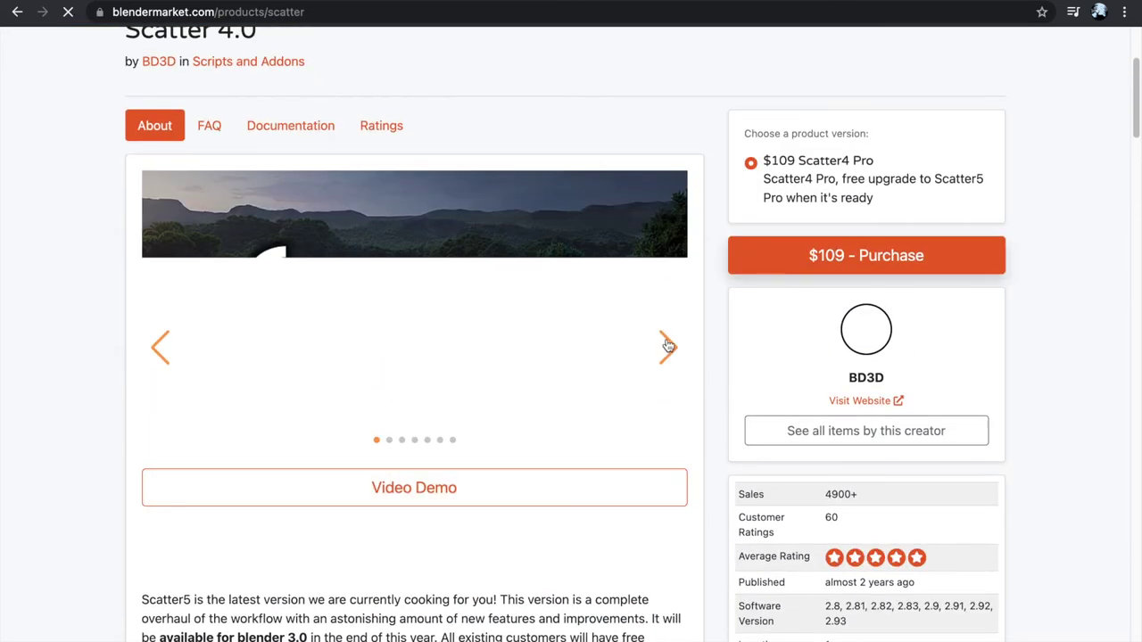
Go through the Scatter 4.0 gallery images and examine the add-on's feature descriptions
{"action": "left_click", "coordinate": [665, 348]}
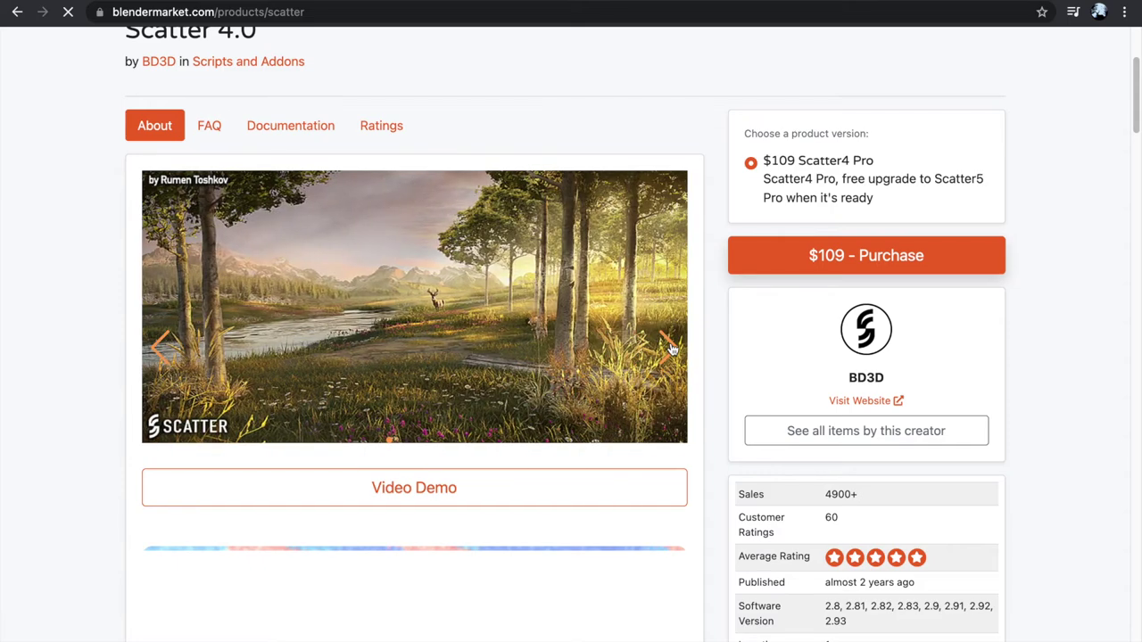
{"action": "left_click", "coordinate": [671, 348]}
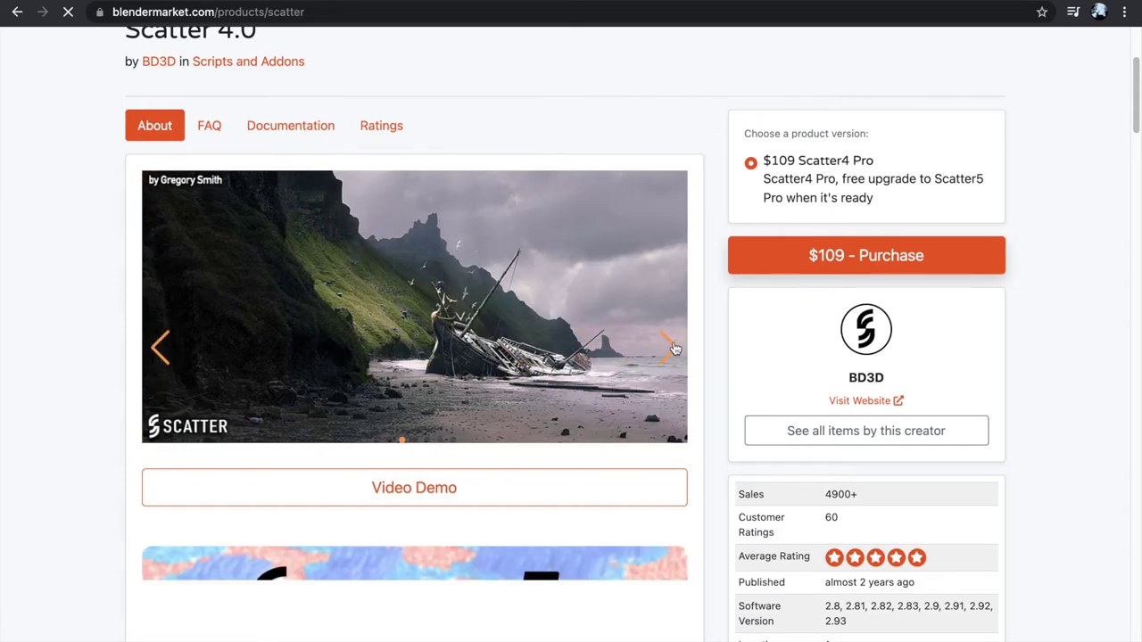
{"action": "left_click", "coordinate": [671, 348]}
{"action": "left_click", "coordinate": [669, 348]}
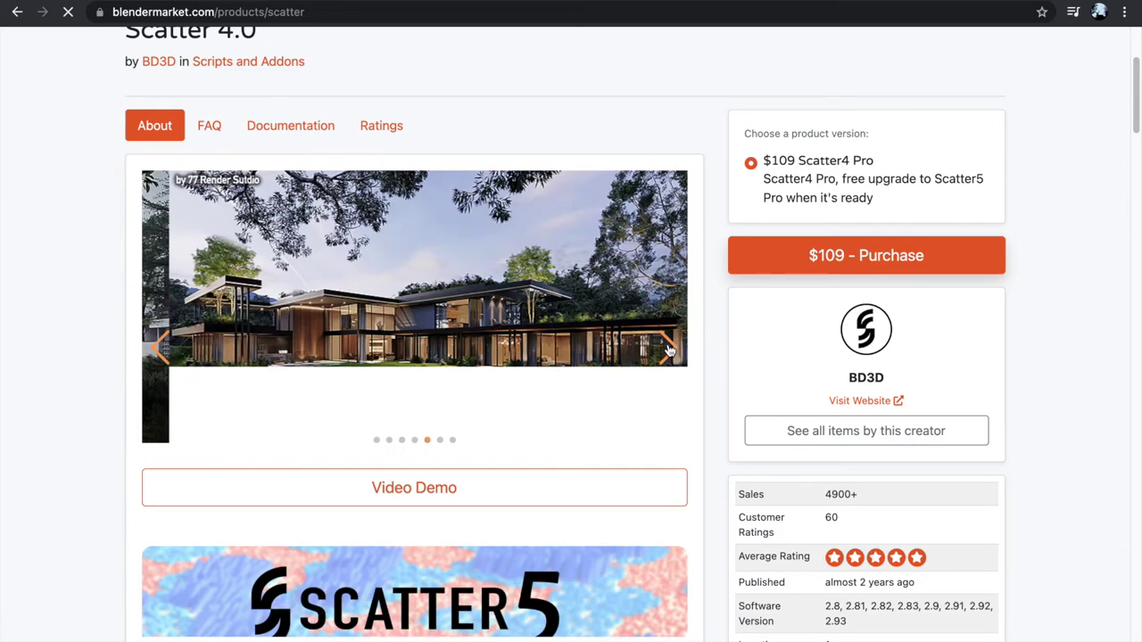
{"action": "left_click", "coordinate": [666, 351]}
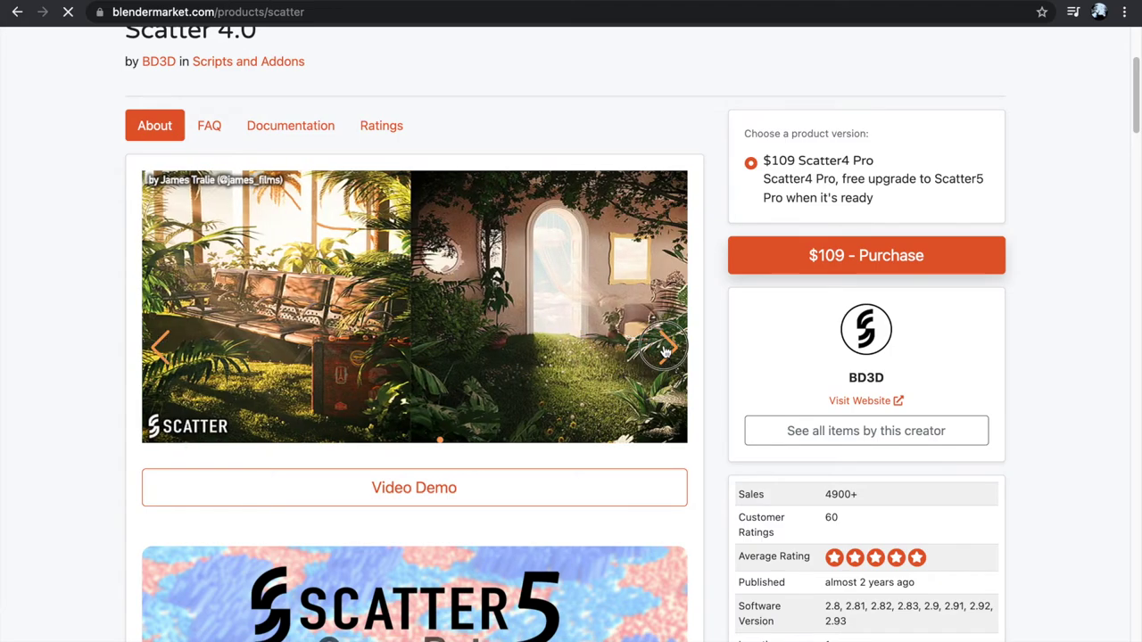
{"action": "left_click", "coordinate": [664, 350]}
{"action": "scroll", "coordinate": [472, 441], "scroll_direction": "down", "scroll_amount": 15}
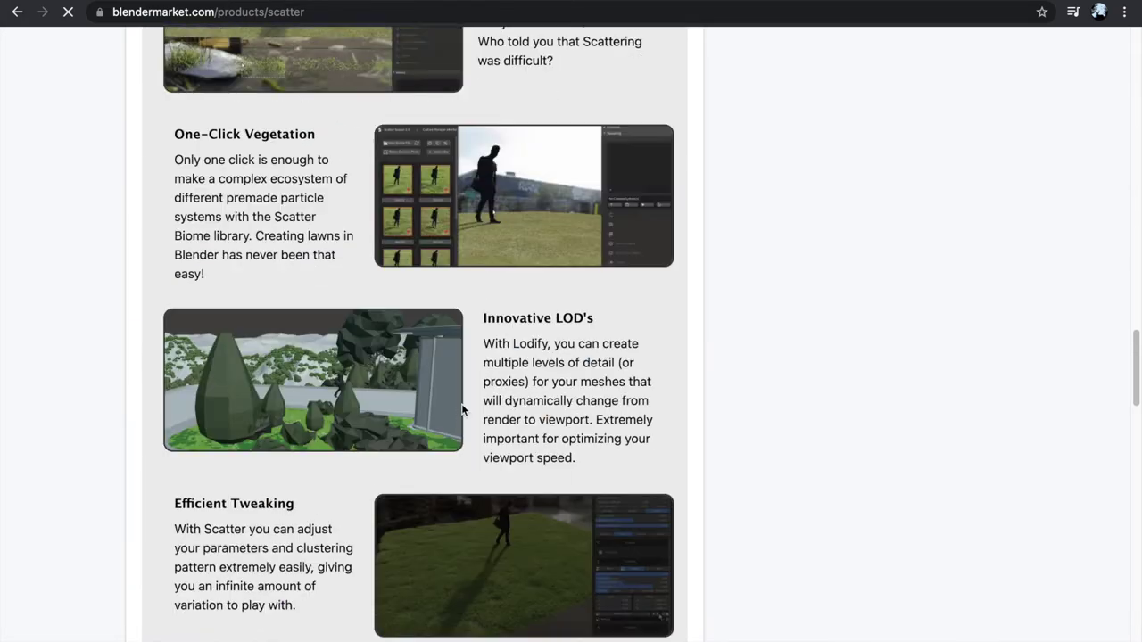
{"action": "scroll", "coordinate": [457, 406], "scroll_direction": "down", "scroll_amount": 5}
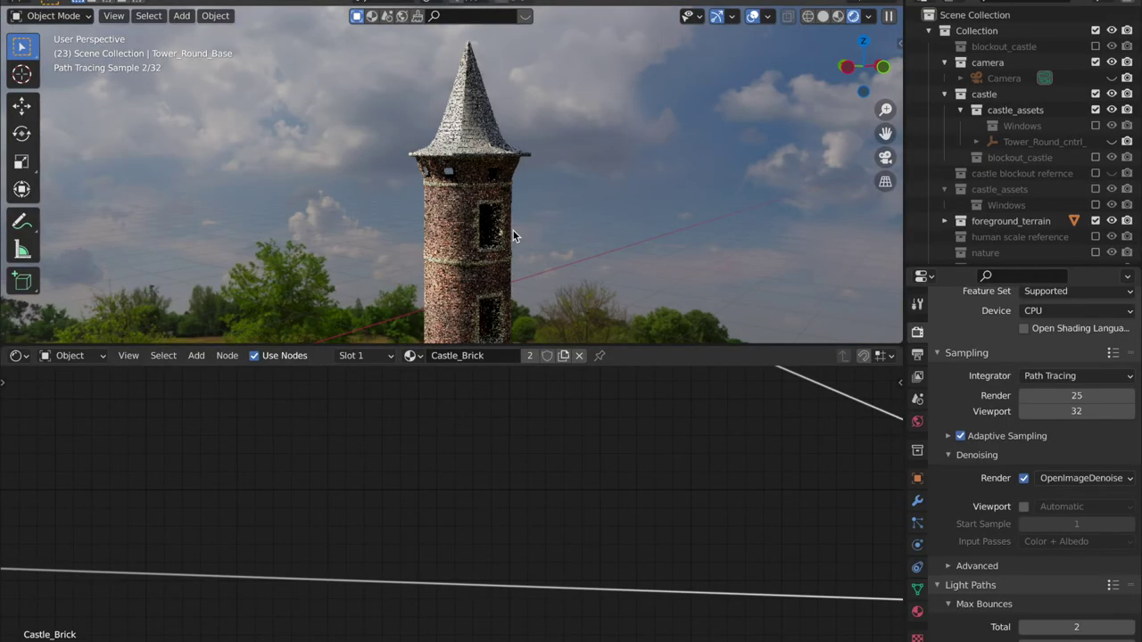
Return to Blender, view the rendered round tower from below, and turn on viewport denoising
{"action": "middle_click_drag", "start_coordinate": [512, 230], "coordinate": [412, 214]}
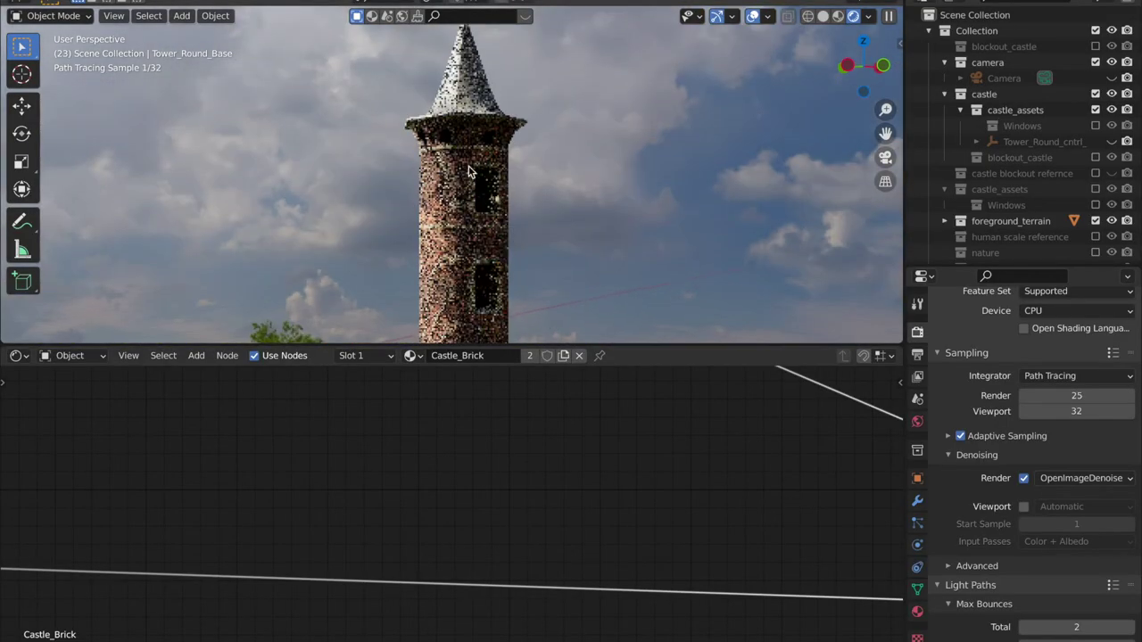
{"action": "middle_click_drag", "start_coordinate": [418, 288], "coordinate": [382, 258], "text": "shift"}
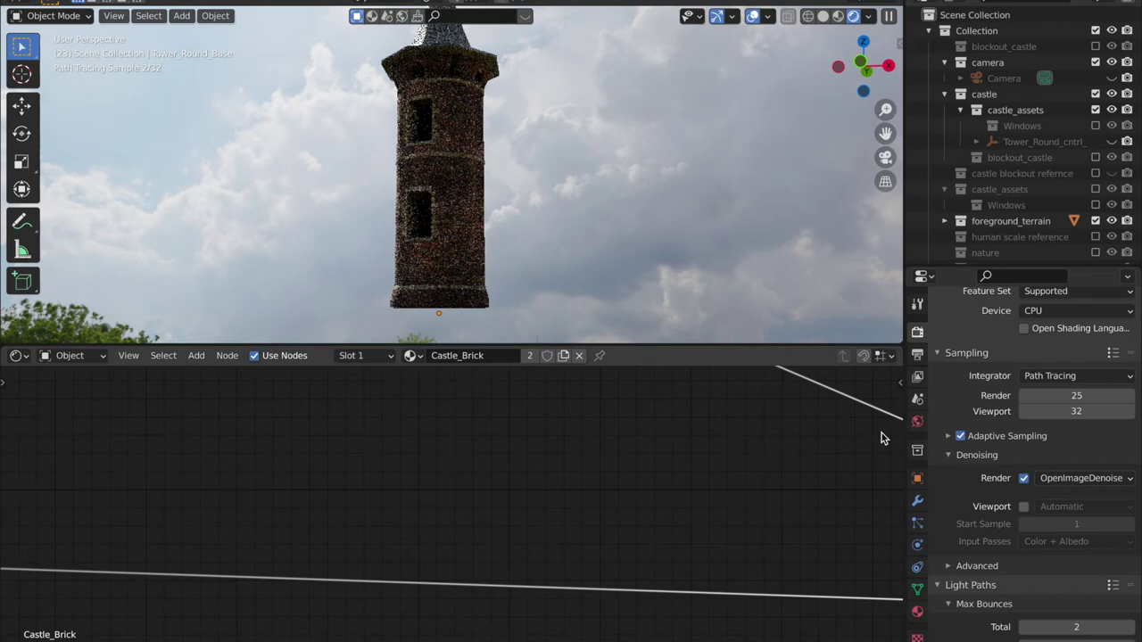
{"action": "left_click", "coordinate": [1024, 507]}
{"action": "middle_click_drag", "start_coordinate": [515, 161], "coordinate": [526, 163]}
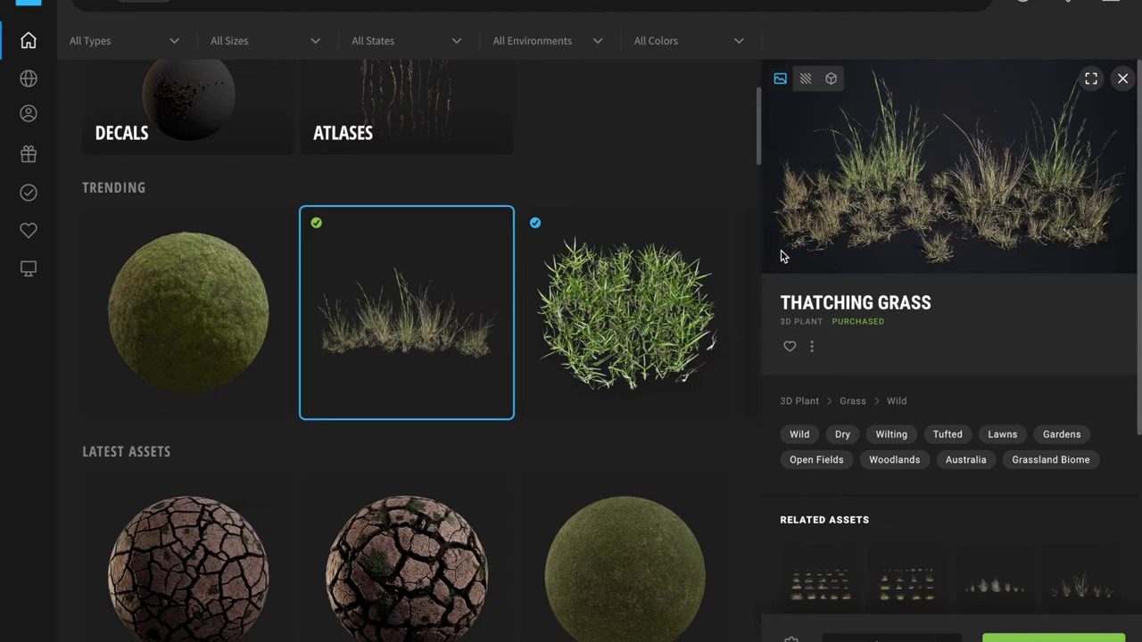
Switch to Quixel Bridge and examine the Grass Clumps plant and the Mossy Spruce Forest Floor surface
{"action": "left_click", "coordinate": [638, 298]}
{"action": "scroll", "coordinate": [270, 479], "scroll_direction": "down", "scroll_amount": 12}
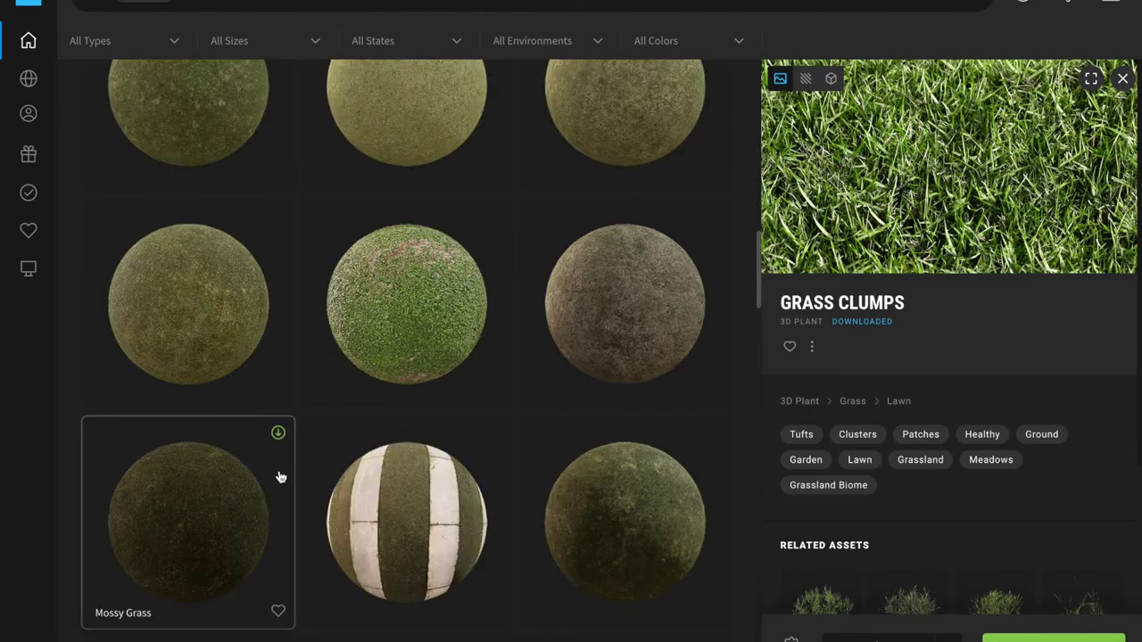
{"action": "scroll", "coordinate": [294, 468], "scroll_direction": "up", "scroll_amount": 5}
{"action": "left_click", "coordinate": [377, 173]}
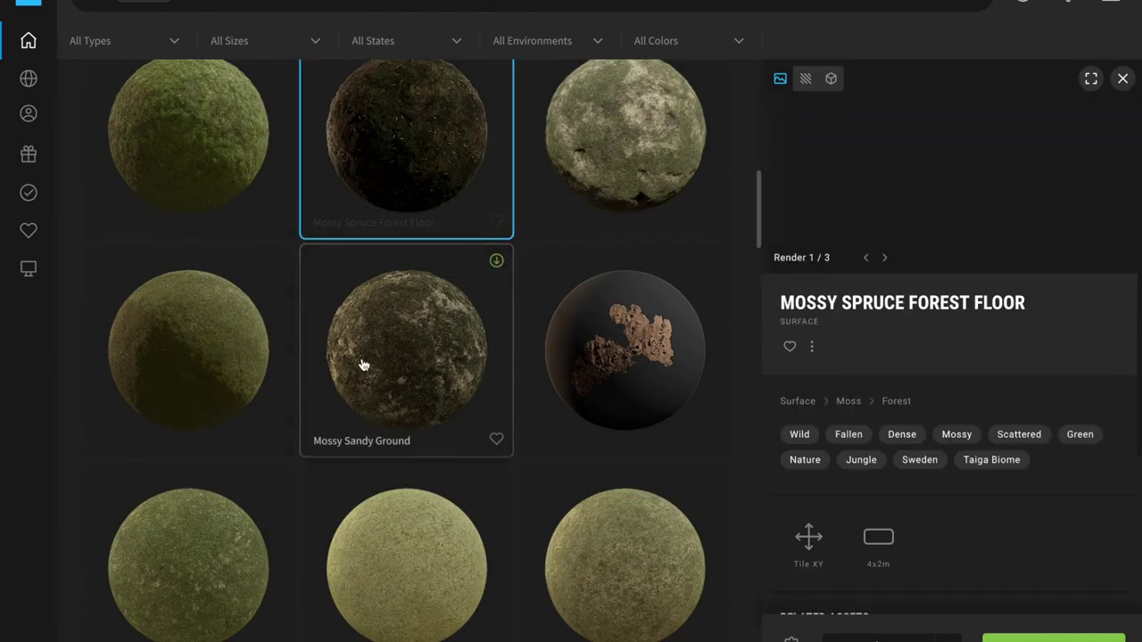
{"action": "scroll", "coordinate": [365, 370], "scroll_direction": "down", "scroll_amount": 2}
{"action": "scroll", "coordinate": [365, 380], "scroll_direction": "up", "scroll_amount": 10}
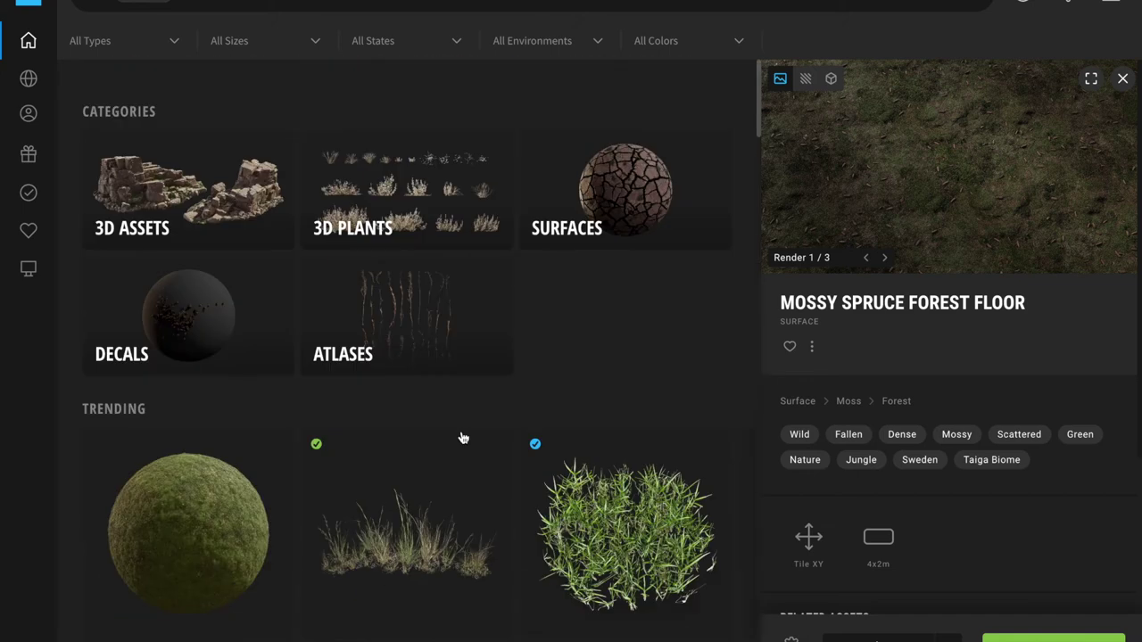
Browse the 3D Plants library to Ground Cover and show the Lilyturf plant's 3D preview
{"action": "left_click", "coordinate": [366, 205]}
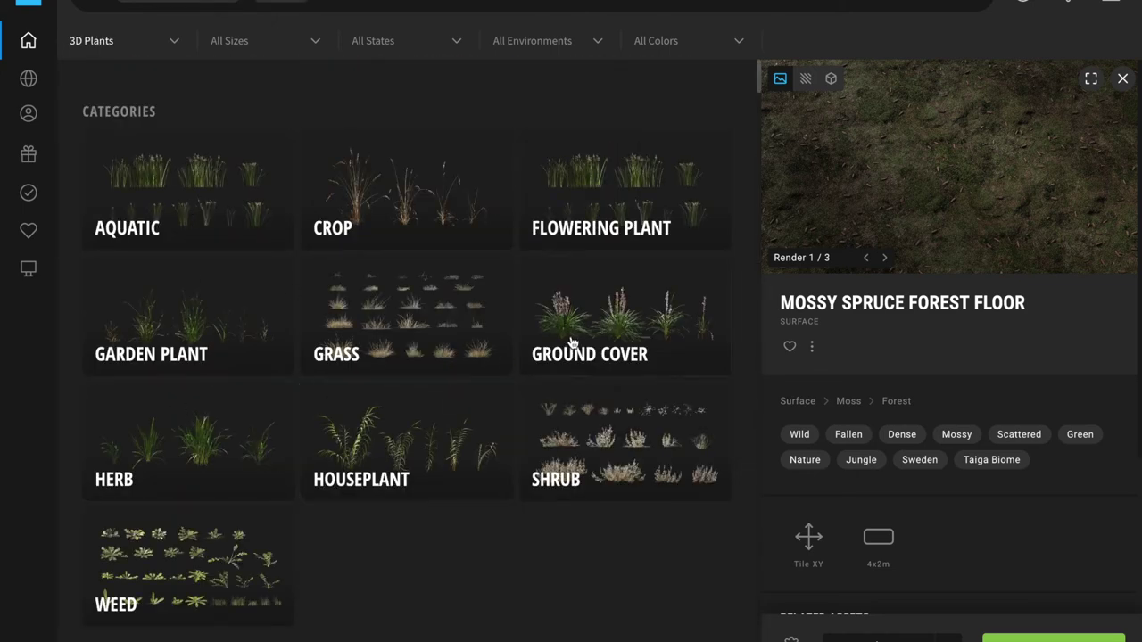
{"action": "left_click", "coordinate": [594, 324]}
{"action": "left_click", "coordinate": [340, 217]}
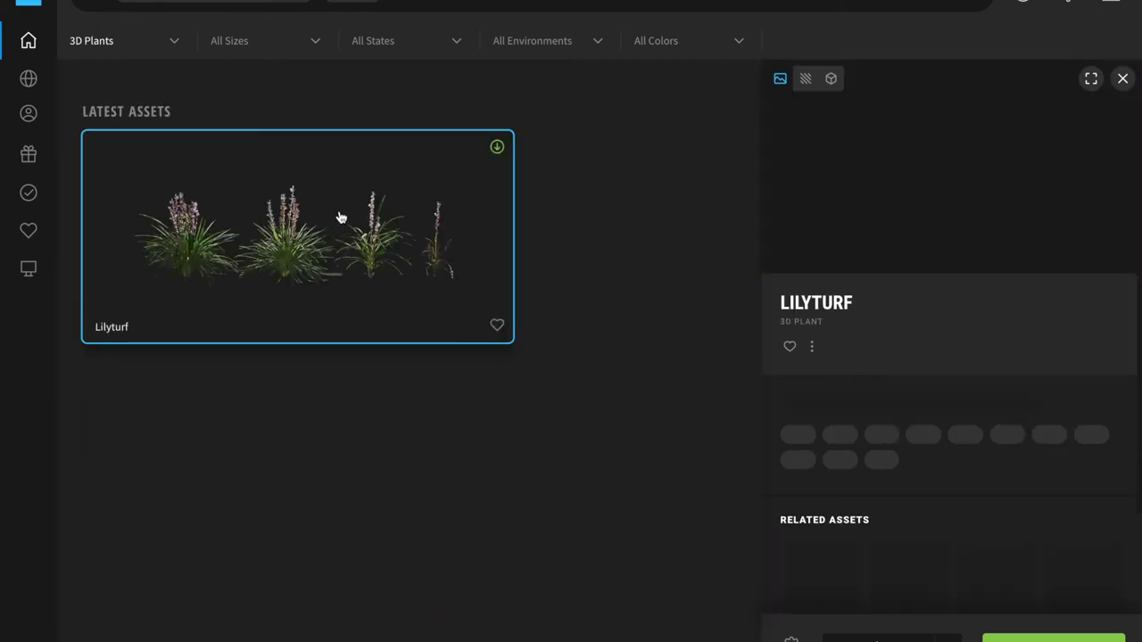
{"action": "left_click", "coordinate": [829, 82]}
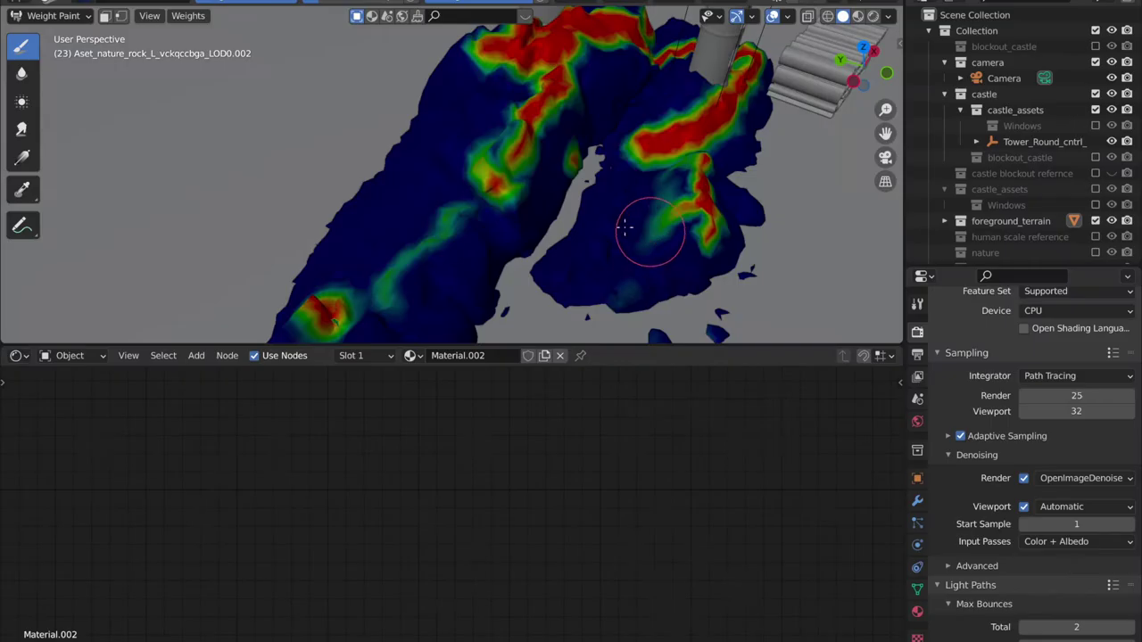
In Blender, paint weight along the foreground rock's ledges and open the rock's particle system settings
{"action": "mouse_move", "coordinate": [648, 242]}
{"action": "middle_mouse_down"}
{"action": "mouse_move", "coordinate": [428, 209]}
{"action": "mouse_move", "coordinate": [356, 212]}
{"action": "middle_mouse_up"}
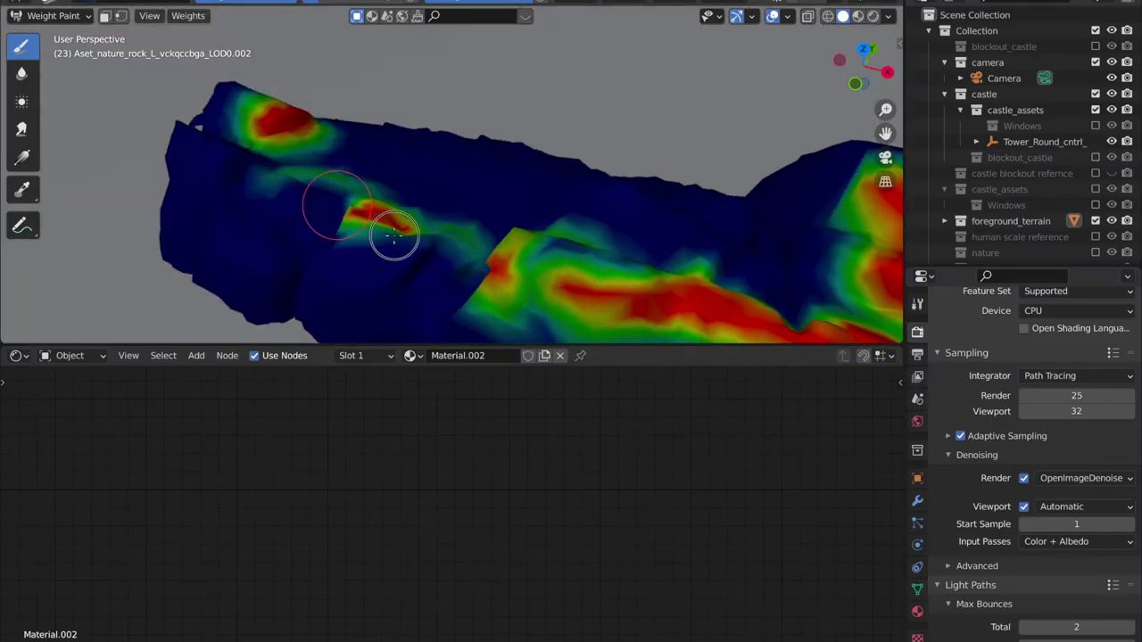
{"action": "mouse_move", "coordinate": [393, 235]}
{"action": "left_mouse_down"}
{"action": "mouse_move", "coordinate": [420, 234]}
{"action": "mouse_move", "coordinate": [331, 173]}
{"action": "mouse_move", "coordinate": [500, 215]}
{"action": "mouse_move", "coordinate": [496, 272]}
{"action": "mouse_move", "coordinate": [586, 311]}
{"action": "mouse_move", "coordinate": [678, 323]}
{"action": "left_mouse_up"}
{"action": "mouse_move", "coordinate": [678, 323]}
{"action": "middle_mouse_down", "text": "shift"}
{"action": "mouse_move", "coordinate": [418, 247]}
{"action": "mouse_move", "coordinate": [652, 316]}
{"action": "mouse_move", "coordinate": [452, 260]}
{"action": "mouse_move", "coordinate": [374, 223]}
{"action": "middle_mouse_up", "text": "shift"}
{"action": "left_click", "coordinate": [917, 522]}
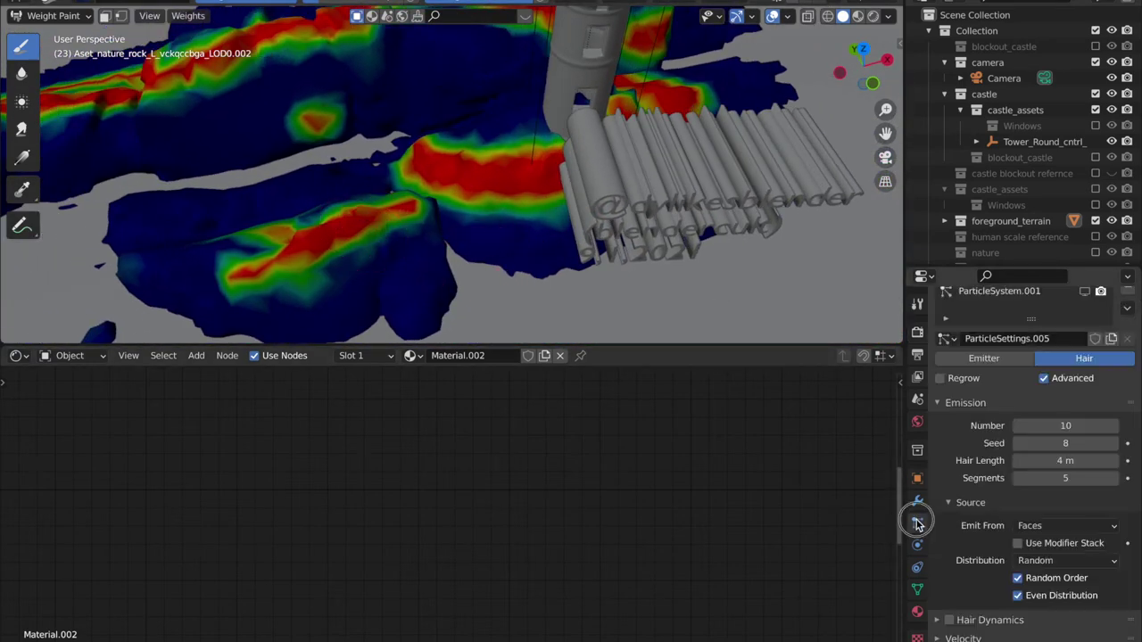
Show the second particle system in the viewport and paint more weight along the foreground rock's ledge
{"action": "left_click", "coordinate": [1087, 349]}
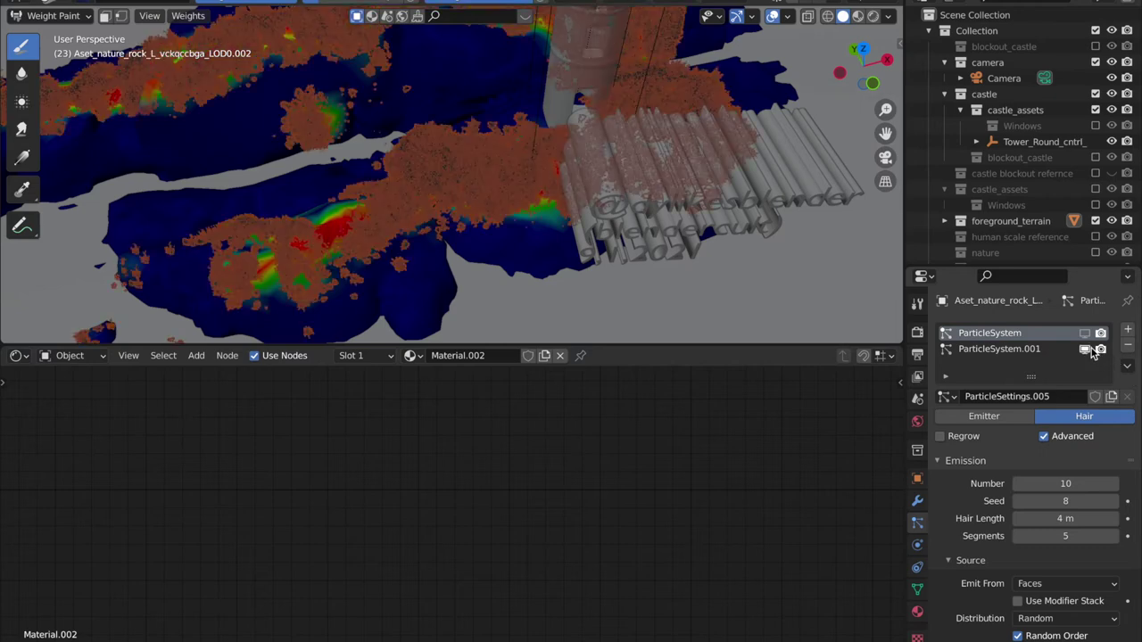
{"action": "middle_click_drag", "start_coordinate": [379, 234], "coordinate": [449, 214]}
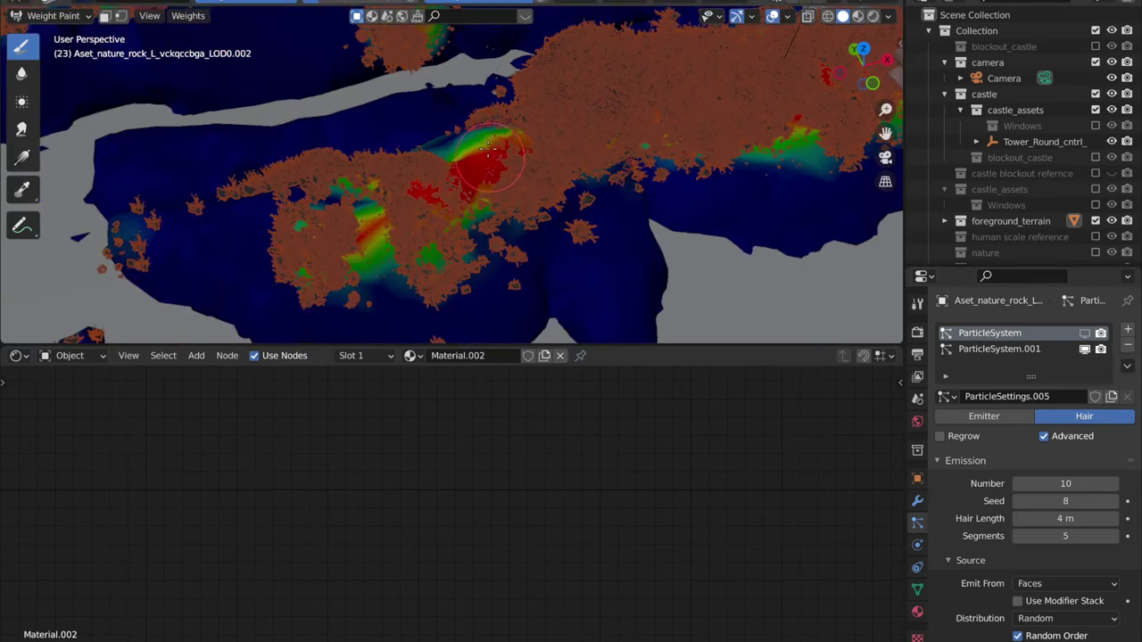
{"action": "mouse_move", "coordinate": [489, 153]}
{"action": "left_mouse_down"}
{"action": "mouse_move", "coordinate": [288, 196]}
{"action": "mouse_move", "coordinate": [372, 234]}
{"action": "mouse_move", "coordinate": [601, 189]}
{"action": "mouse_move", "coordinate": [711, 152]}
{"action": "mouse_move", "coordinate": [775, 159]}
{"action": "left_mouse_up"}
Paint additional weight over the far end of the terrain rocks and the rock area beside the round tower
{"action": "scroll", "coordinate": [223, 128], "scroll_direction": "down", "scroll_amount": 6}
{"action": "mouse_move", "coordinate": [456, 46]}
{"action": "middle_mouse_down", "text": "shift"}
{"action": "mouse_move", "coordinate": [596, 169]}
{"action": "mouse_move", "coordinate": [527, 232]}
{"action": "middle_mouse_up", "text": "shift"}
{"action": "scroll", "coordinate": [484, 224], "scroll_direction": "up", "scroll_amount": 4}
{"action": "mouse_move", "coordinate": [485, 224]}
{"action": "left_mouse_down"}
{"action": "mouse_move", "coordinate": [446, 208]}
{"action": "mouse_move", "coordinate": [658, 277]}
{"action": "mouse_move", "coordinate": [464, 234]}
{"action": "mouse_move", "coordinate": [128, 127]}
{"action": "left_mouse_up"}
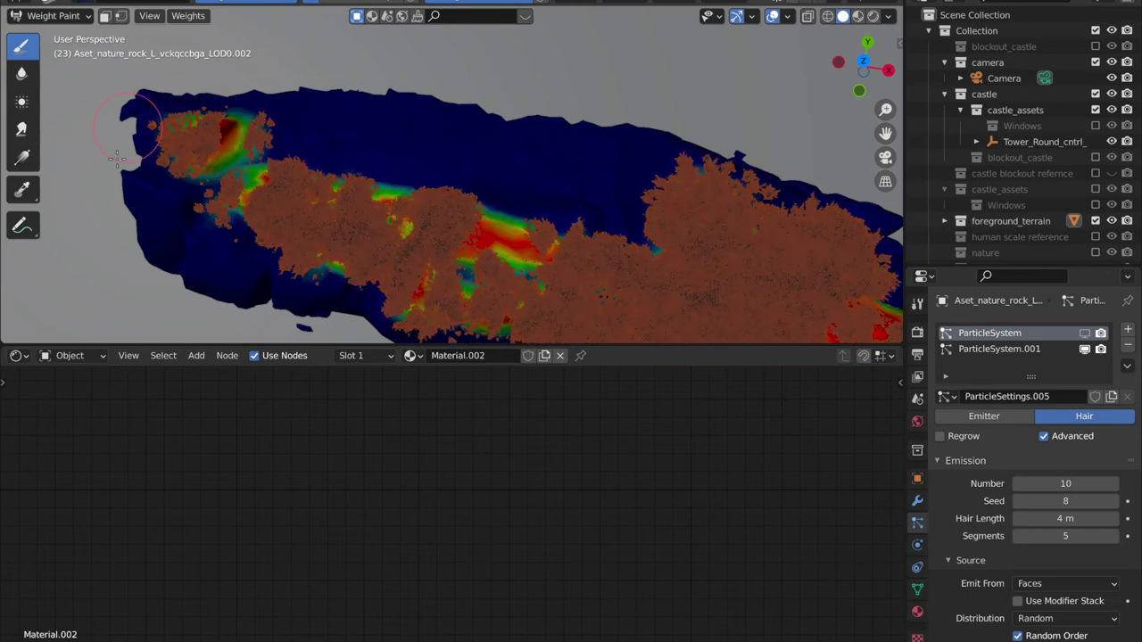
{"action": "mouse_move", "coordinate": [752, 304]}
{"action": "middle_mouse_down"}
{"action": "mouse_move", "coordinate": [669, 255]}
{"action": "mouse_move", "coordinate": [599, 235]}
{"action": "mouse_move", "coordinate": [532, 292]}
{"action": "middle_mouse_up"}
{"action": "mouse_move", "coordinate": [531, 293]}
{"action": "left_mouse_down"}
{"action": "mouse_move", "coordinate": [479, 295]}
{"action": "mouse_move", "coordinate": [485, 258]}
{"action": "left_mouse_up"}
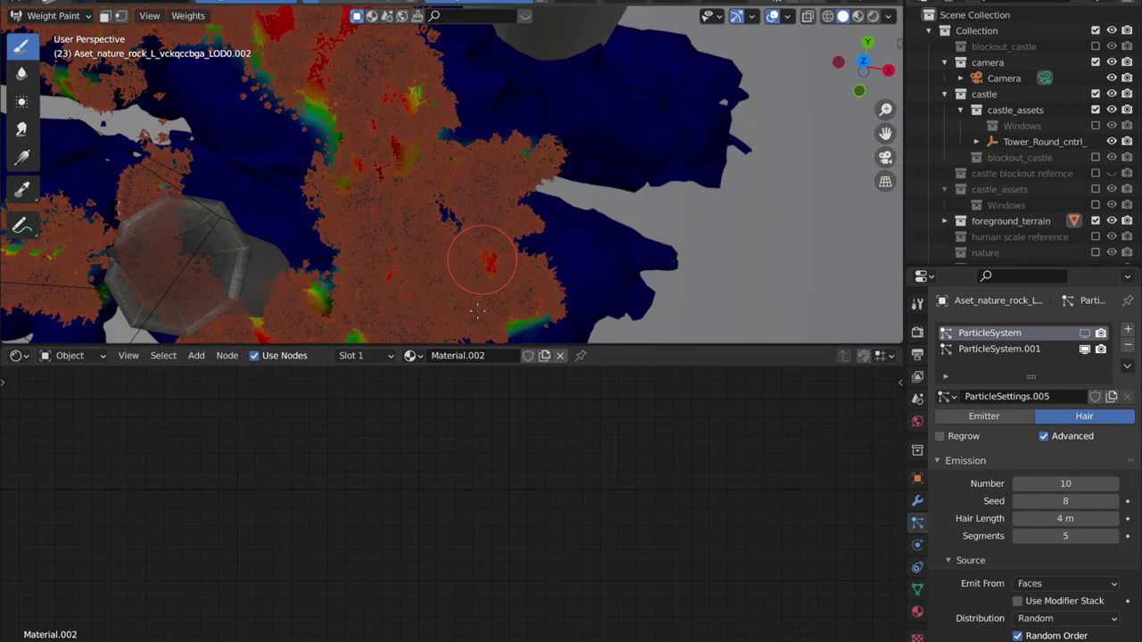
{"action": "mouse_move", "coordinate": [460, 295]}
{"action": "middle_mouse_down"}
{"action": "mouse_move", "coordinate": [410, 236]}
{"action": "mouse_move", "coordinate": [331, 205]}
{"action": "mouse_move", "coordinate": [456, 256]}
{"action": "mouse_move", "coordinate": [188, 92]}
{"action": "middle_mouse_up"}
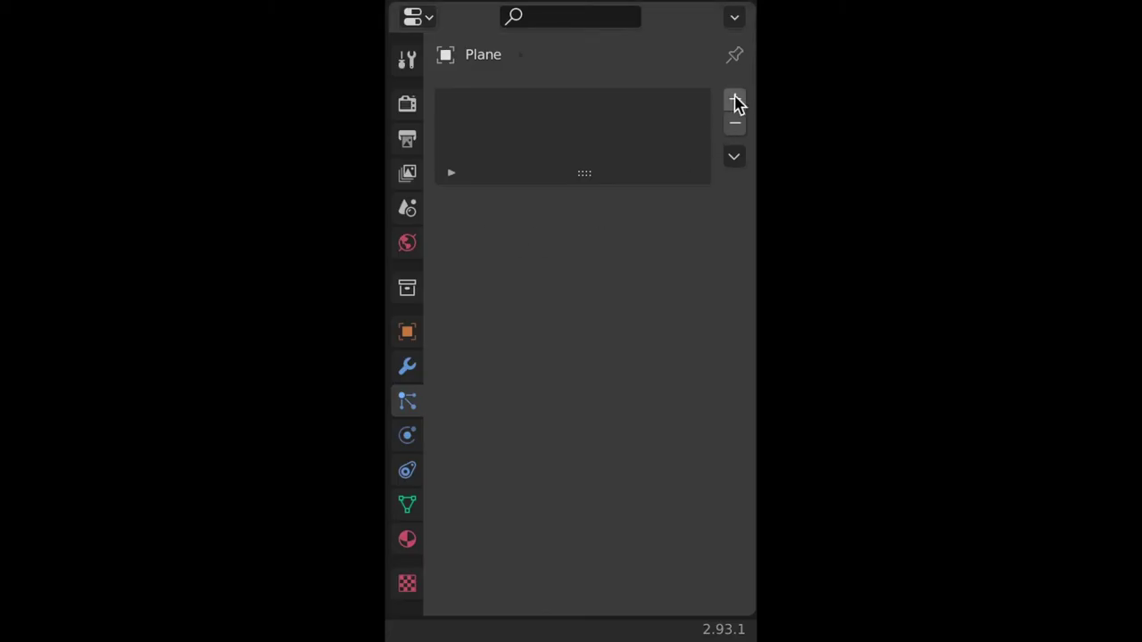
Add a hair particle system to the plane with Advanced options enabled and Random distribution
{"action": "left_click", "coordinate": [735, 101]}
{"action": "left_click", "coordinate": [653, 232]}
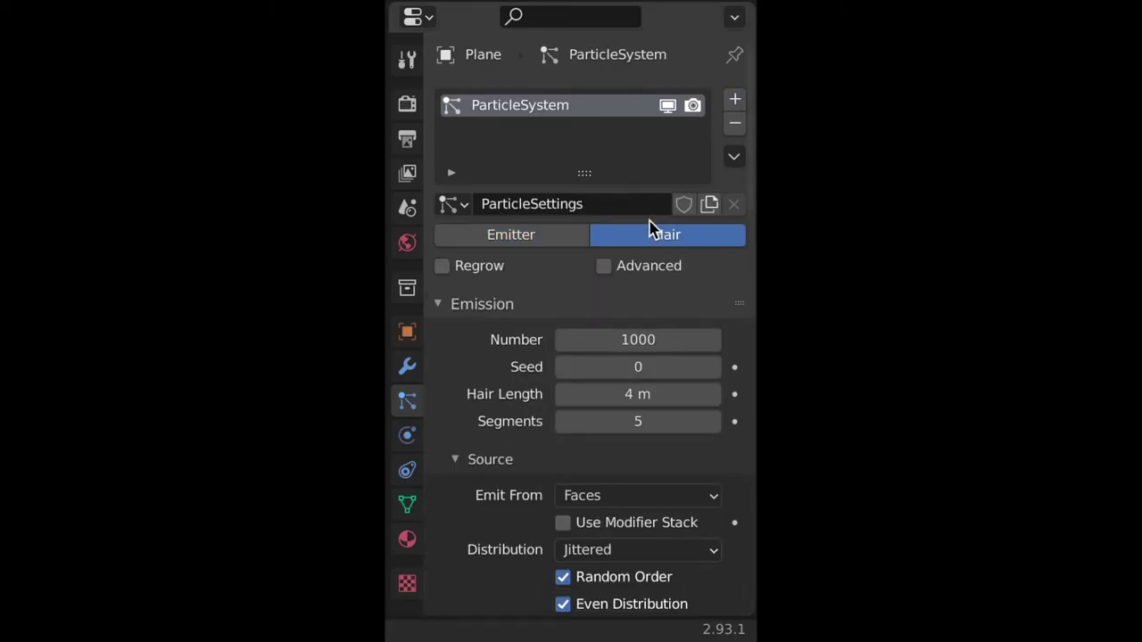
{"action": "scroll", "coordinate": [648, 225], "scroll_direction": "down", "scroll_amount": 2}
{"action": "scroll", "coordinate": [624, 228], "scroll_direction": "down", "scroll_amount": 3}
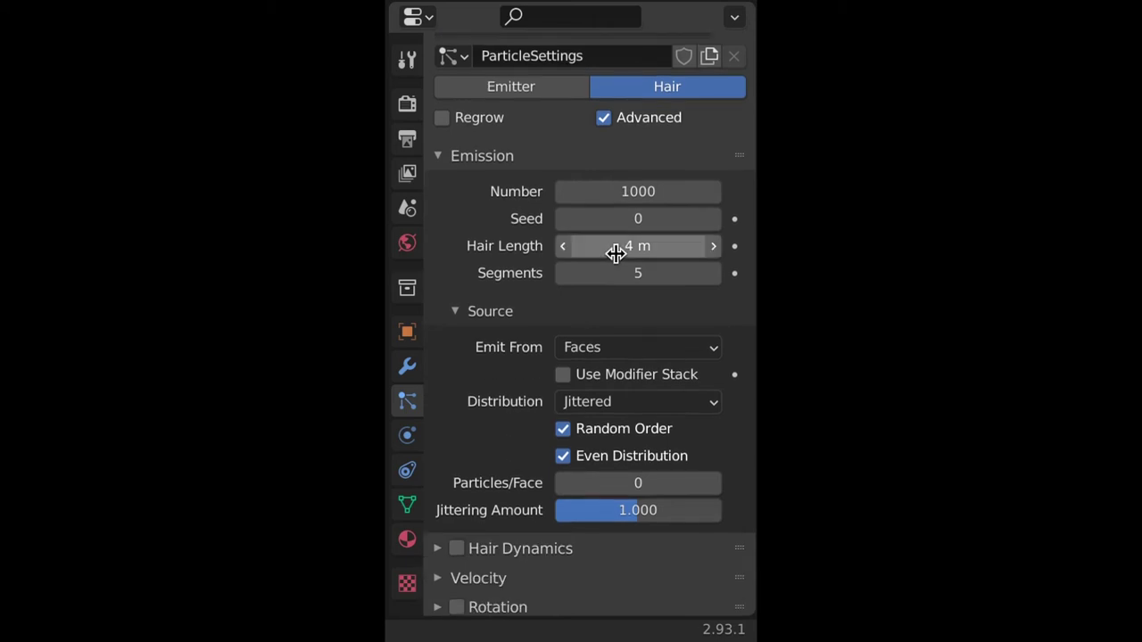
{"action": "left_click", "coordinate": [622, 351]}
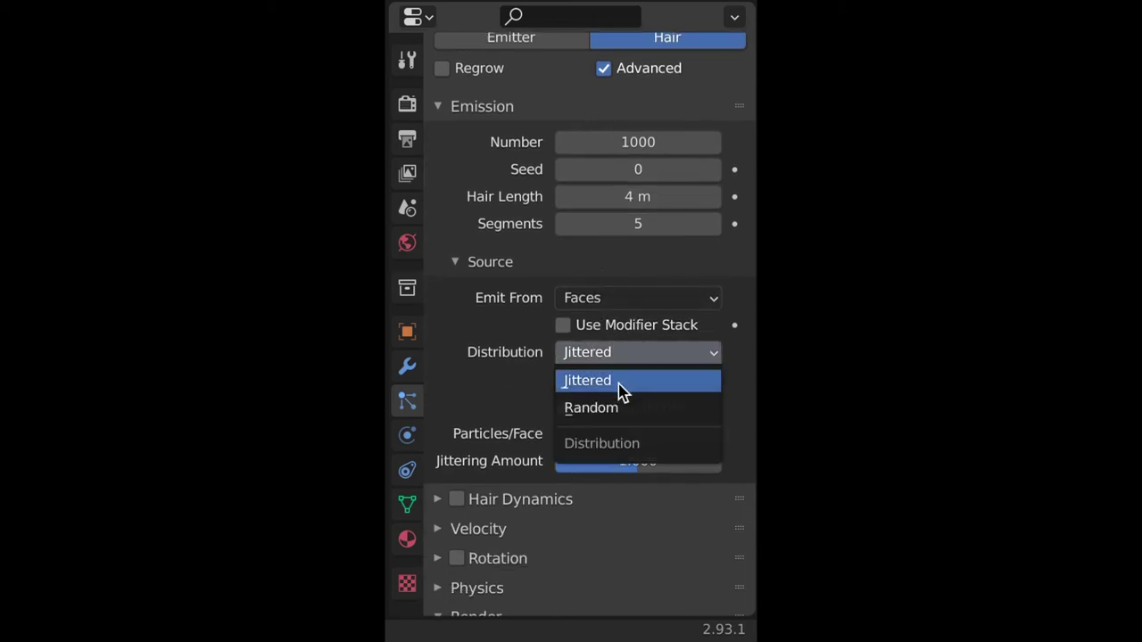
{"action": "left_click", "coordinate": [612, 410]}
Enable particle rotation with Phase set to 1 and Randomize Phase set to 2
{"action": "scroll", "coordinate": [527, 479], "scroll_direction": "down", "scroll_amount": 3}
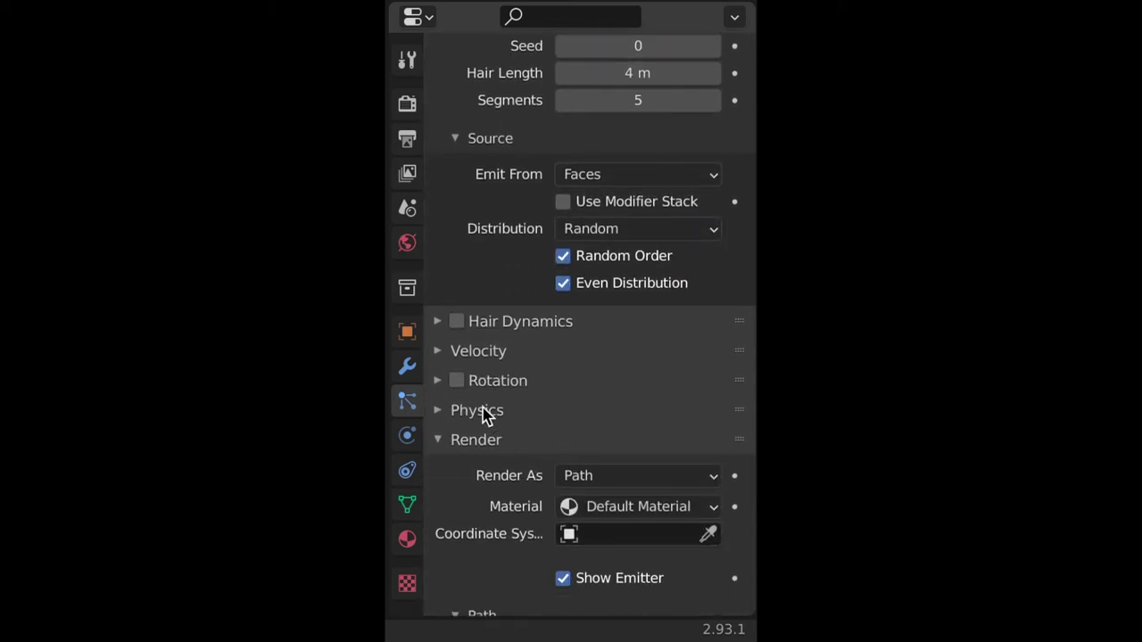
{"action": "left_click", "coordinate": [456, 381]}
{"action": "left_click", "coordinate": [624, 478]}
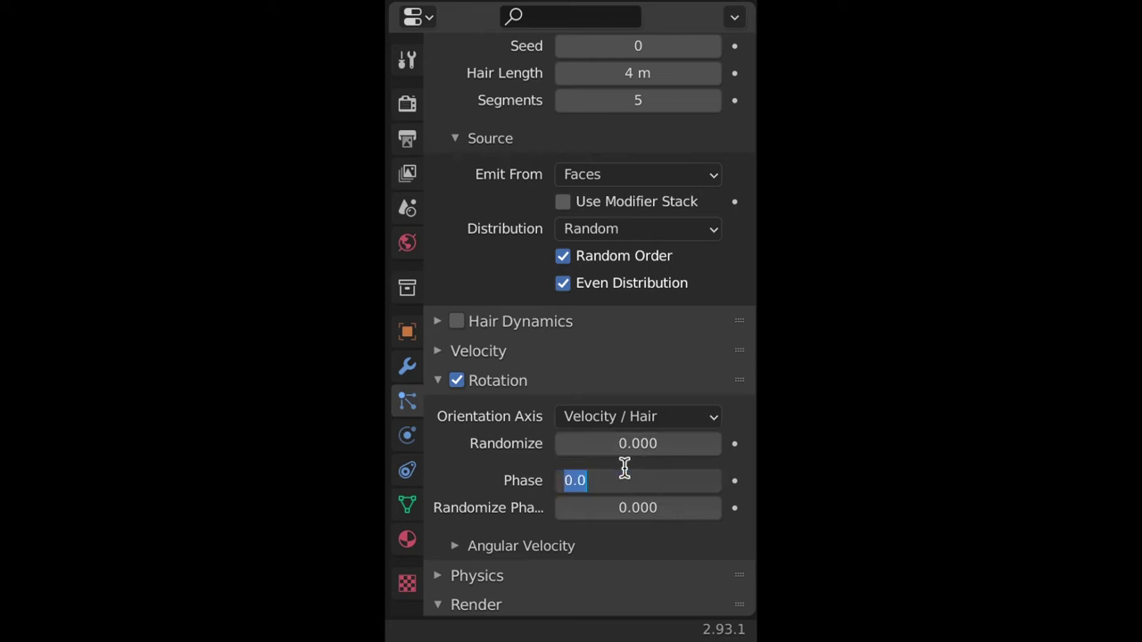
{"action": "key", "text": "BackSpace"}
{"action": "type", "text": "1"}
{"action": "key", "text": "Return"}
{"action": "left_click", "coordinate": [661, 507]}
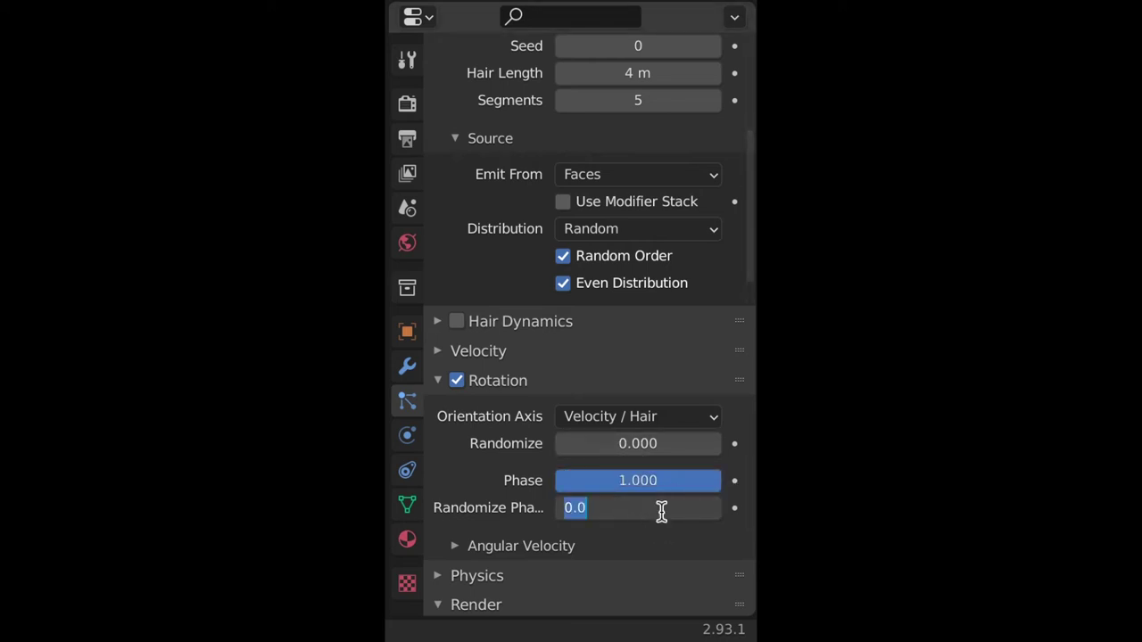
{"action": "key", "text": "Return"}
Render the particles as a collection, using tree as the instance collection
{"action": "scroll", "coordinate": [509, 347], "scroll_direction": "down", "scroll_amount": 5}
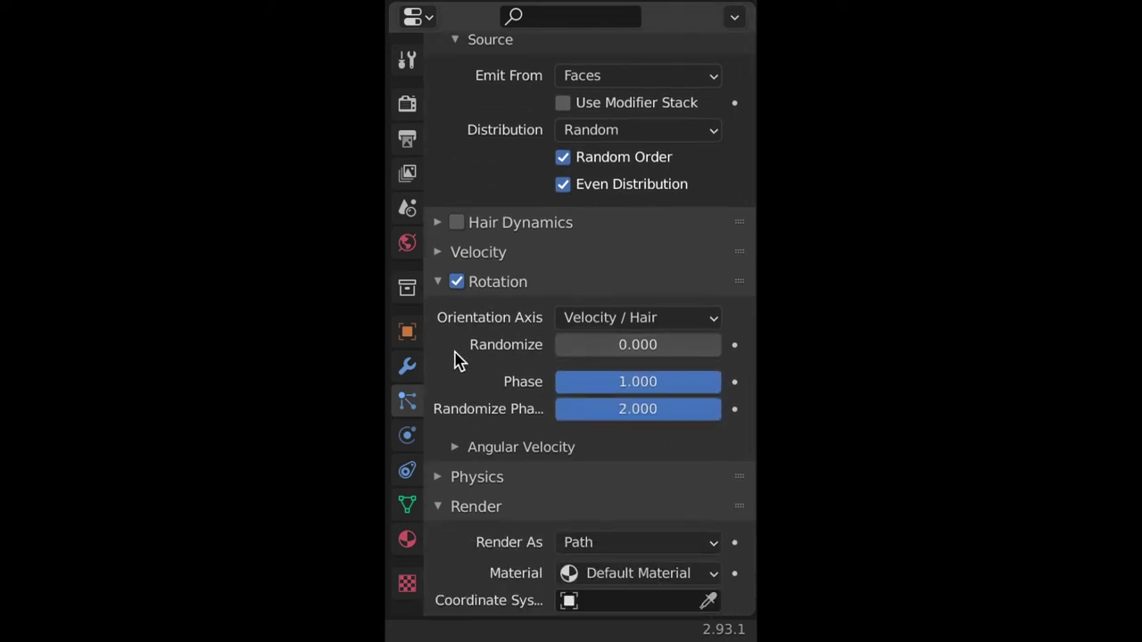
{"action": "scroll", "coordinate": [482, 453], "scroll_direction": "down", "scroll_amount": 3}
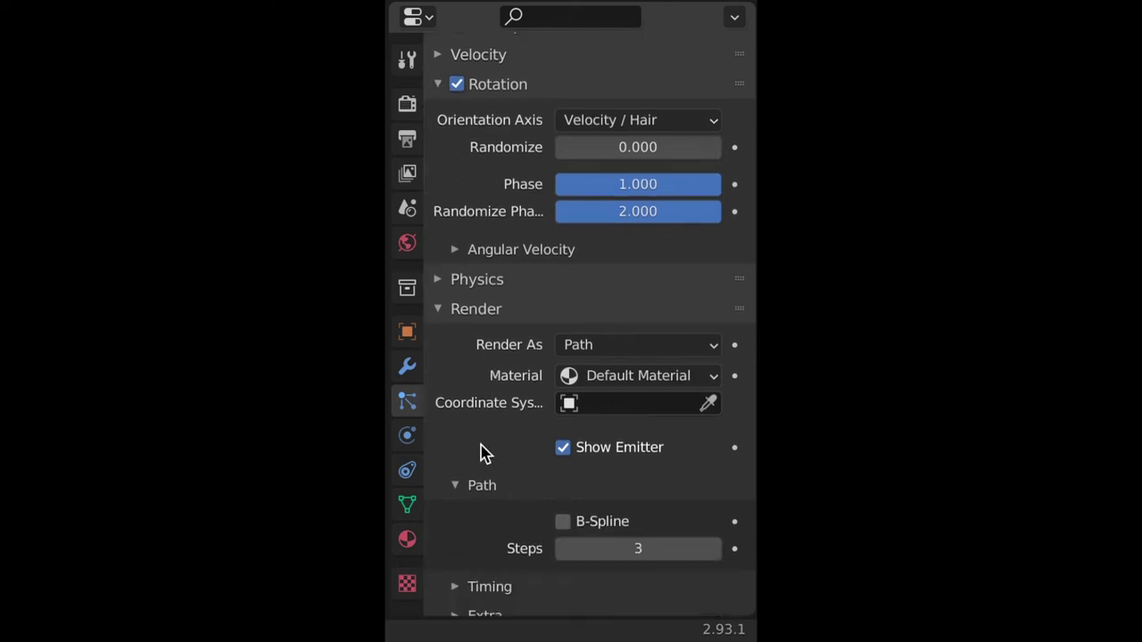
{"action": "left_click", "coordinate": [600, 344]}
{"action": "left_click", "coordinate": [588, 454]}
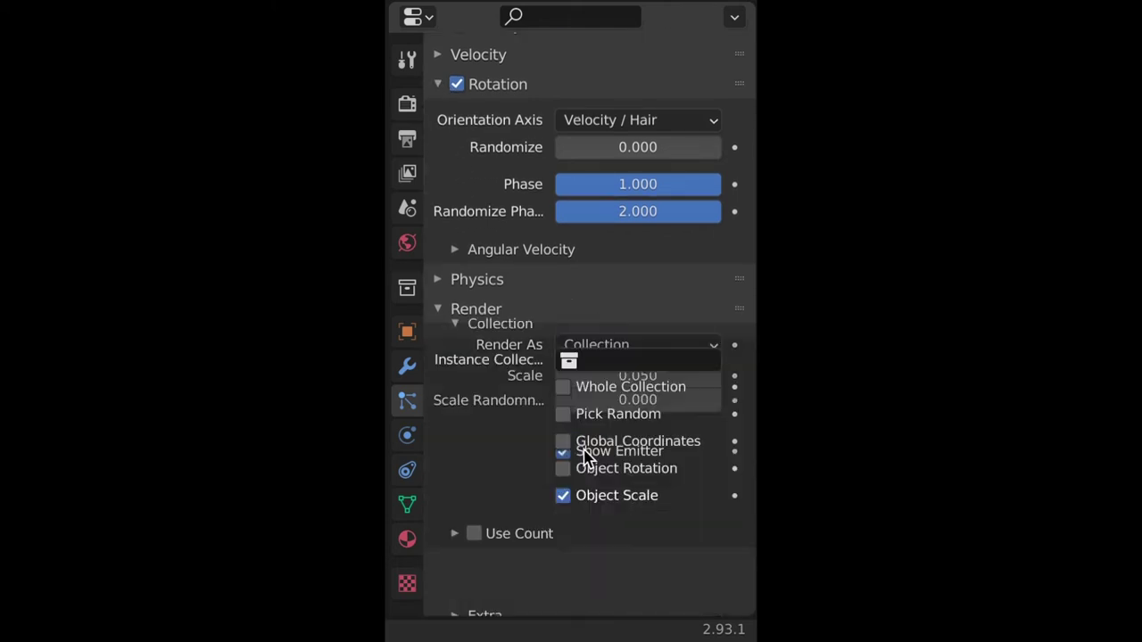
{"action": "scroll", "coordinate": [598, 457], "scroll_direction": "down", "scroll_amount": 2}
{"action": "left_click", "coordinate": [609, 455]}
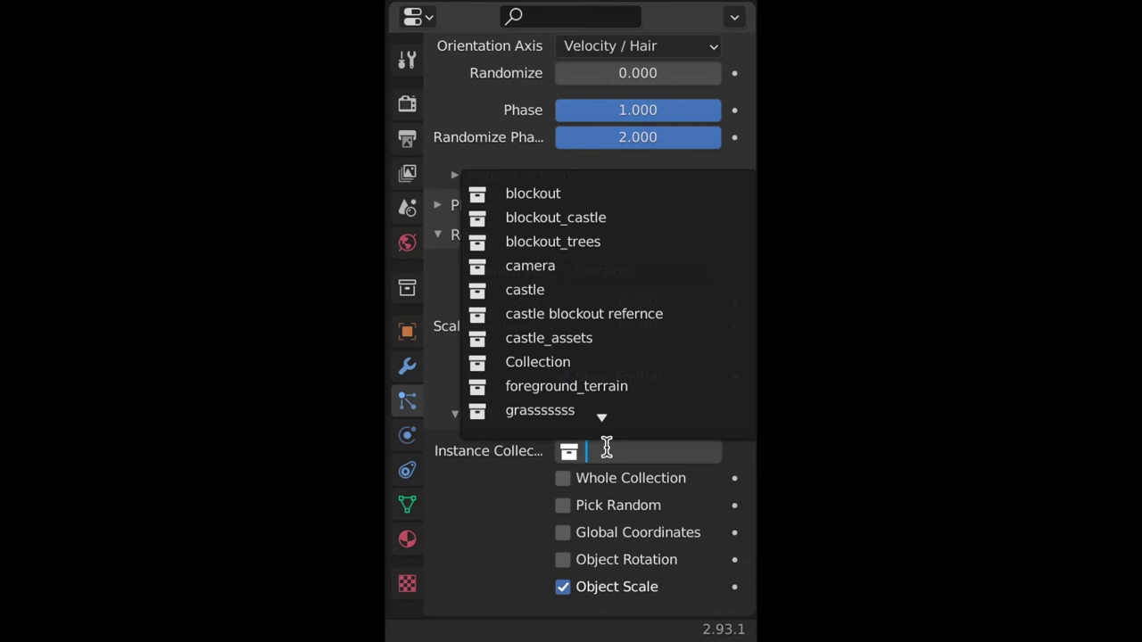
{"action": "type", "text": "tree"}
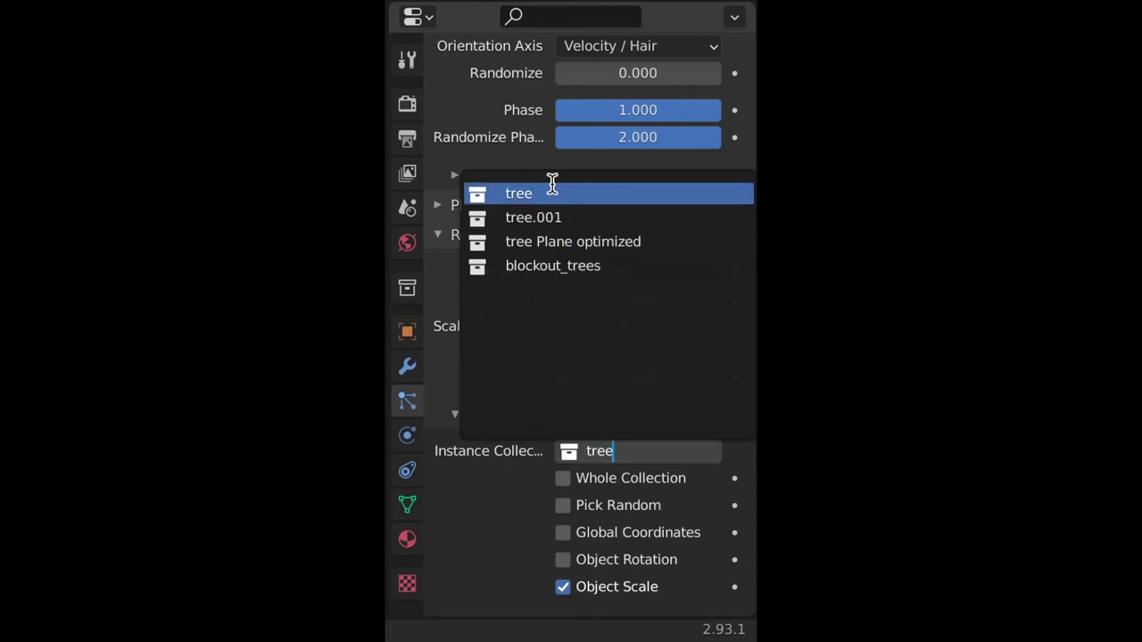
{"action": "left_click", "coordinate": [552, 185]}
Switch the particle children to Interpolated, with both Display Amount and Render Amount set to 4
{"action": "scroll", "coordinate": [586, 288], "scroll_direction": "up", "scroll_amount": 1}
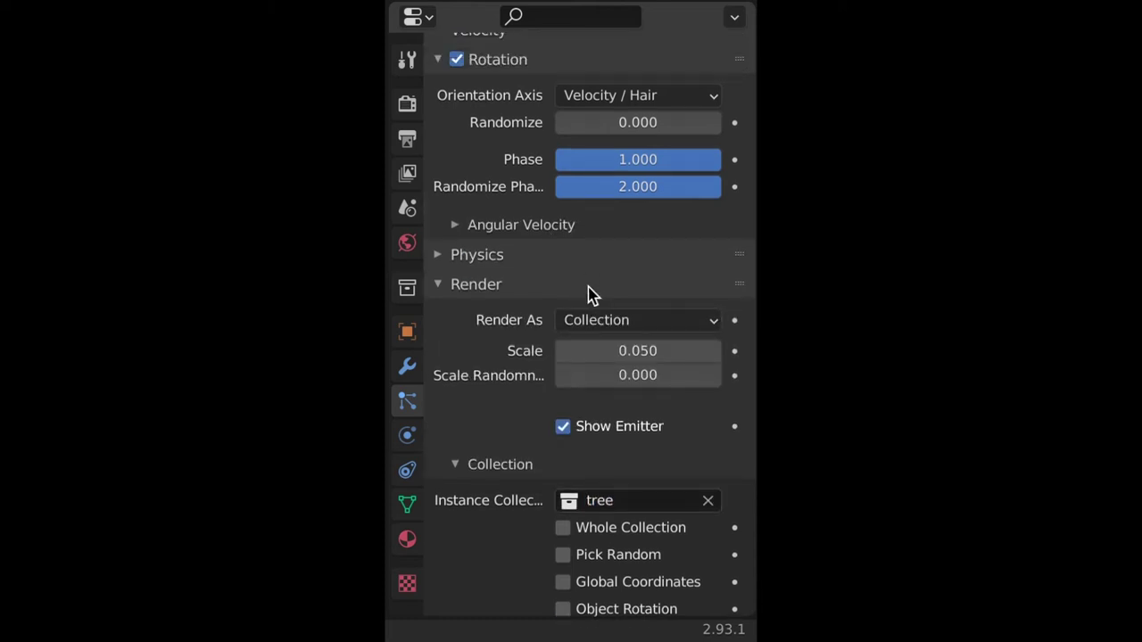
{"action": "scroll", "coordinate": [589, 295], "scroll_direction": "down", "scroll_amount": 8}
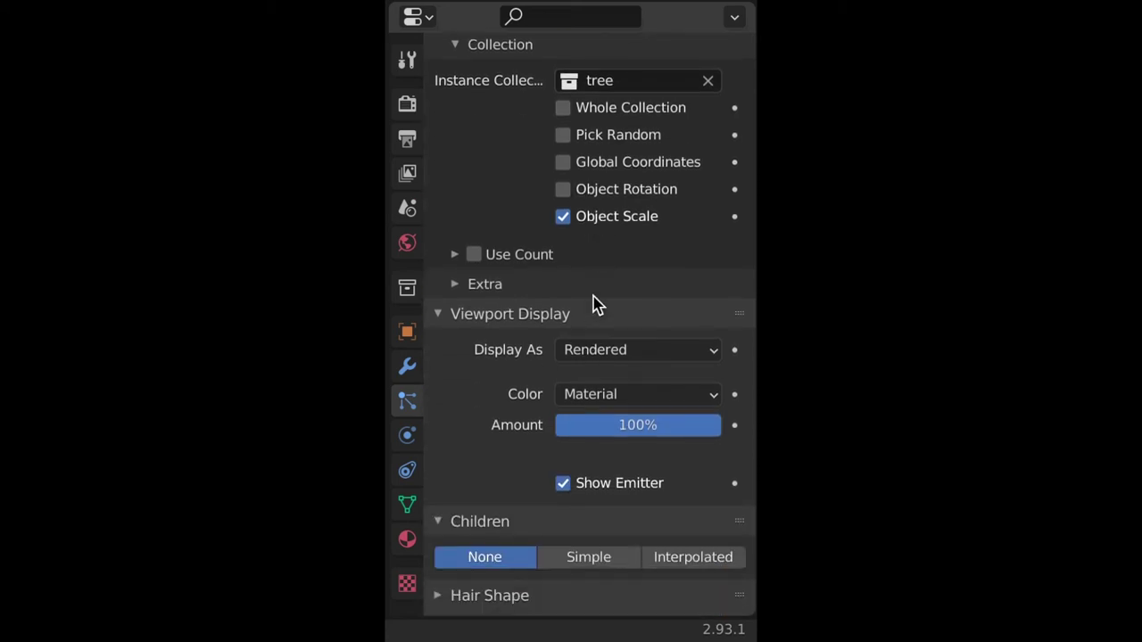
{"action": "scroll", "coordinate": [595, 301], "scroll_direction": "down", "scroll_amount": 3}
{"action": "scroll", "coordinate": [594, 300], "scroll_direction": "up", "scroll_amount": 3}
{"action": "scroll", "coordinate": [595, 301], "scroll_direction": "down", "scroll_amount": 2}
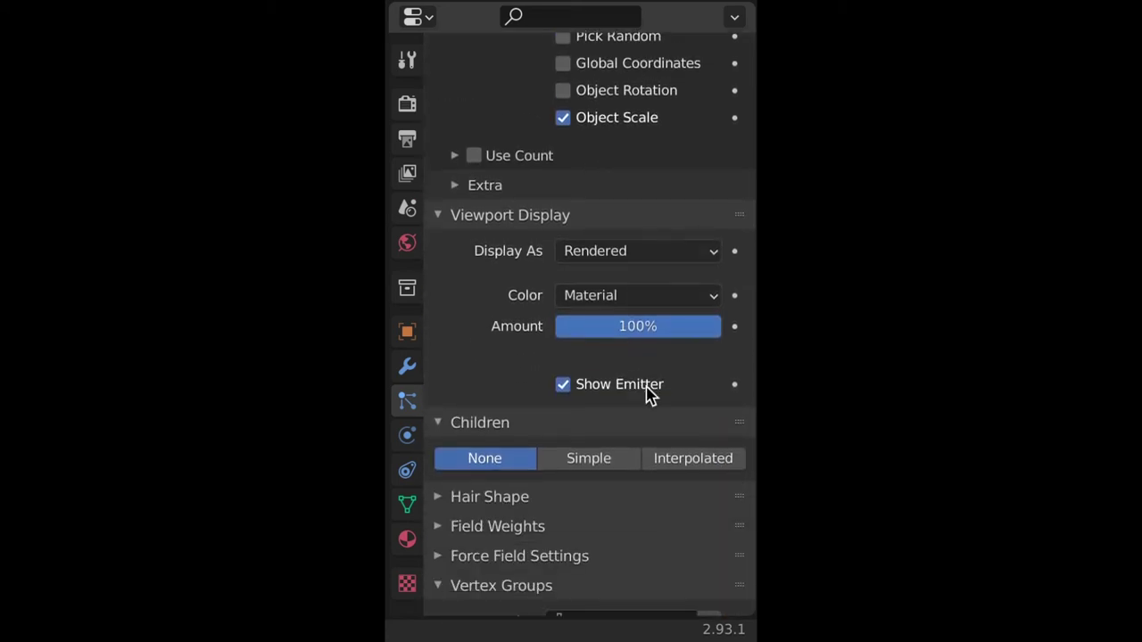
{"action": "left_click", "coordinate": [702, 461]}
{"action": "scroll", "coordinate": [669, 428], "scroll_direction": "down", "scroll_amount": 2}
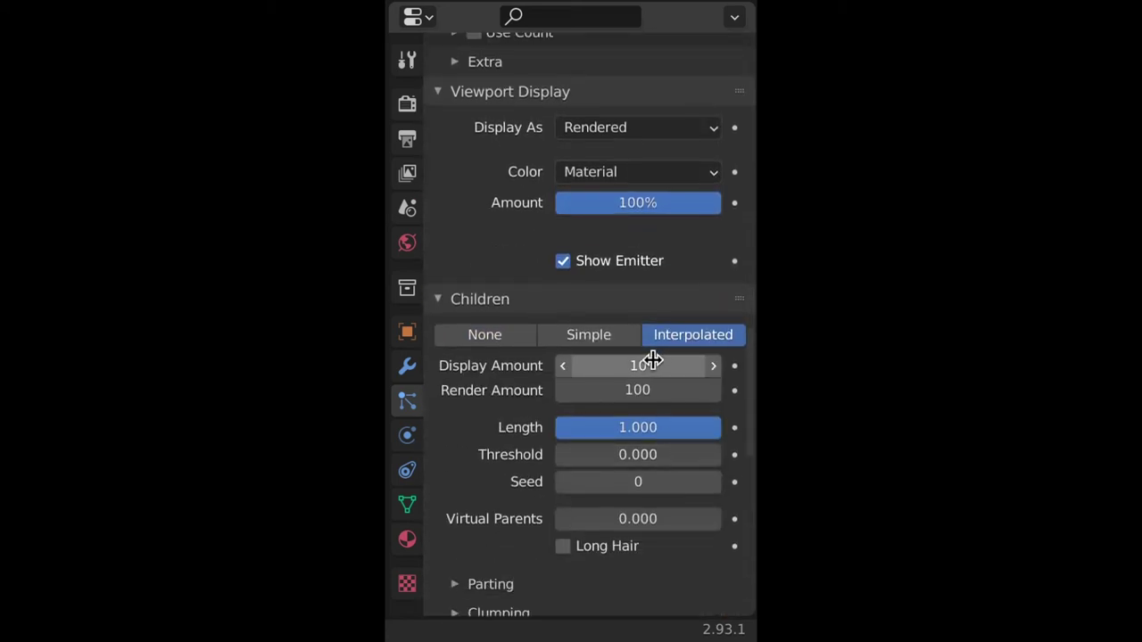
{"action": "left_click", "coordinate": [653, 360]}
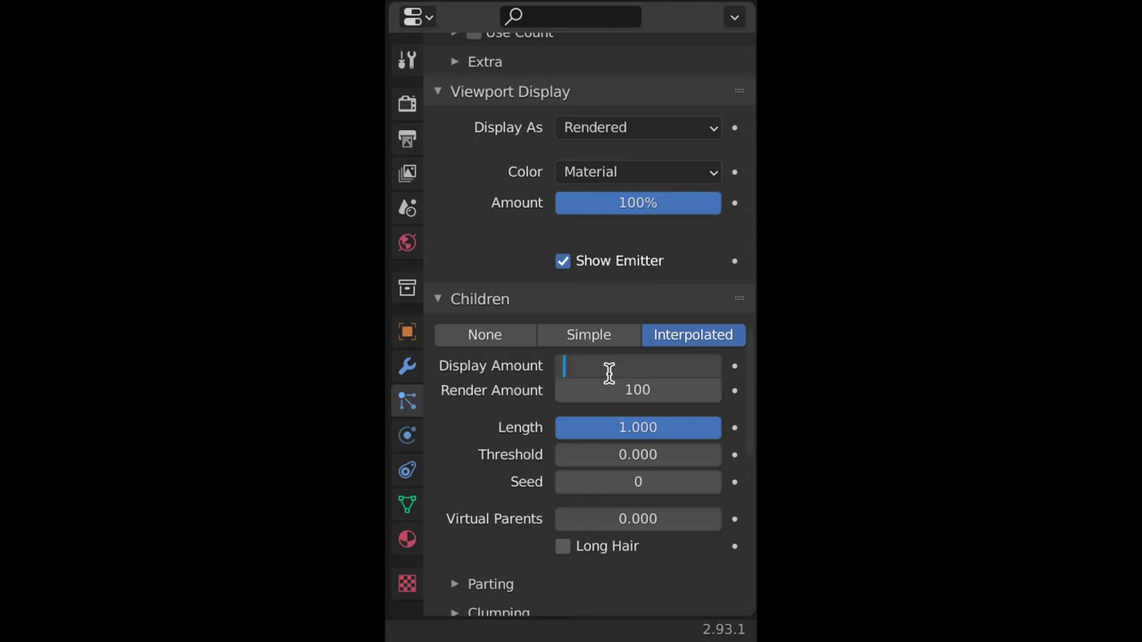
{"action": "type", "text": "4"}
{"action": "key", "text": "Return"}
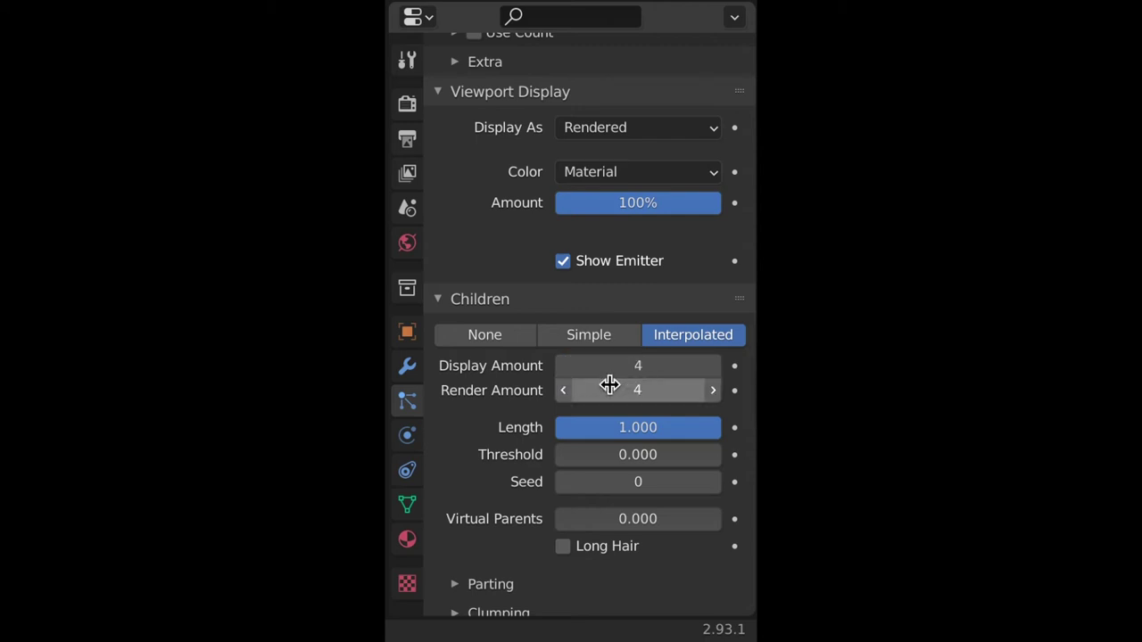
Add a new vertex group to the plane's mesh data
{"action": "scroll", "coordinate": [610, 388], "scroll_direction": "down", "scroll_amount": 10}
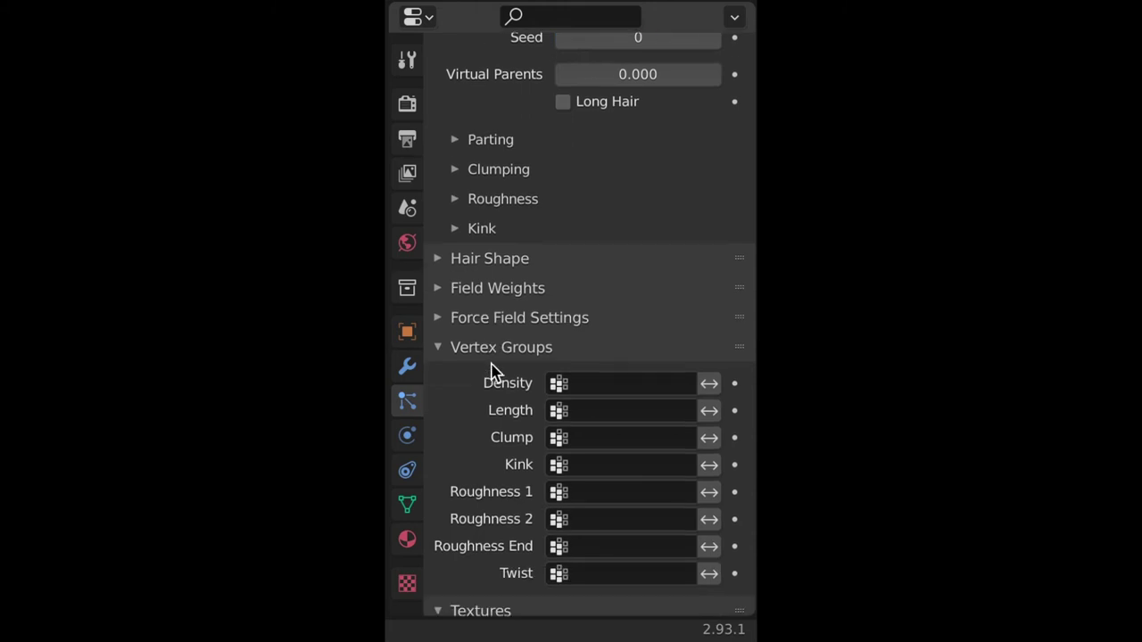
{"action": "scroll", "coordinate": [489, 339], "scroll_direction": "down", "scroll_amount": 3}
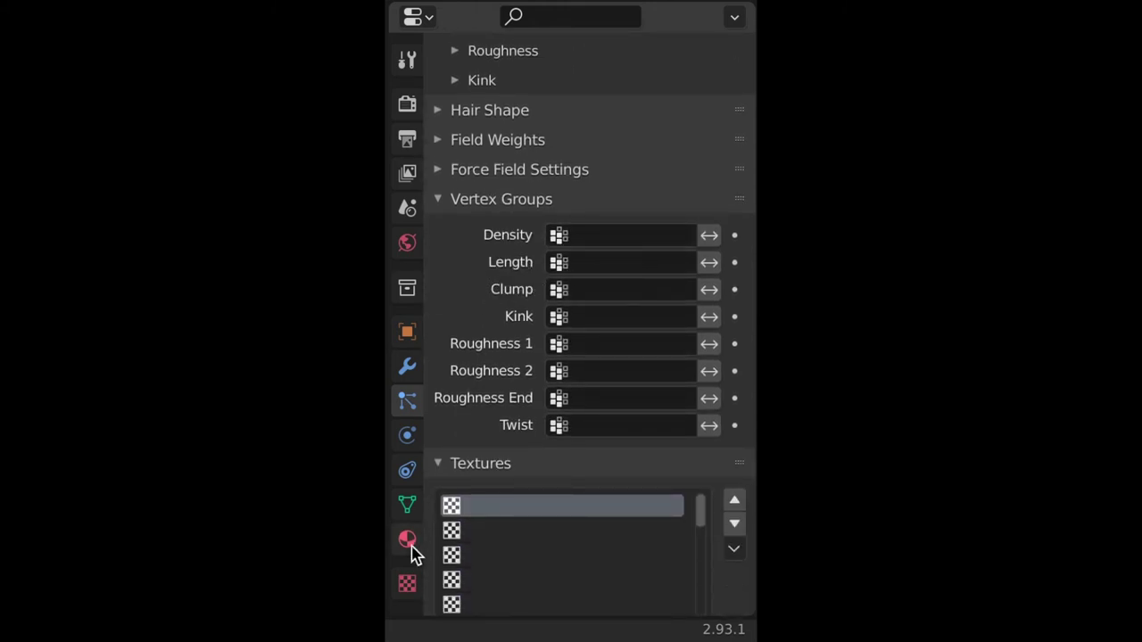
{"action": "left_click", "coordinate": [407, 502]}
{"action": "scroll", "coordinate": [678, 245], "scroll_direction": "up", "scroll_amount": 7}
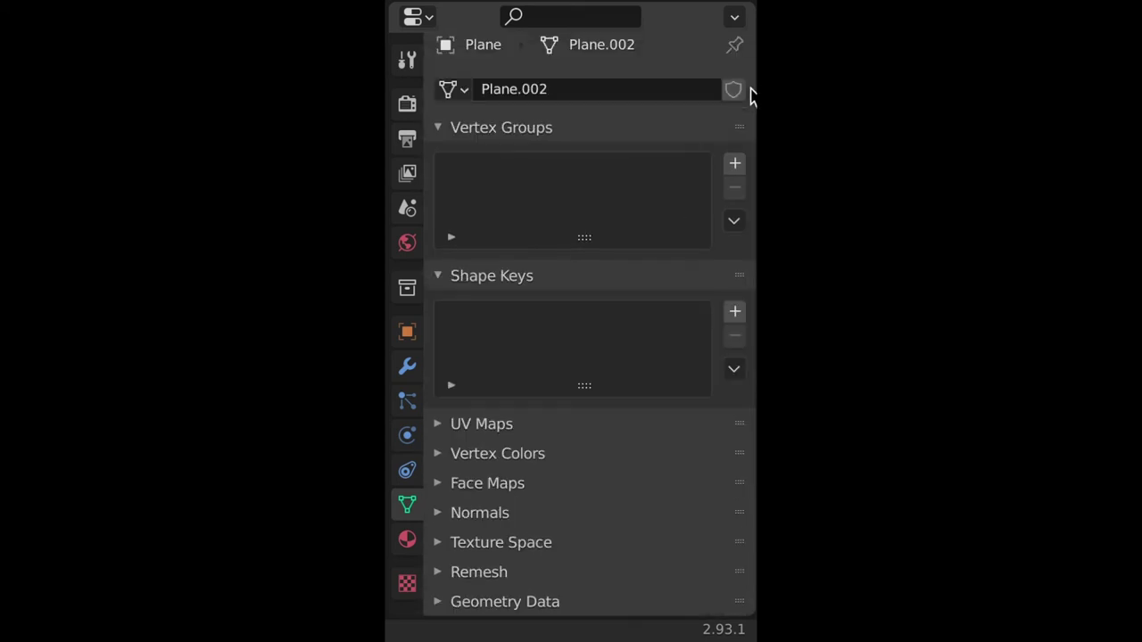
{"action": "left_click", "coordinate": [735, 163]}
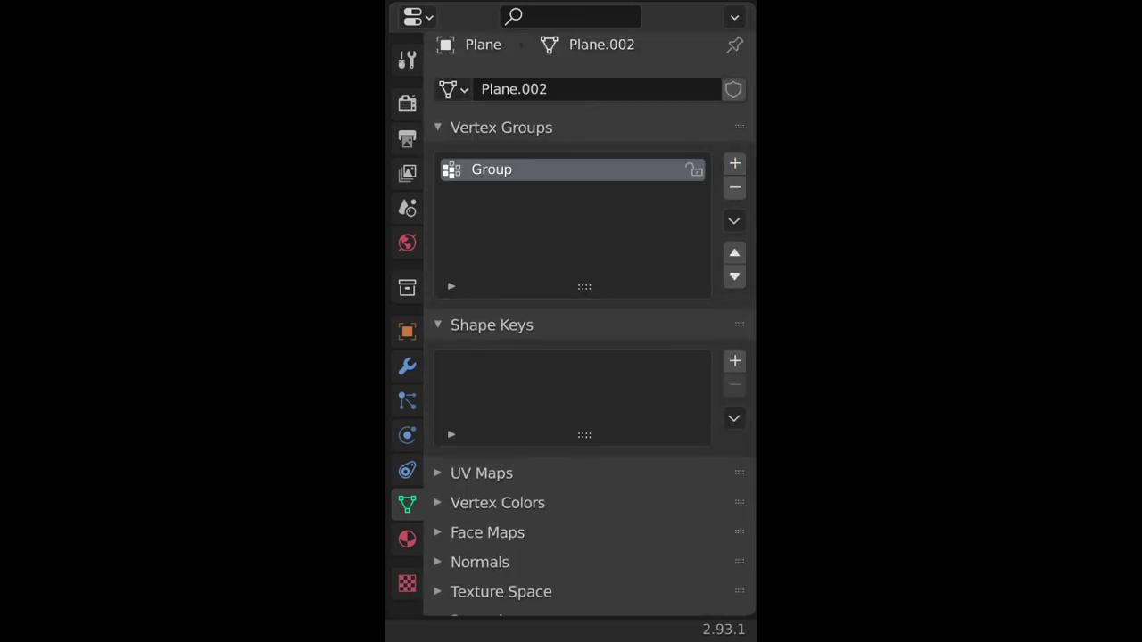
Assign the plane's vertex group to the particle system's Density
{"action": "left_click", "coordinate": [407, 401]}
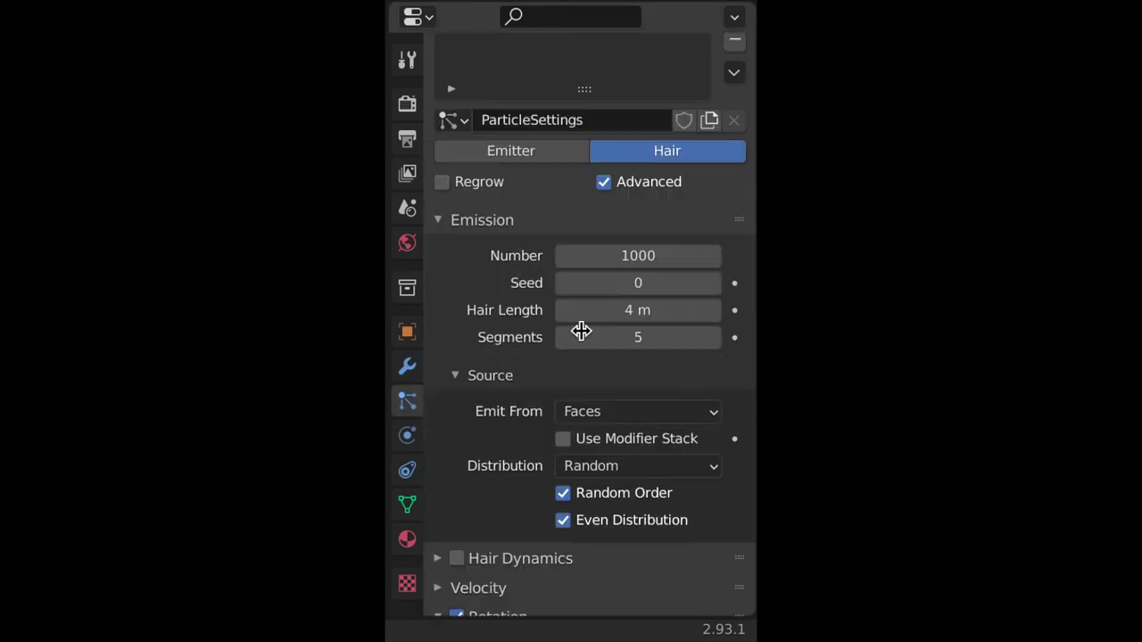
{"action": "scroll", "coordinate": [581, 332], "scroll_direction": "down", "scroll_amount": 15}
{"action": "left_click", "coordinate": [606, 146]}
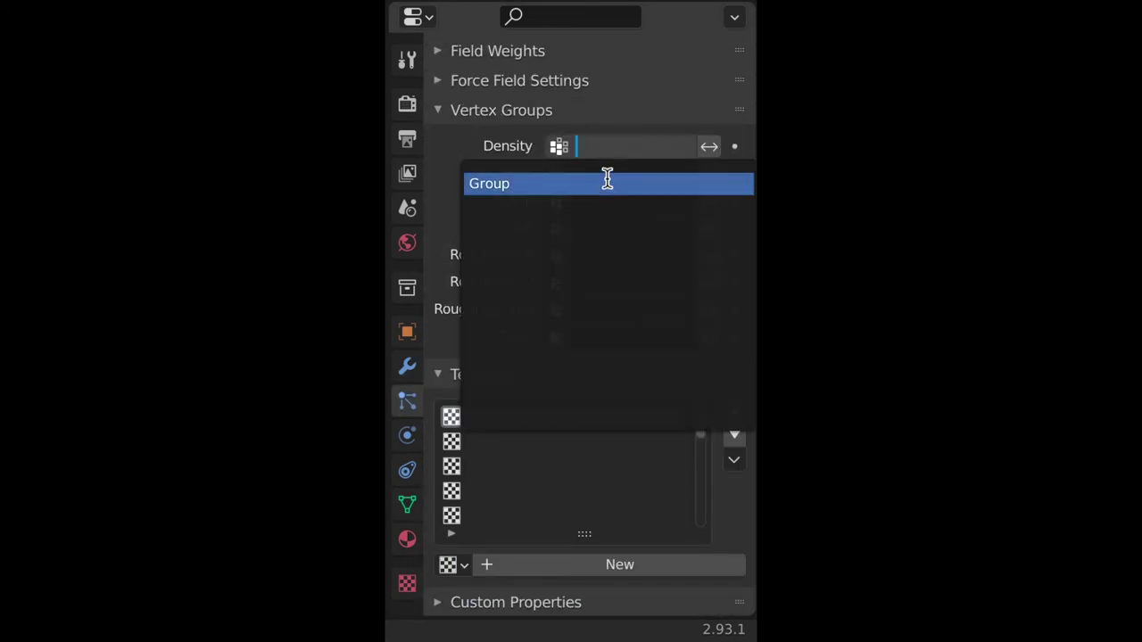
{"action": "left_click", "coordinate": [603, 187]}
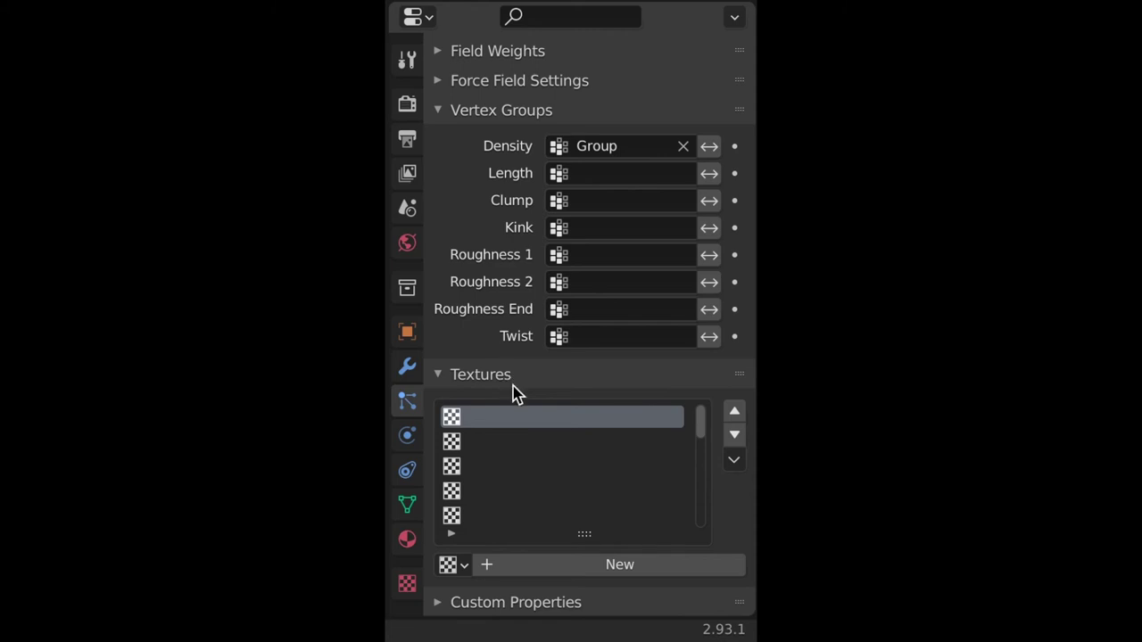
Create a new texture for the particle system and set its type to Clouds
{"action": "left_click", "coordinate": [525, 566]}
{"action": "scroll", "coordinate": [476, 522], "scroll_direction": "down", "scroll_amount": 5}
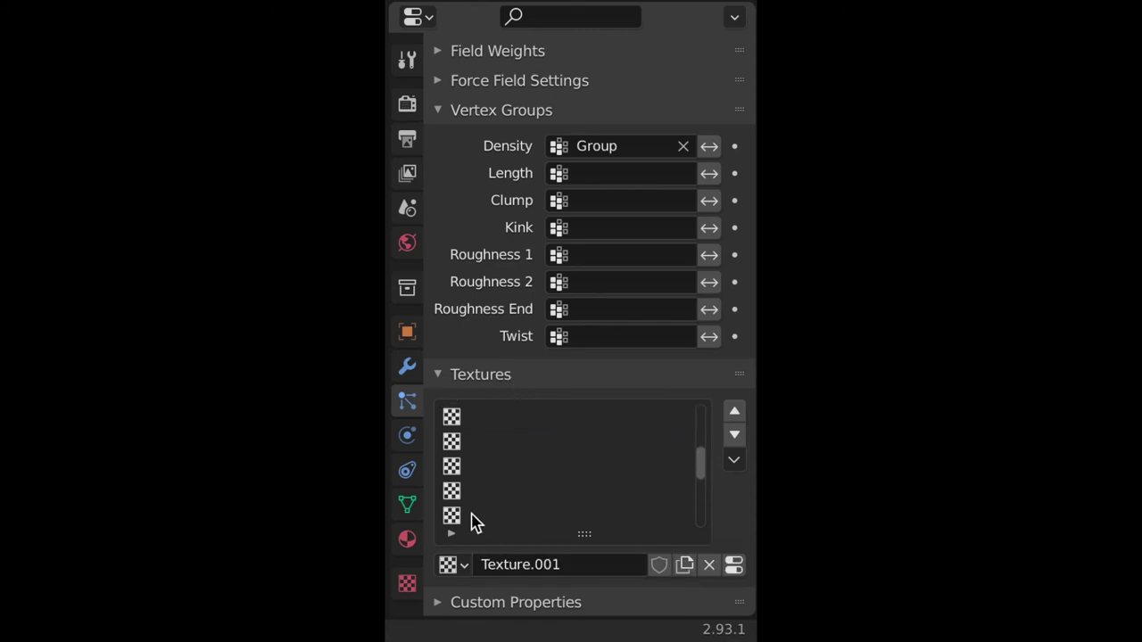
{"action": "left_click", "coordinate": [407, 580]}
{"action": "scroll", "coordinate": [624, 234], "scroll_direction": "up", "scroll_amount": 7}
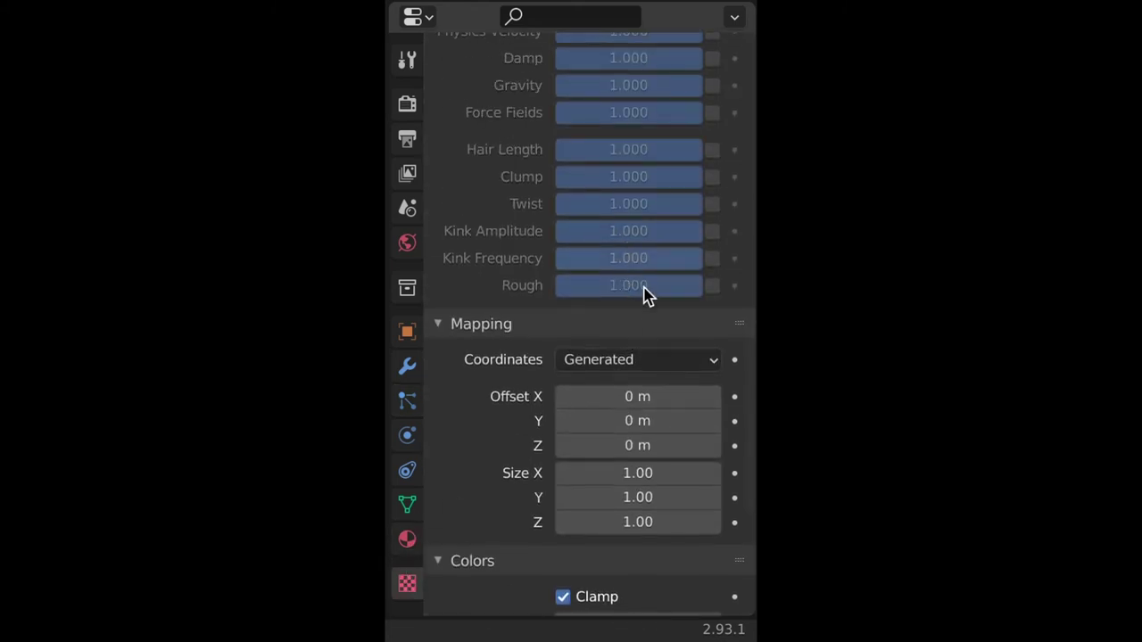
{"action": "scroll", "coordinate": [625, 217], "scroll_direction": "up", "scroll_amount": 15}
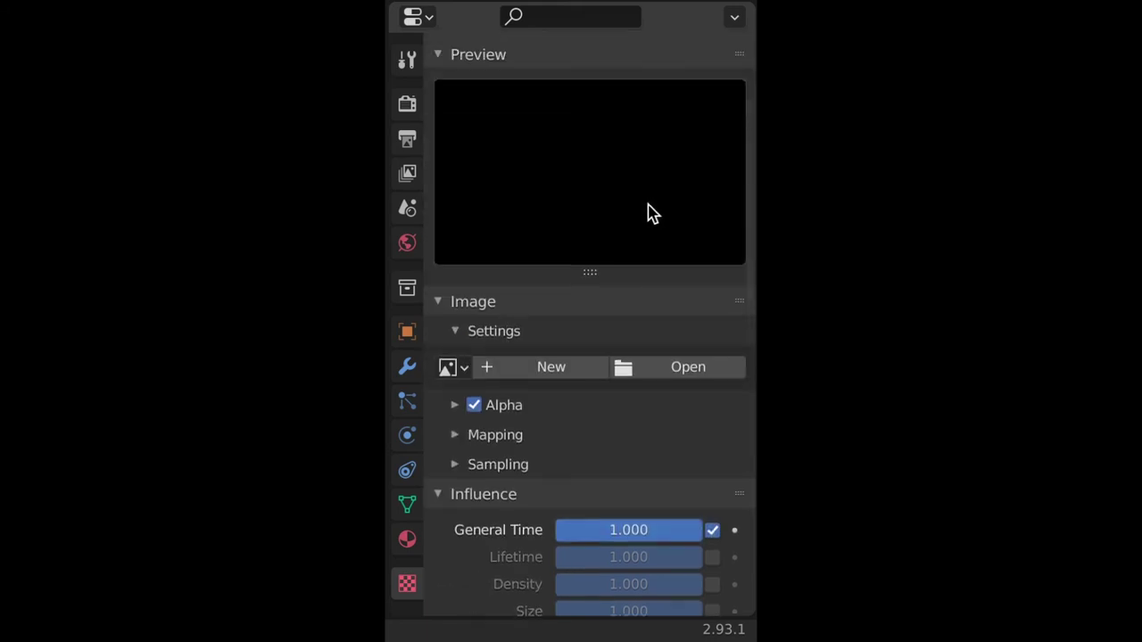
{"action": "scroll", "coordinate": [611, 192], "scroll_direction": "up", "scroll_amount": 4}
{"action": "left_click", "coordinate": [609, 174]}
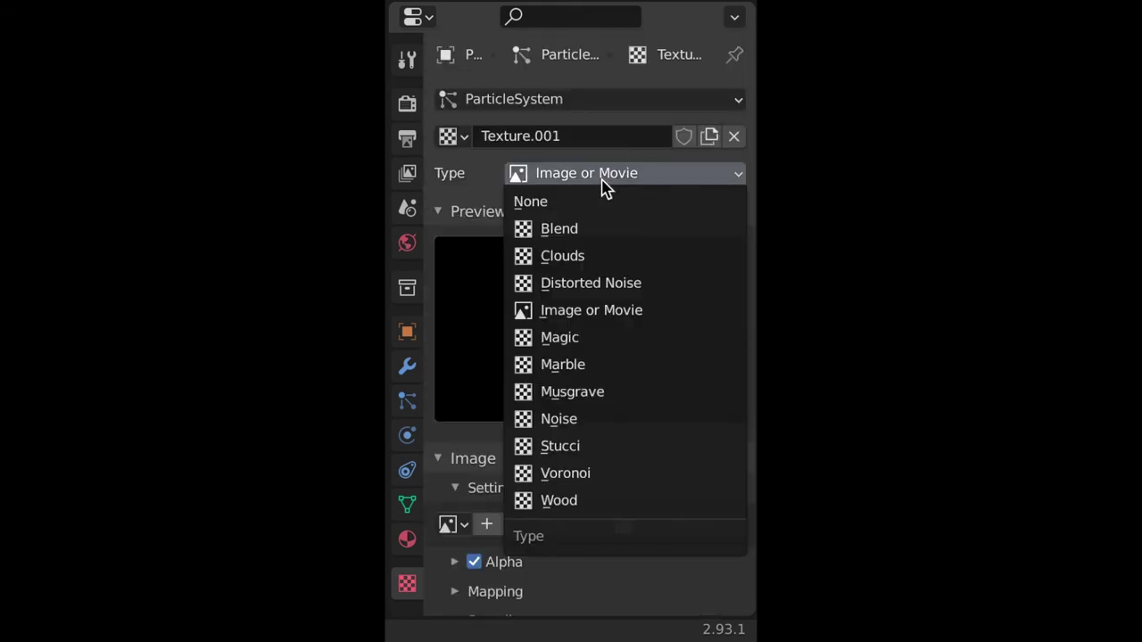
{"action": "left_click", "coordinate": [589, 259]}
Set the Clouds texture's Size to 2
{"action": "scroll", "coordinate": [604, 349], "scroll_direction": "down", "scroll_amount": 12}
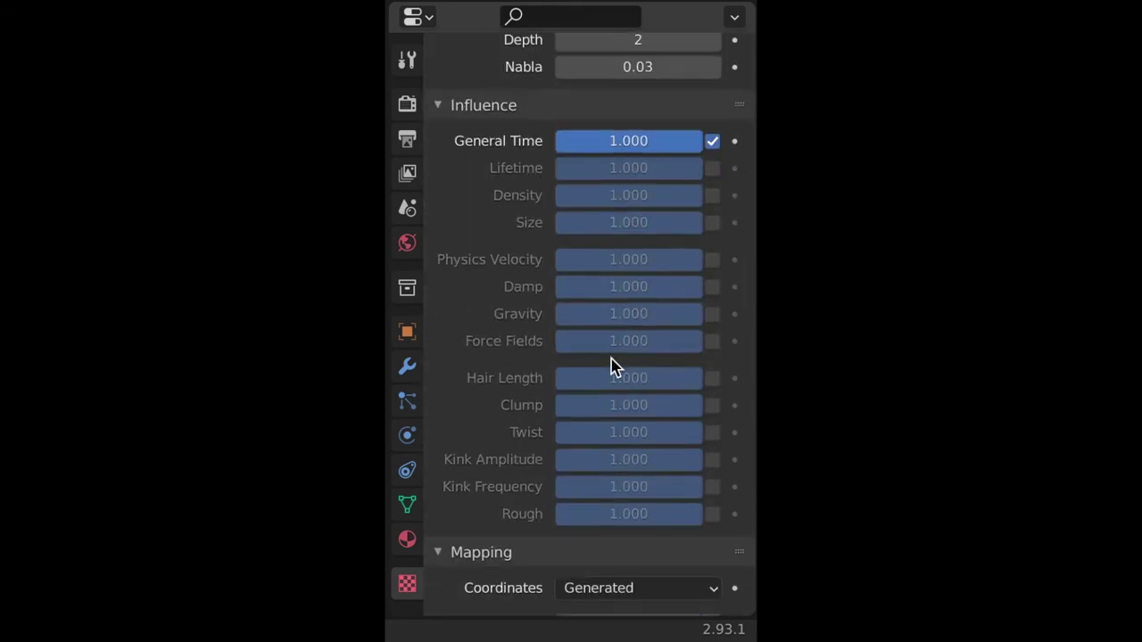
{"action": "scroll", "coordinate": [619, 347], "scroll_direction": "up", "scroll_amount": 5}
{"action": "left_click", "coordinate": [650, 308]}
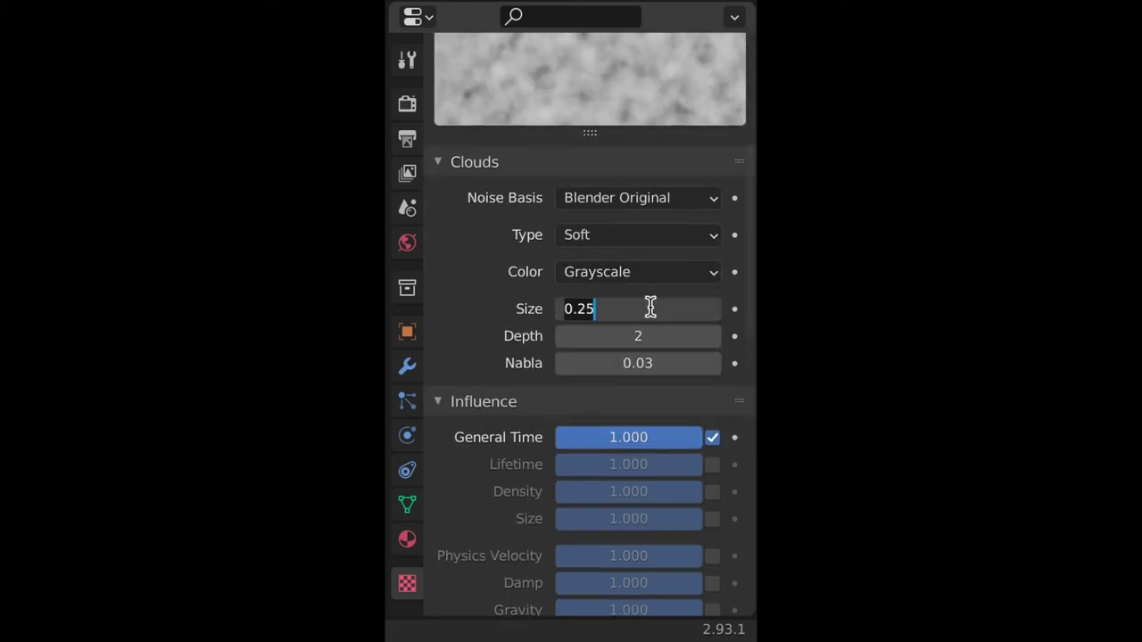
{"action": "type", "text": "2"}
{"action": "key", "text": "Return"}
Enable the Clouds texture's Color Ramp and move the black and white stops close together slightly past the ramp's middle
{"action": "scroll", "coordinate": [581, 352], "scroll_direction": "down", "scroll_amount": 15}
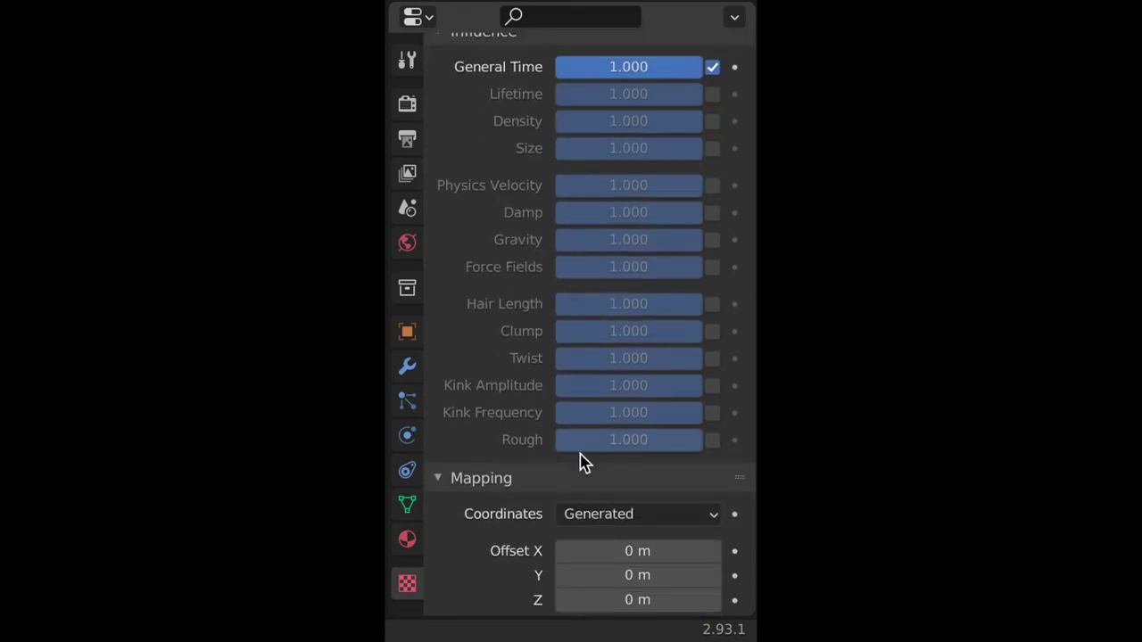
{"action": "scroll", "coordinate": [540, 464], "scroll_direction": "up", "scroll_amount": 3}
{"action": "scroll", "coordinate": [545, 485], "scroll_direction": "down", "scroll_amount": 7}
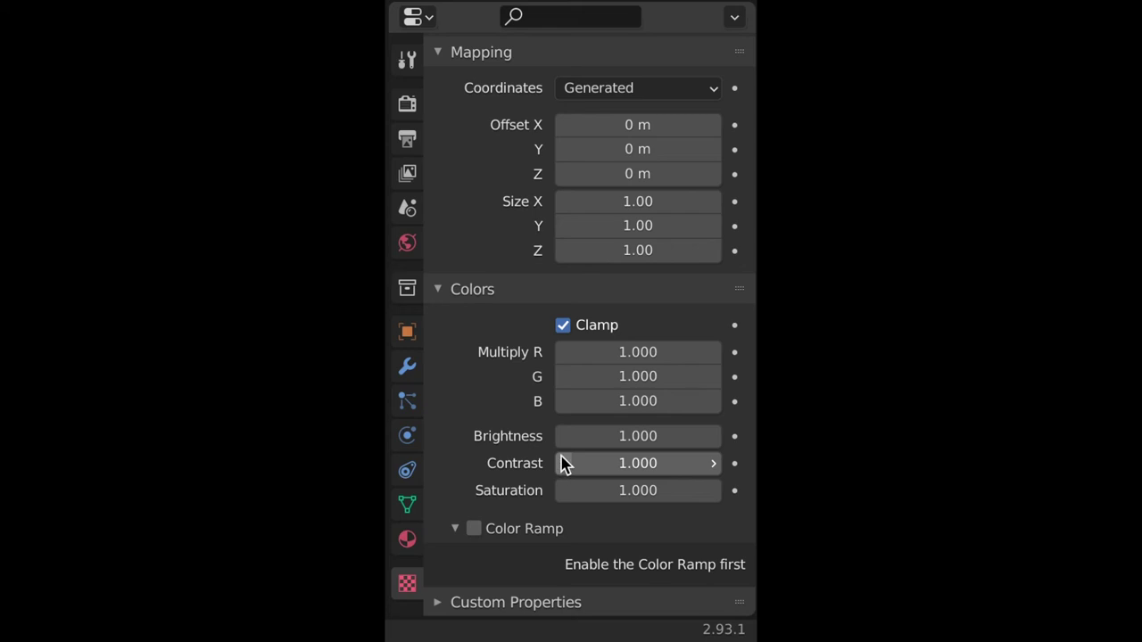
{"action": "left_click", "coordinate": [472, 529]}
{"action": "scroll", "coordinate": [500, 528], "scroll_direction": "down", "scroll_amount": 2}
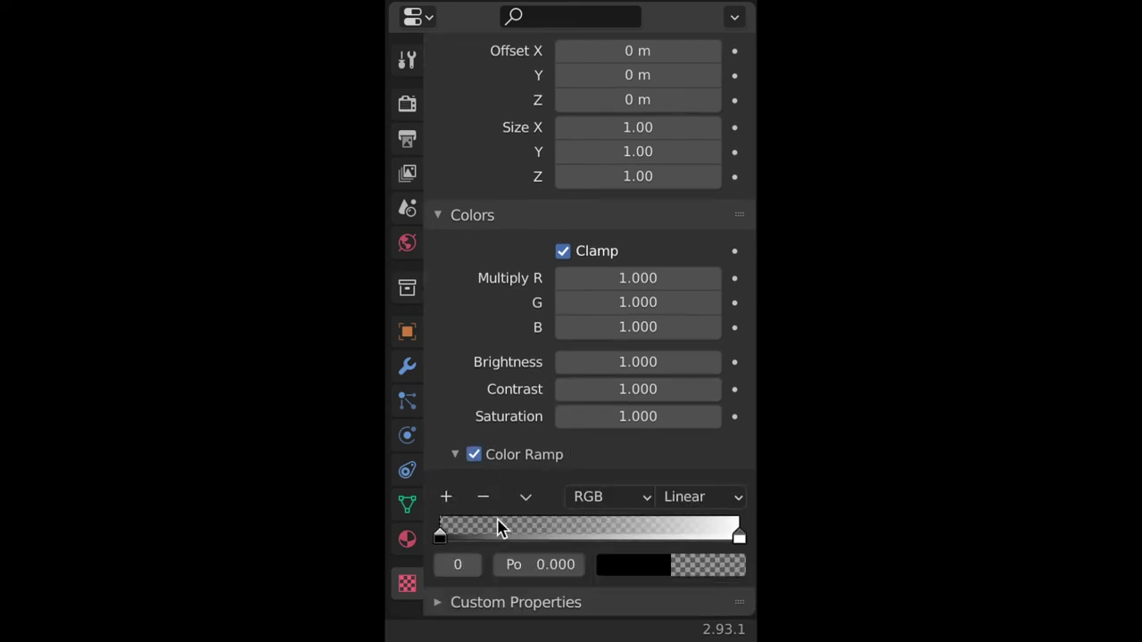
{"action": "left_click_drag", "start_coordinate": [443, 530], "coordinate": [607, 531]}
{"action": "left_click_drag", "start_coordinate": [738, 536], "coordinate": [631, 539]}
Turn off the texture's General Time influence and enable its Density and Size influences
{"action": "scroll", "coordinate": [601, 306], "scroll_direction": "up", "scroll_amount": 15}
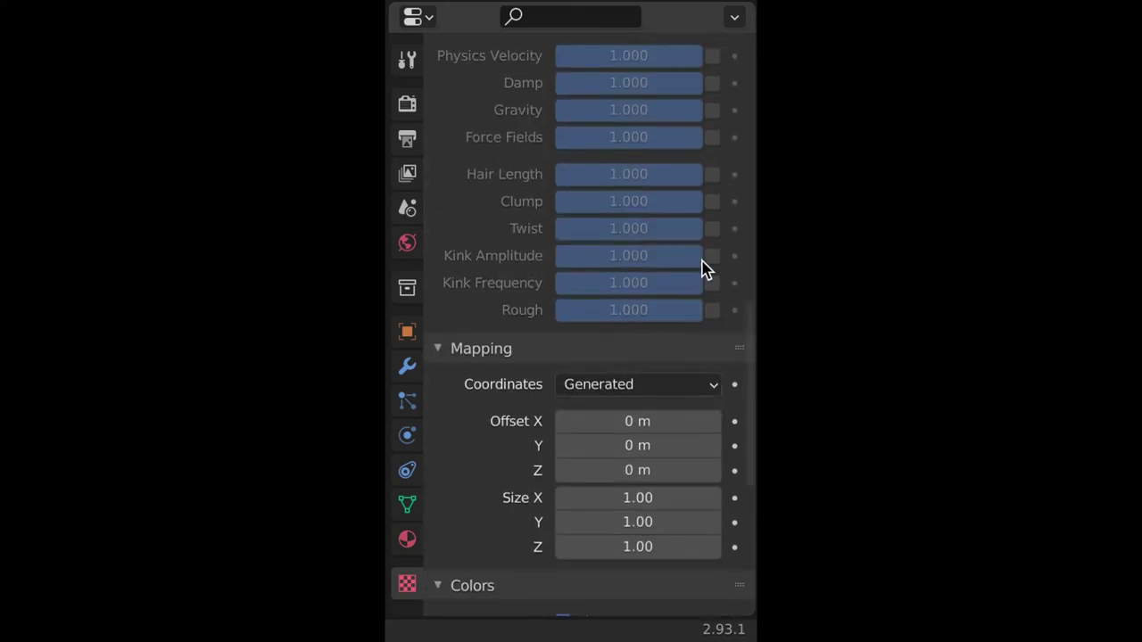
{"action": "left_click", "coordinate": [712, 135]}
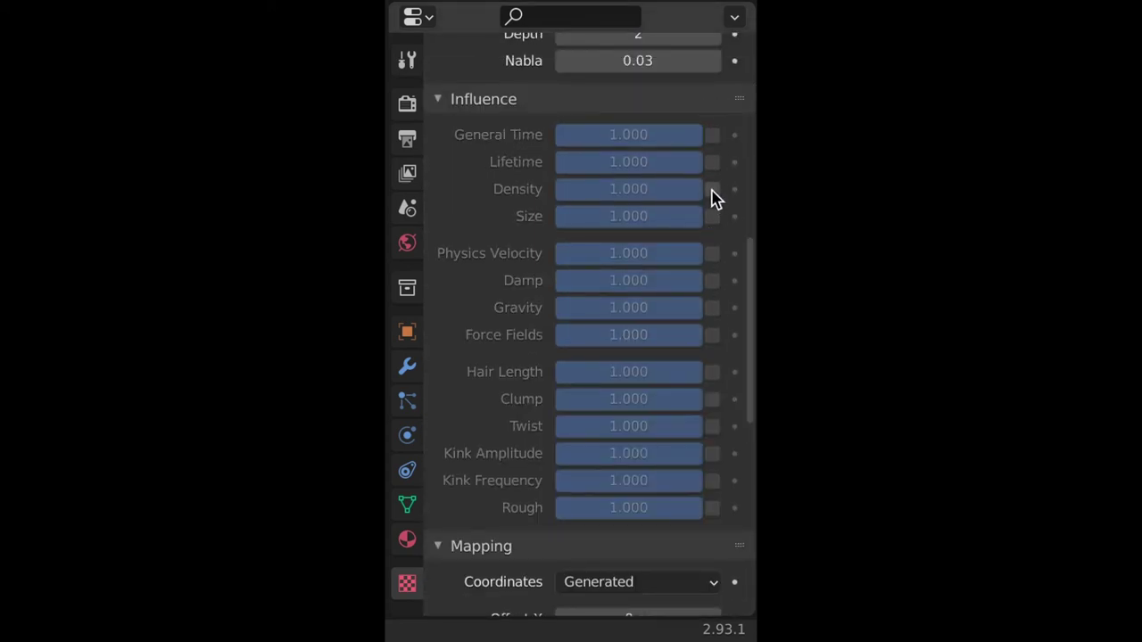
{"action": "left_click", "coordinate": [712, 189]}
{"action": "left_click", "coordinate": [712, 216]}
Increase the Depth of the Clouds texture
{"action": "scroll", "coordinate": [680, 267], "scroll_direction": "up", "scroll_amount": 15}
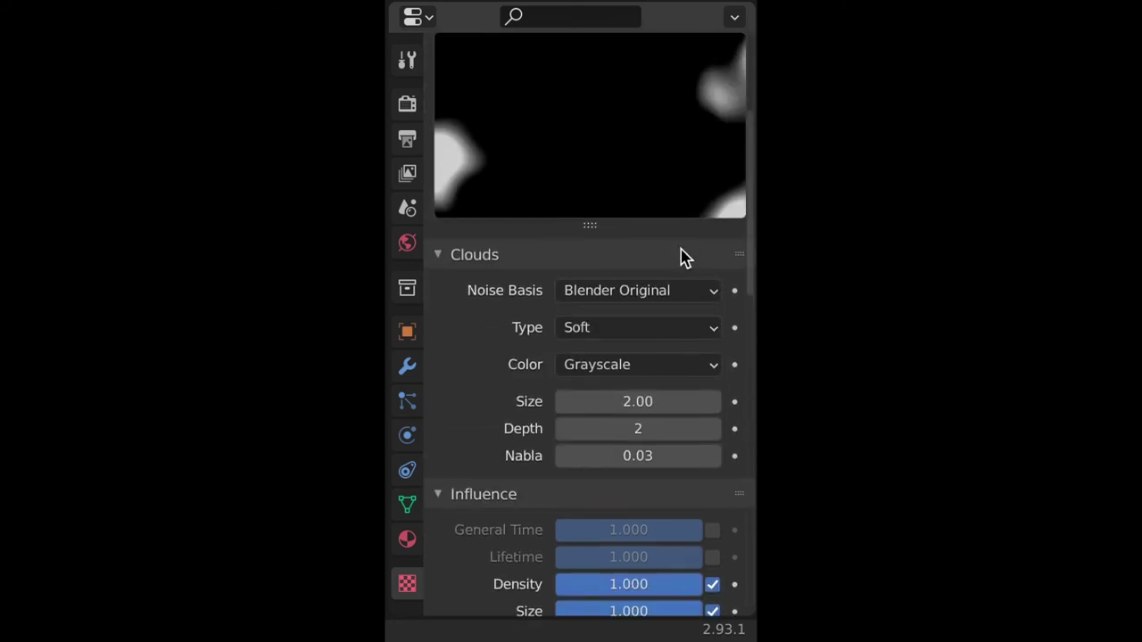
{"action": "scroll", "coordinate": [625, 375], "scroll_direction": "up", "scroll_amount": 2}
{"action": "scroll", "coordinate": [597, 500], "scroll_direction": "down", "scroll_amount": 4}
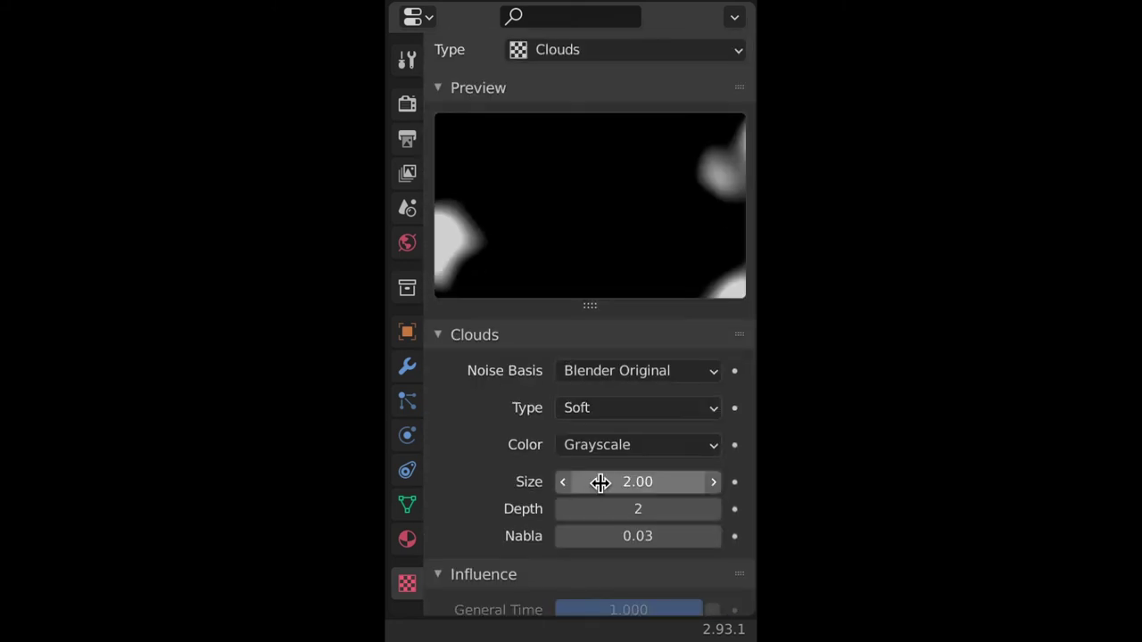
{"action": "left_click_drag", "start_coordinate": [619, 506], "coordinate": [704, 508]}
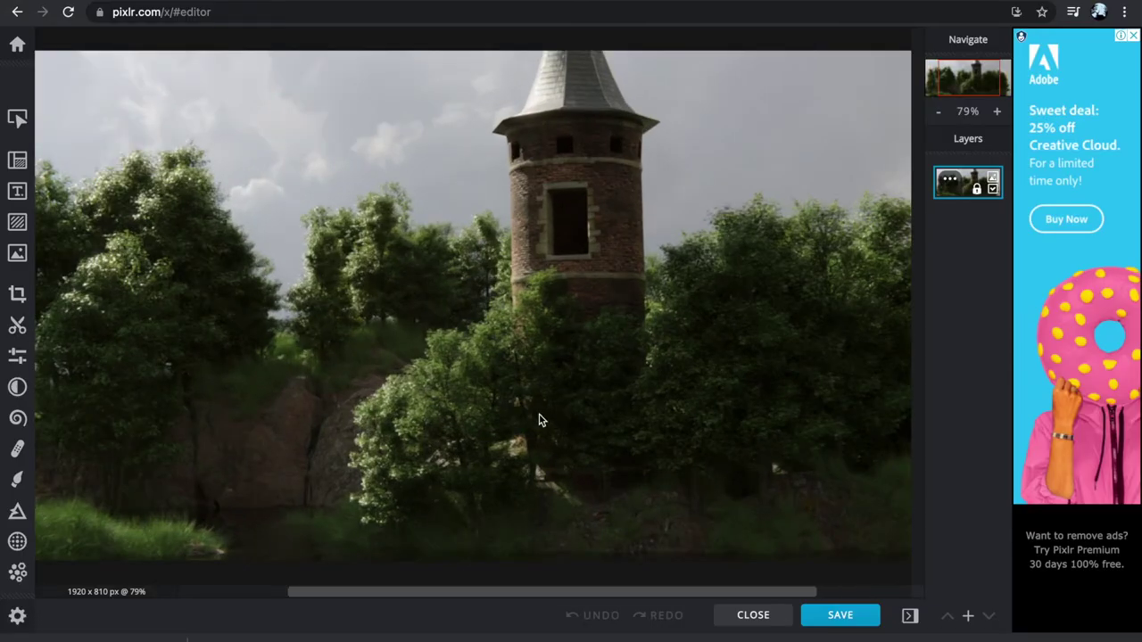
Switch to Pixlr and adjust the castle render's color with Vibrance 61, Saturation 12 and Temperature 32
{"action": "left_click", "coordinate": [9, 355]}
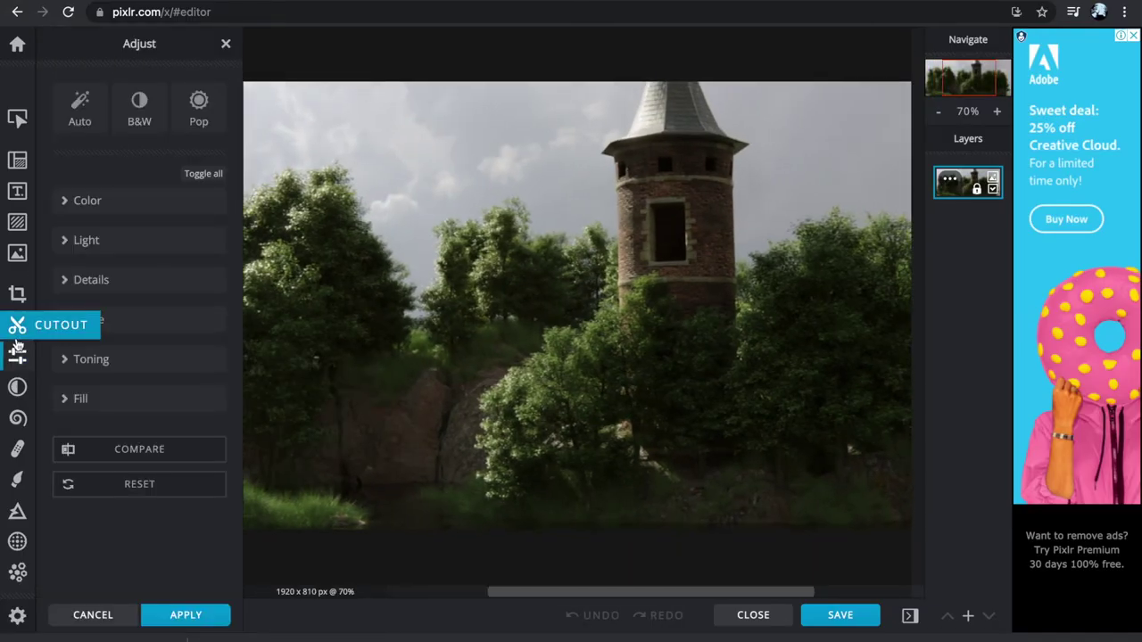
{"action": "left_click", "coordinate": [82, 202]}
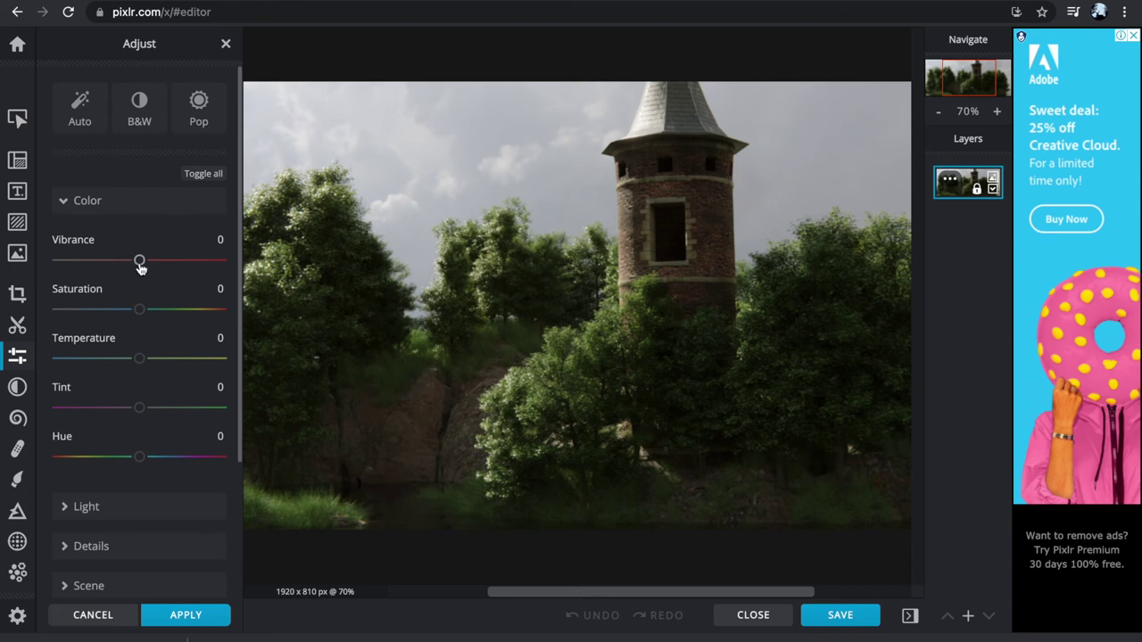
{"action": "left_click_drag", "start_coordinate": [139, 265], "coordinate": [188, 261]}
{"action": "left_click_drag", "start_coordinate": [151, 309], "coordinate": [150, 313]}
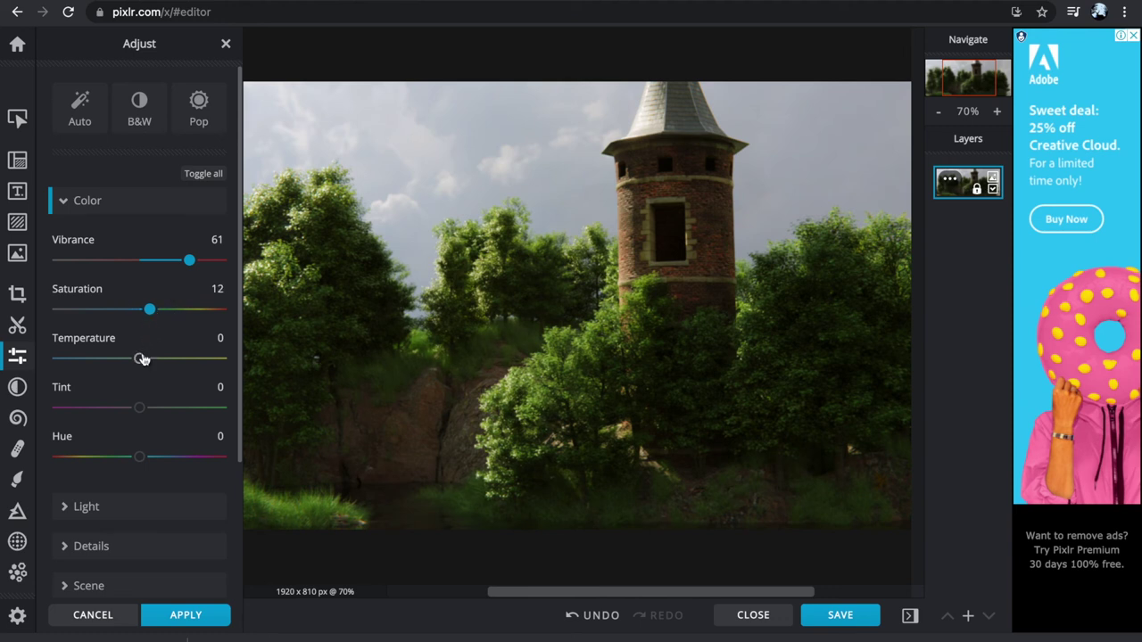
{"action": "left_click_drag", "start_coordinate": [143, 359], "coordinate": [166, 358]}
{"action": "scroll", "coordinate": [80, 464], "scroll_direction": "down", "scroll_amount": 2}
Adjust the image's light to Brightness 1 and Exposure 10
{"action": "left_click", "coordinate": [87, 398]}
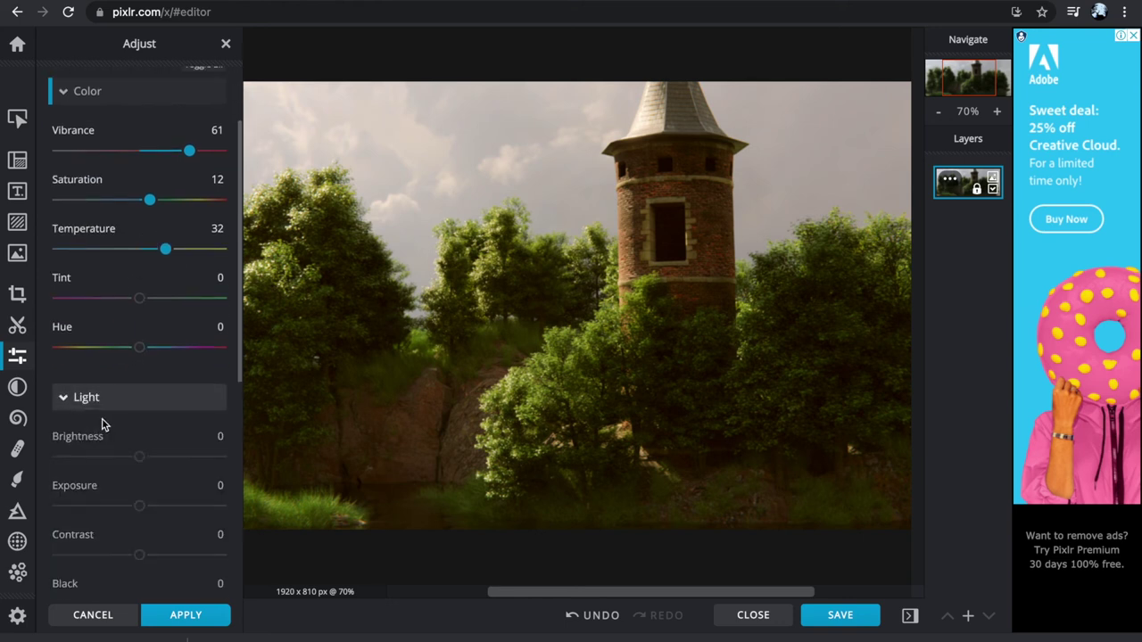
{"action": "scroll", "coordinate": [116, 375], "scroll_direction": "down", "scroll_amount": 2}
{"action": "left_click_drag", "start_coordinate": [147, 310], "coordinate": [148, 327]}
{"action": "scroll", "coordinate": [140, 339], "scroll_direction": "down", "scroll_amount": 1}
{"action": "left_click_drag", "start_coordinate": [148, 279], "coordinate": [132, 285]}
{"action": "left_click_drag", "start_coordinate": [149, 329], "coordinate": [155, 329]}
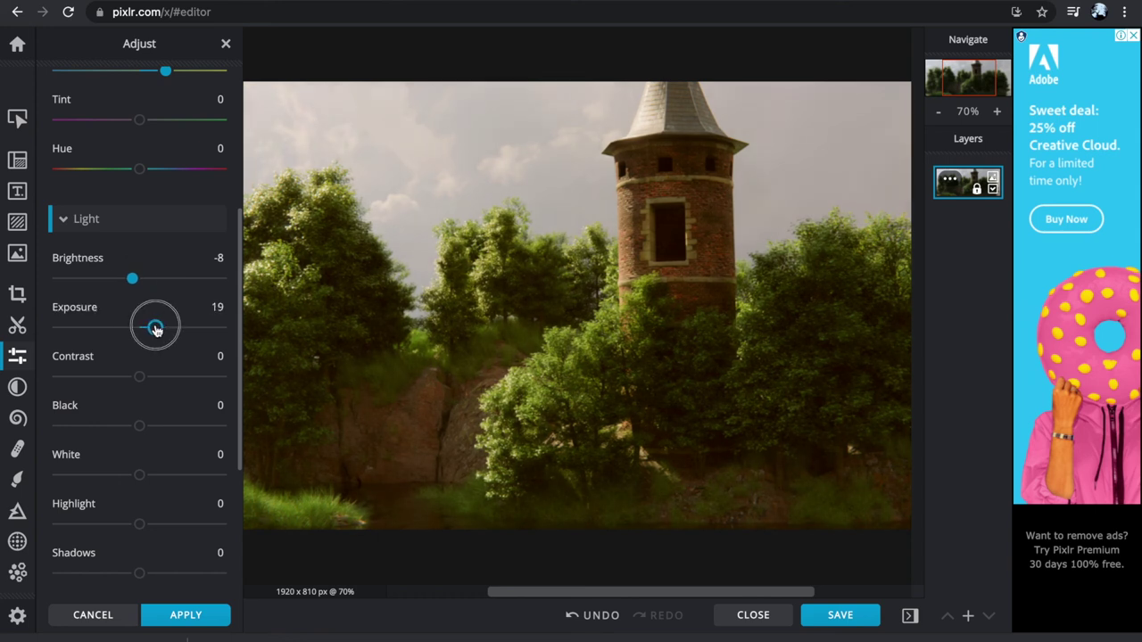
{"action": "mouse_move", "coordinate": [135, 282]}
{"action": "left_mouse_down"}
{"action": "mouse_move", "coordinate": [139, 298]}
{"action": "mouse_move", "coordinate": [141, 280]}
{"action": "left_mouse_up"}
{"action": "left_click_drag", "start_coordinate": [156, 326], "coordinate": [161, 361]}
Fine-tune the image's color to Vibrance 30 and Temperature 31
{"action": "scroll", "coordinate": [154, 312], "scroll_direction": "up", "scroll_amount": 3}
{"action": "left_click_drag", "start_coordinate": [187, 261], "coordinate": [167, 272]}
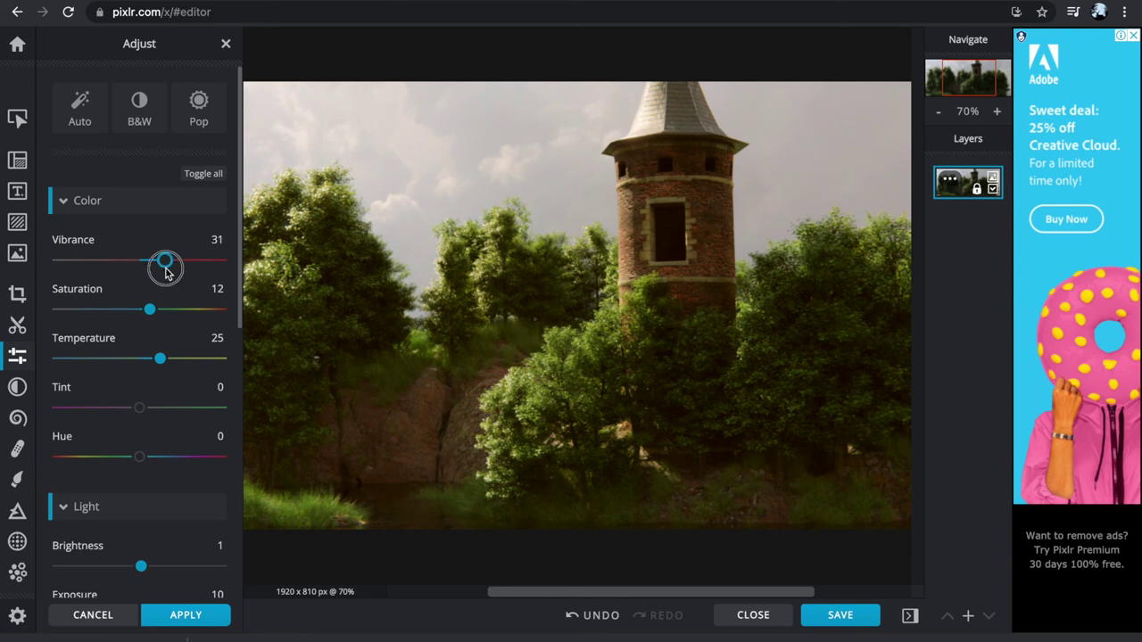
{"action": "left_click_drag", "start_coordinate": [162, 362], "coordinate": [166, 364]}
Sharpen the image by 47 and set its Contrast to 5
{"action": "scroll", "coordinate": [172, 373], "scroll_direction": "down", "scroll_amount": 6}
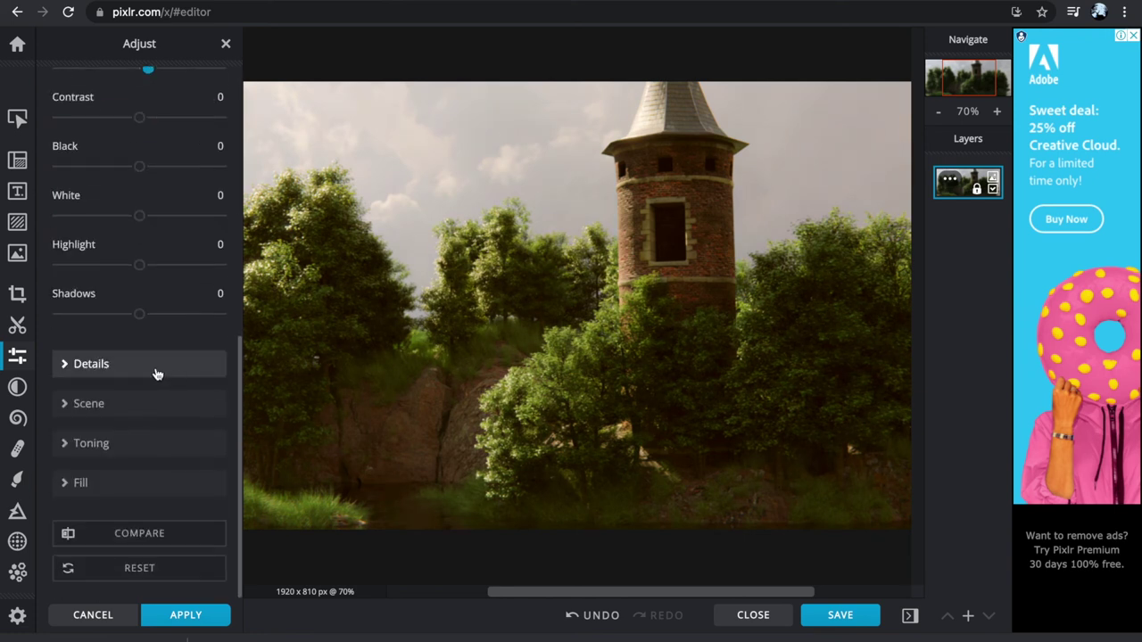
{"action": "left_click", "coordinate": [155, 373]}
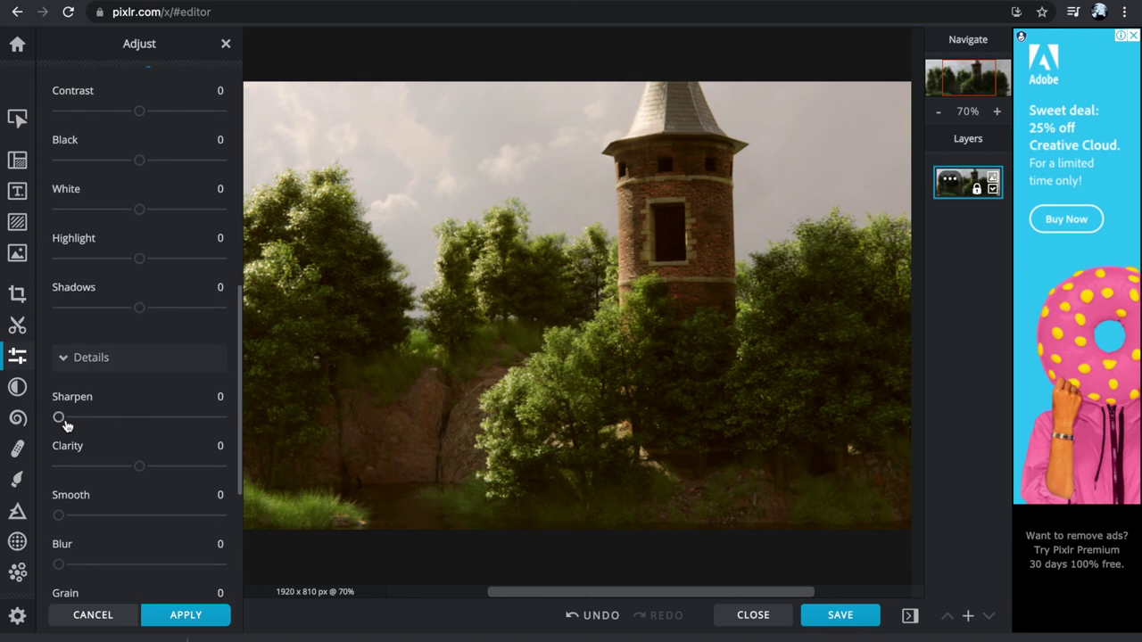
{"action": "left_click_drag", "start_coordinate": [64, 421], "coordinate": [137, 422]}
{"action": "scroll", "coordinate": [145, 300], "scroll_direction": "up", "scroll_amount": 1}
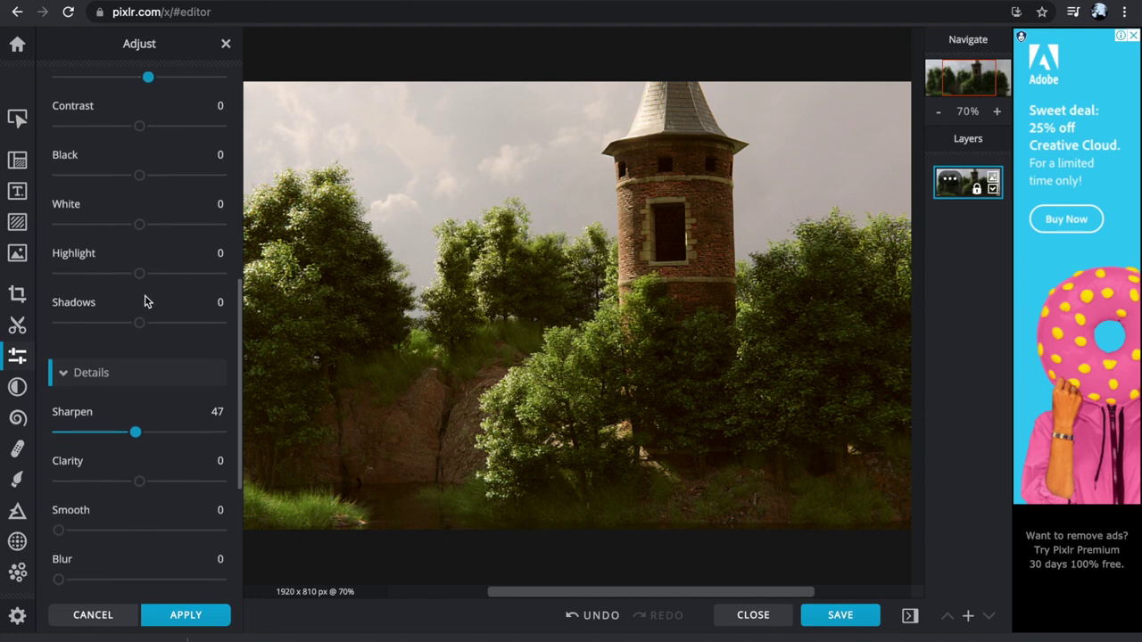
{"action": "mouse_move", "coordinate": [144, 141]}
{"action": "left_mouse_down"}
{"action": "mouse_move", "coordinate": [158, 134]}
{"action": "mouse_move", "coordinate": [132, 134]}
{"action": "mouse_move", "coordinate": [145, 136]}
{"action": "left_mouse_up"}
Add a scene vignette of 49 to the image
{"action": "scroll", "coordinate": [133, 426], "scroll_direction": "down", "scroll_amount": 5}
{"action": "left_click", "coordinate": [117, 406]}
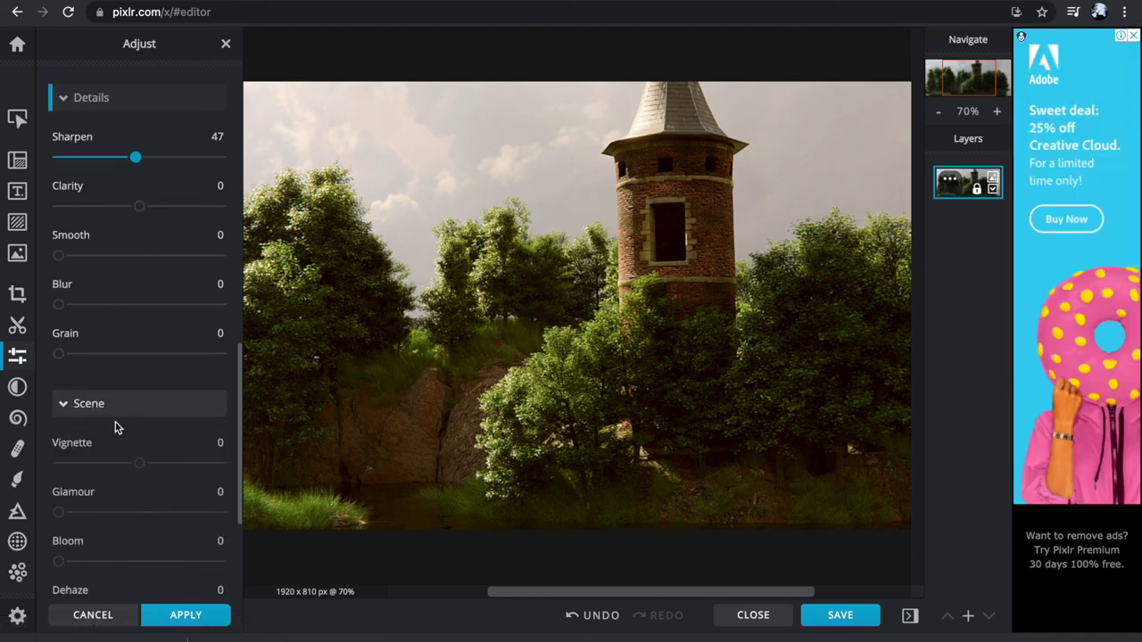
{"action": "scroll", "coordinate": [131, 323], "scroll_direction": "down", "scroll_amount": 3}
{"action": "left_click_drag", "start_coordinate": [141, 247], "coordinate": [179, 245]}
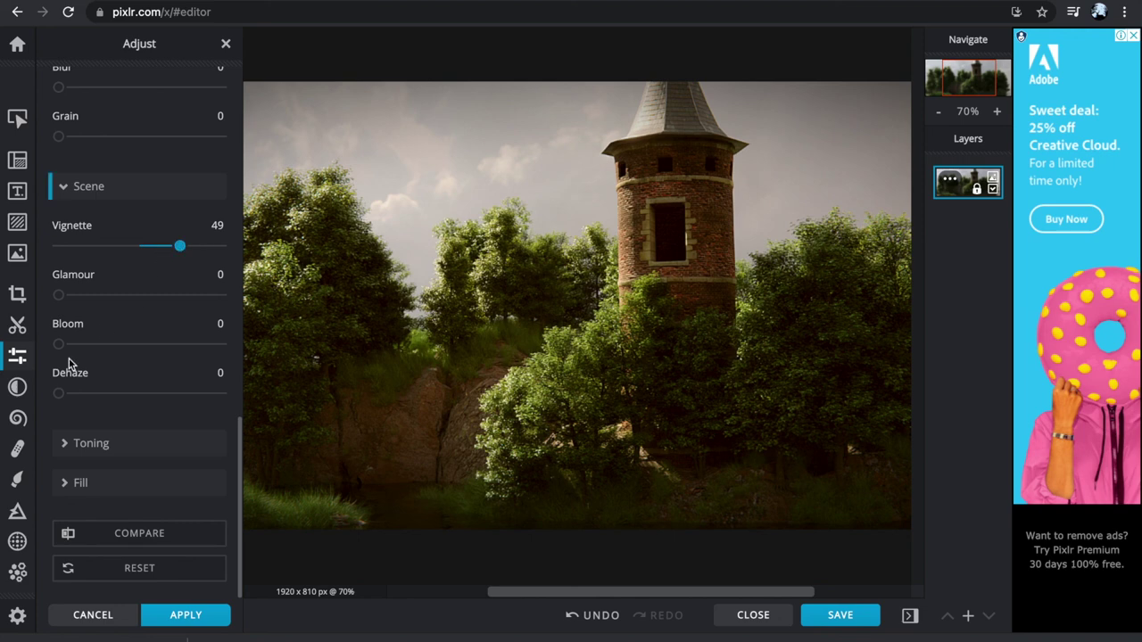
{"action": "left_click", "coordinate": [100, 443]}
{"action": "scroll", "coordinate": [139, 411], "scroll_direction": "down", "scroll_amount": 3}
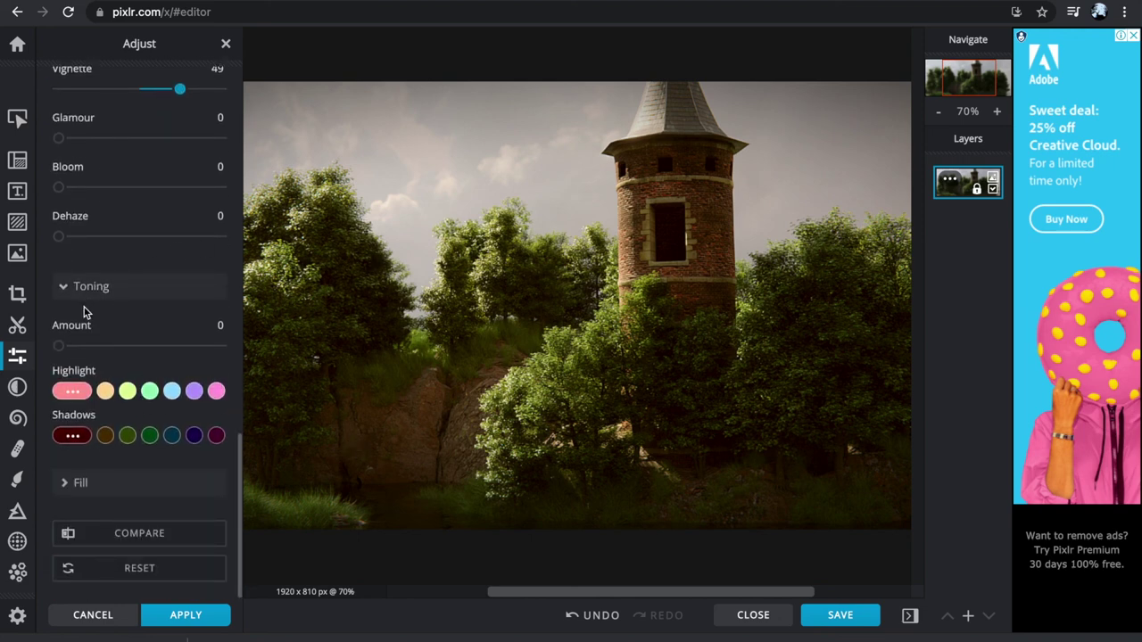
{"action": "scroll", "coordinate": [84, 313], "scroll_direction": "up", "scroll_amount": 10}
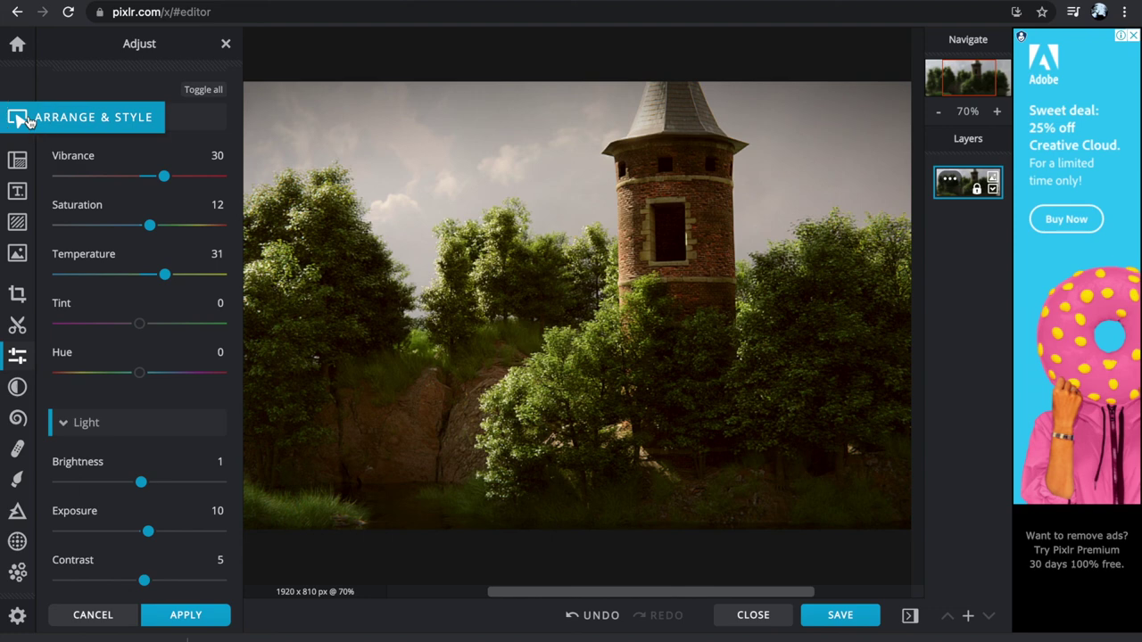
Crop the image around the round tower to 887 x 554 px and open the image saving options
{"action": "left_click", "coordinate": [18, 118]}
{"action": "scroll", "coordinate": [518, 301], "scroll_direction": "down", "scroll_amount": 5}
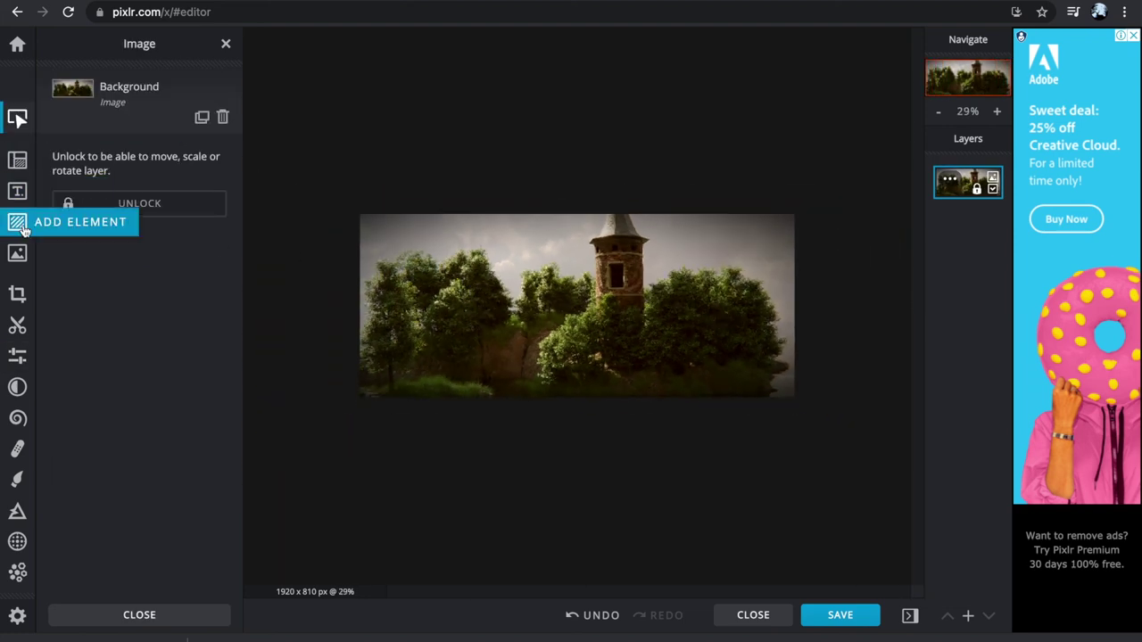
{"action": "left_click", "coordinate": [17, 293]}
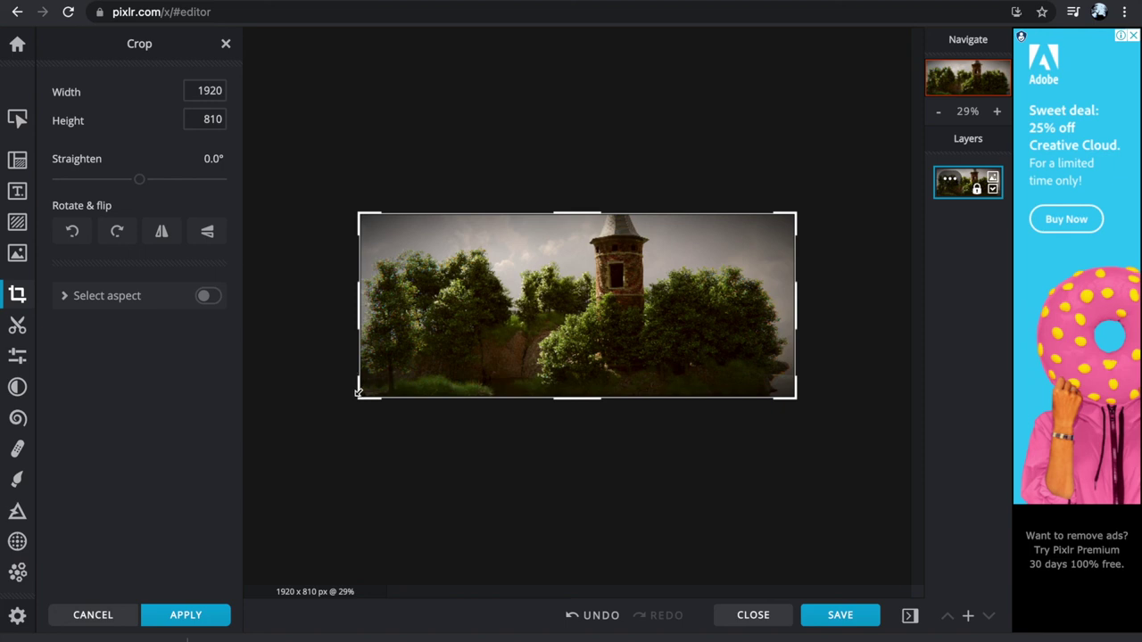
{"action": "left_click_drag", "start_coordinate": [363, 396], "coordinate": [533, 340]}
{"action": "left_click_drag", "start_coordinate": [798, 276], "coordinate": [736, 276]}
{"action": "left_click", "coordinate": [843, 614]}
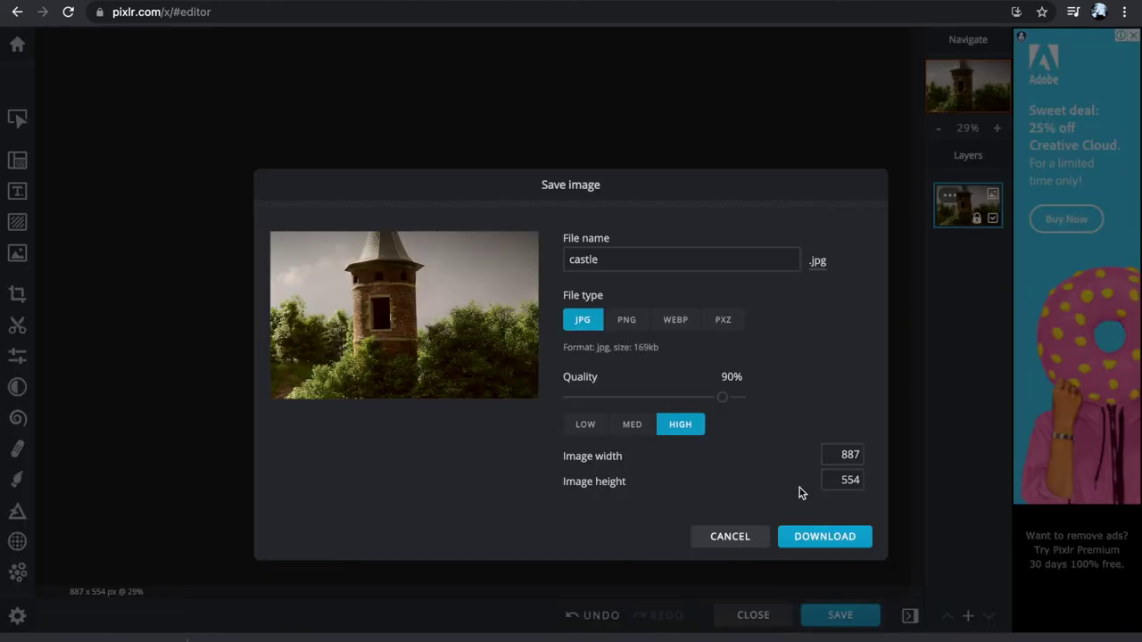